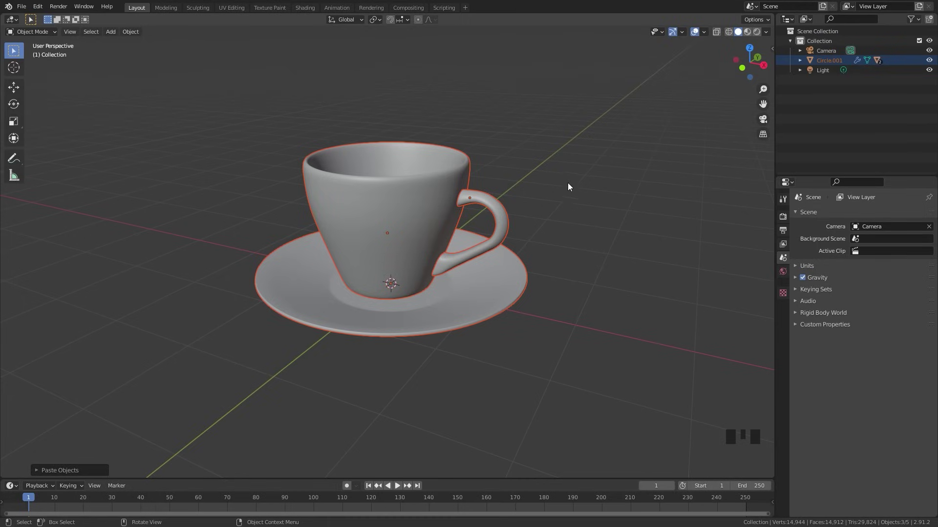
scroll(406, 227, down, 1)
middle_drag(402, 224, 484, 258)
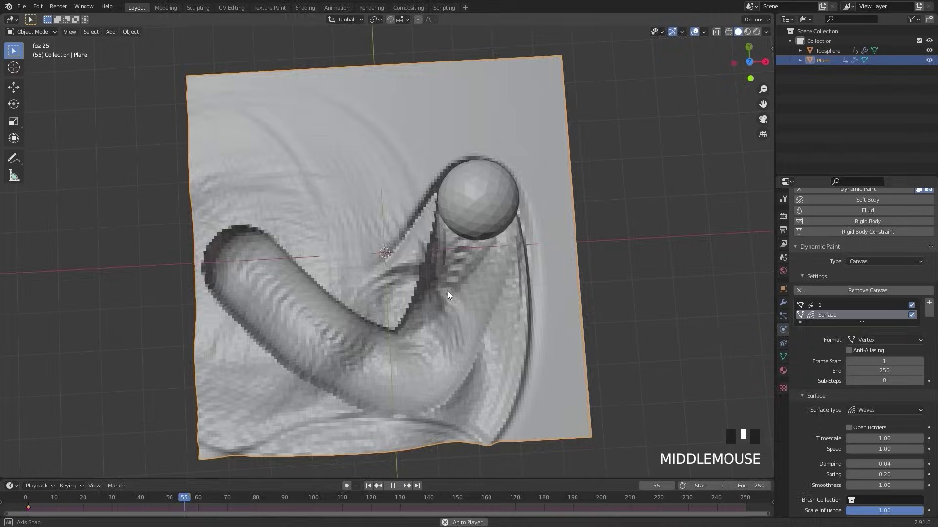
middle_drag(445, 297, 486, 257)
key(KP_7)
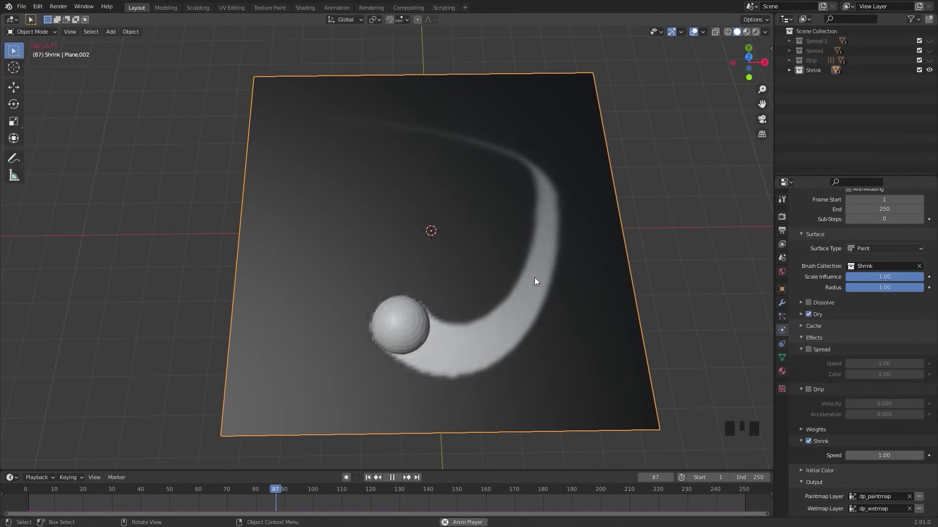
key(space)
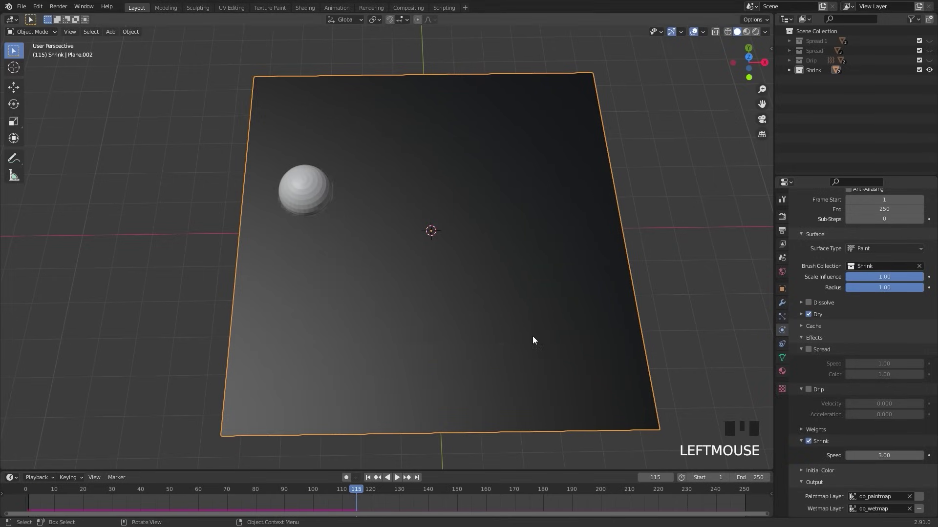
key(space)
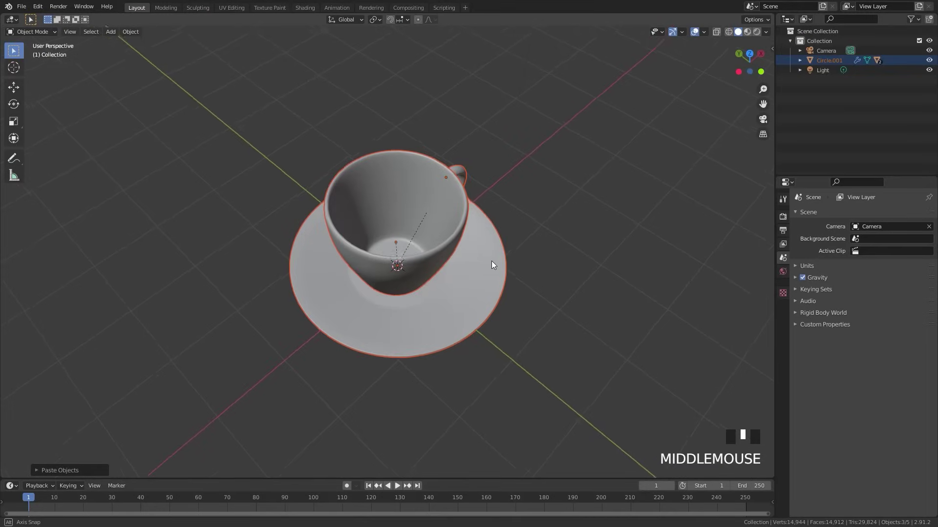
- Add a cylinder mesh at the scene origin, in the middle of the coffee cup
middle_drag(492, 261, 468, 232)
scroll(467, 236, down, 2)
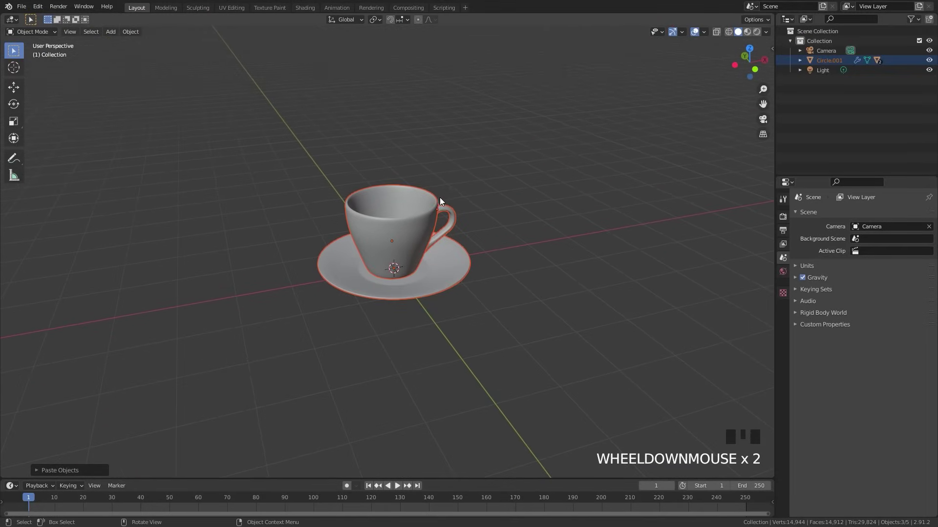
scroll(419, 212, up, 1)
key(shift+a)
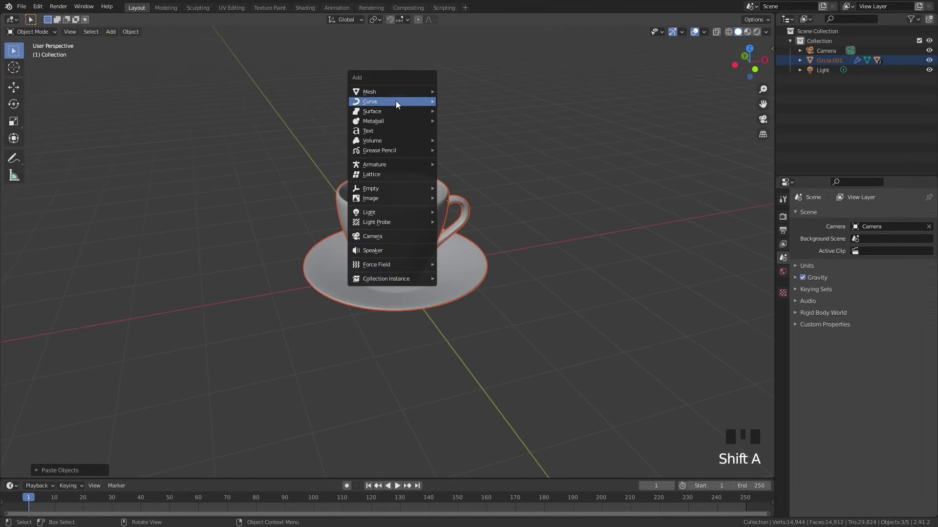
mouse_move(393, 91)
click(463, 139)
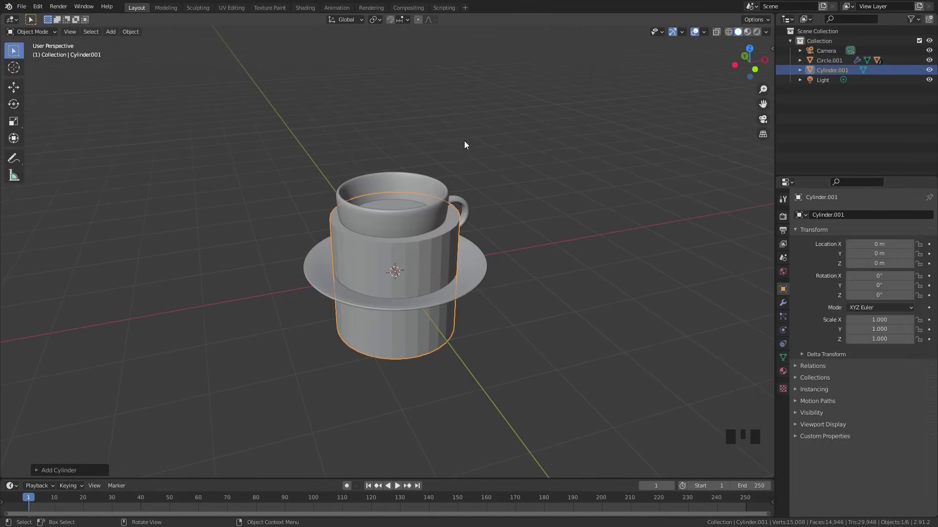
- Scale the cylinder down to about 0.5 and flatten it along Z to a scale of about 0.05
key(s)
key(s)
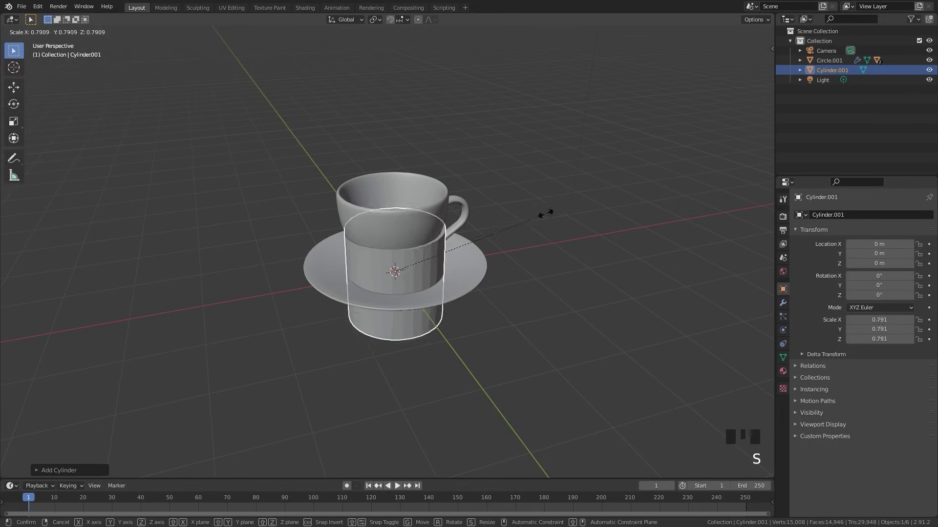
key(z)
click(412, 265)
- Raise the flattened cylinder along Z to about 1.25 m so it sits inside the cup just below the rim
key(g)
key(z)
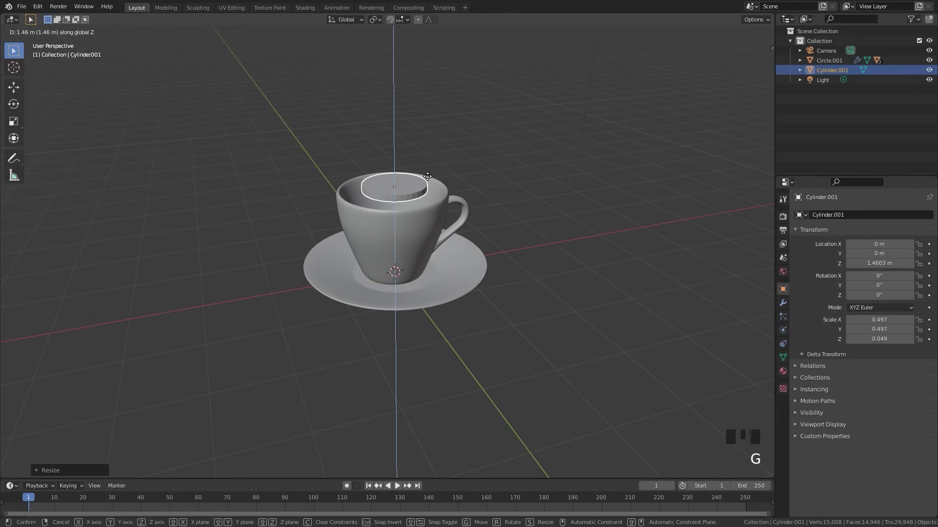
click(427, 185)
middle_drag(427, 183, 452, 200)
scroll(483, 204, up, 3)
key(g)
key(z)
click(488, 196)
scroll(556, 182, down, 3)
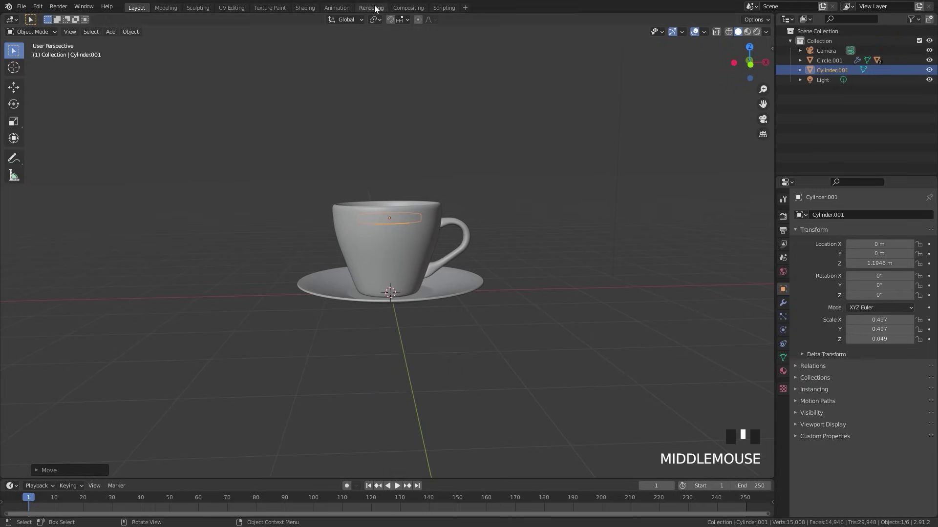
scroll(386, 215, up, 3)
middle_drag(403, 221, 453, 219)
- Add a cube and scale it up to about 2.47 so it encloses the cup and saucer
scroll(452, 219, down, 3)
scroll(447, 219, down, 2)
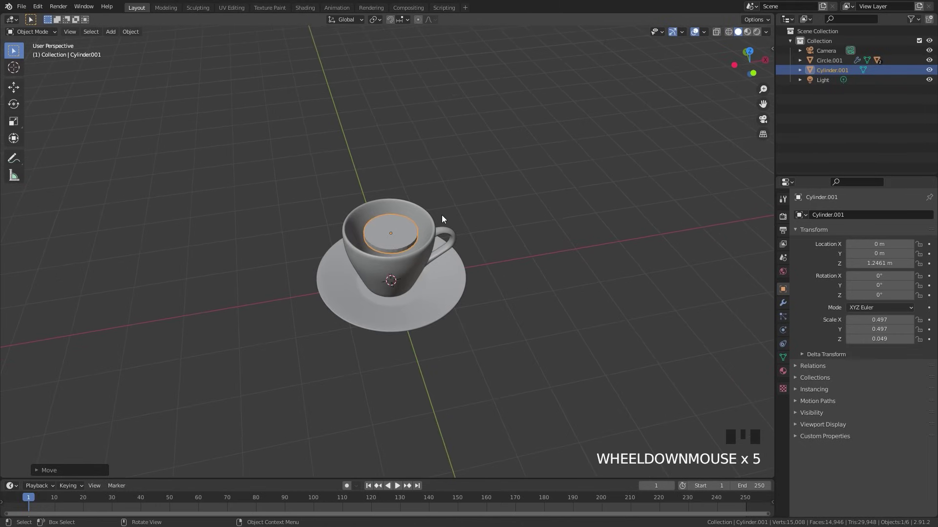
key(shift+a)
mouse_move(445, 212)
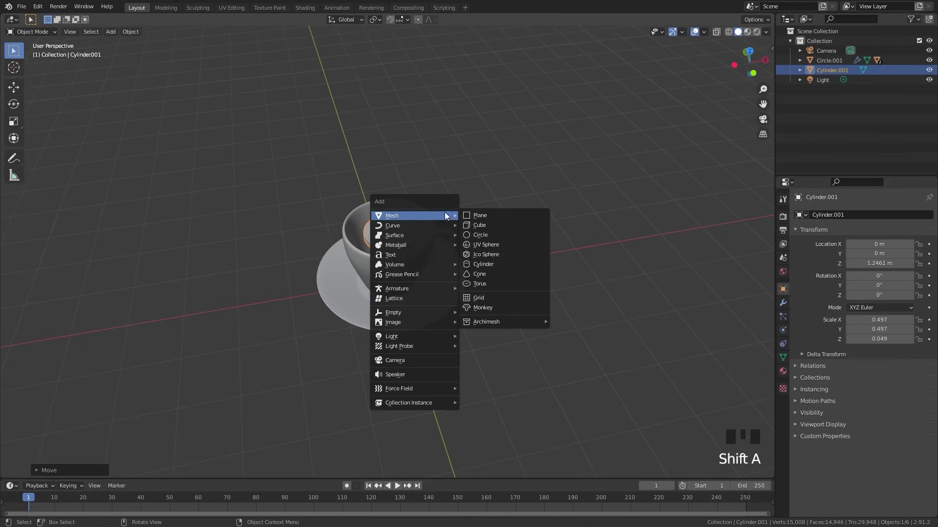
click(493, 227)
key(s)
click(517, 215)
- Raise the cube to about 1.38 m and show the scene in wireframe from the front
key(g)
click(534, 175)
key(shift+z)
middle_drag(535, 174, 430, 212)
scroll(430, 212, up, 2)
key(KP_1)
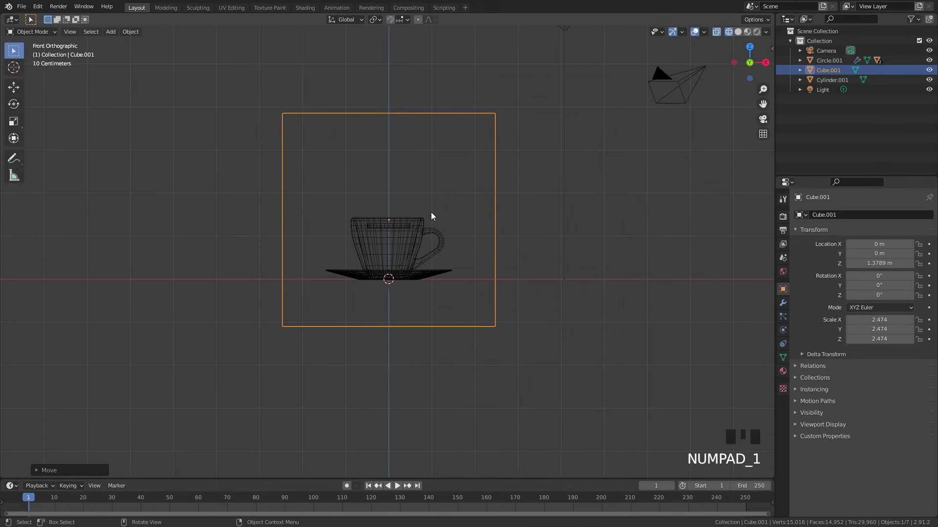
- Move the cube up along Z to about 2.46 m so its base lines up with the bottom of the saucer
scroll(431, 214, up, 2)
key(g)
key(z)
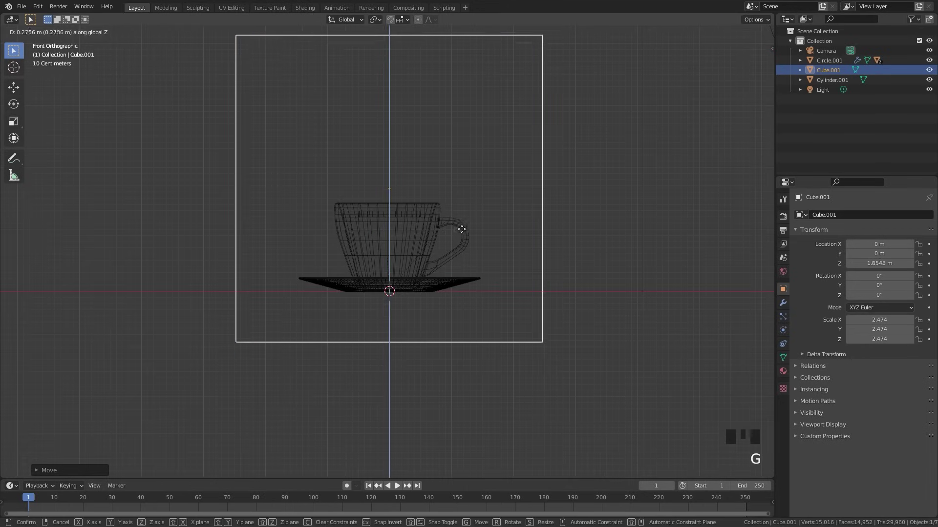
click(459, 182)
scroll(459, 185, down, 2)
shift+middle_drag(460, 195, 464, 215)
shift+scroll(482, 214, up, 2)
key(g)
click(482, 216)
scroll(483, 216, down, 1)
scroll(481, 214, up, 3)
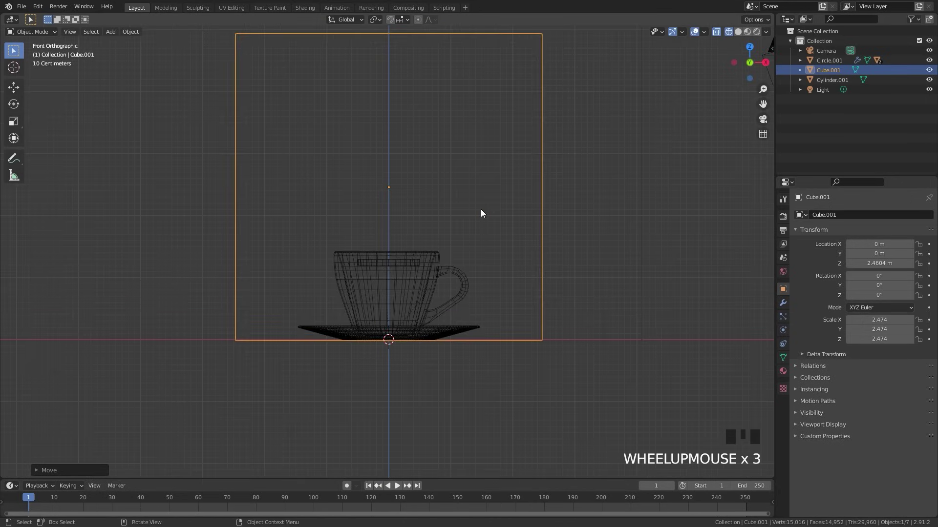
- Widen the cube along the X axis to a scale of about 2.56
key(s)
key(x)
click(549, 208)
- Enable Fluid physics on the cube and set its type to Domain
middle_drag(549, 208, 438, 240)
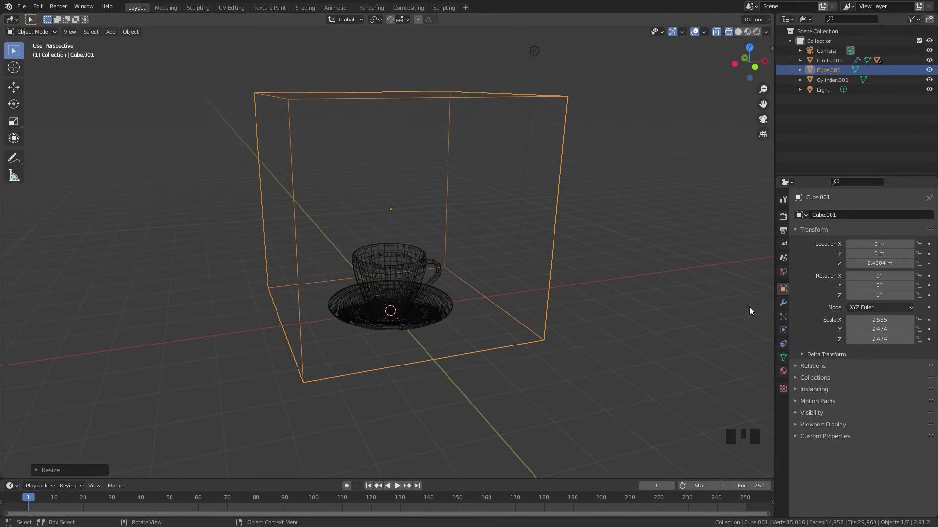
click(782, 330)
click(897, 239)
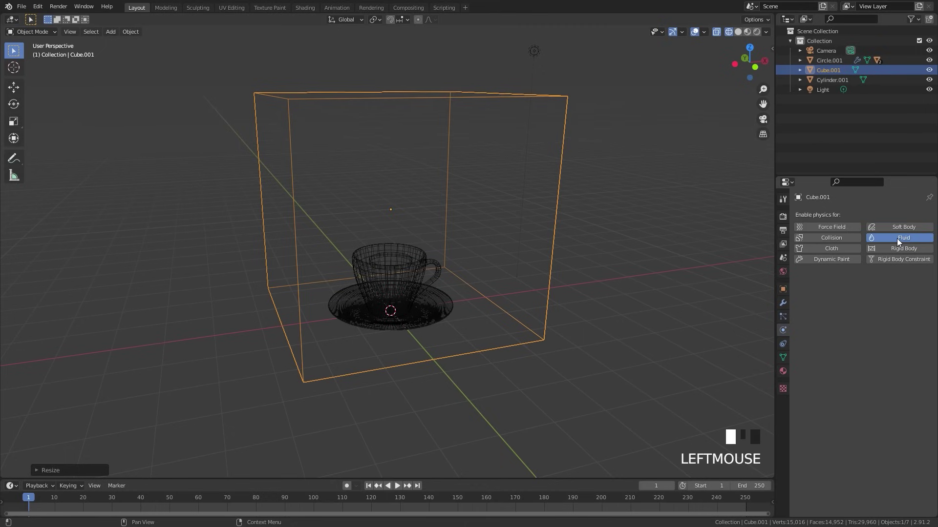
click(873, 289)
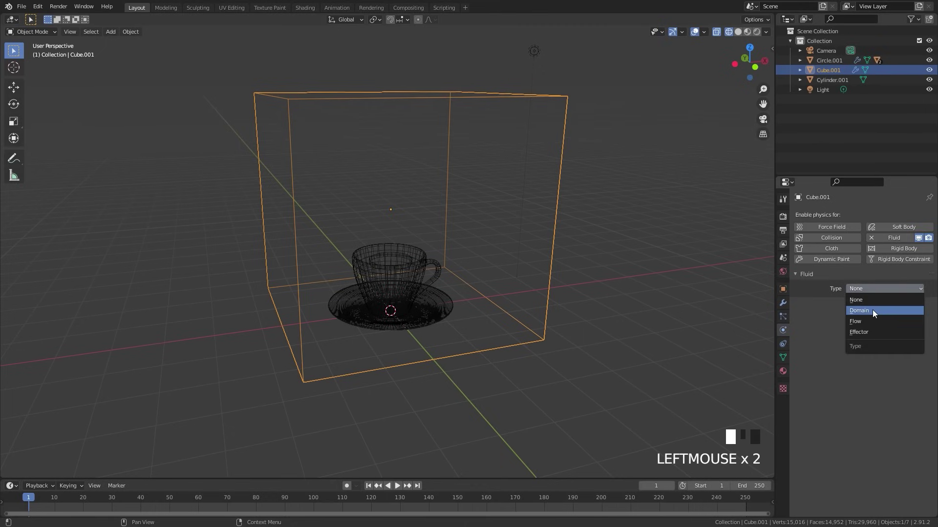
click(872, 311)
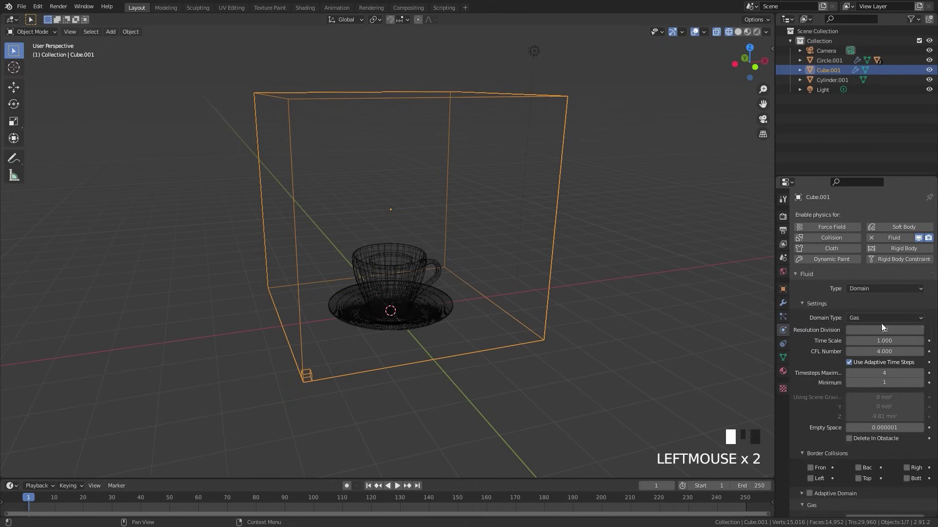
scroll(892, 320, down, 3)
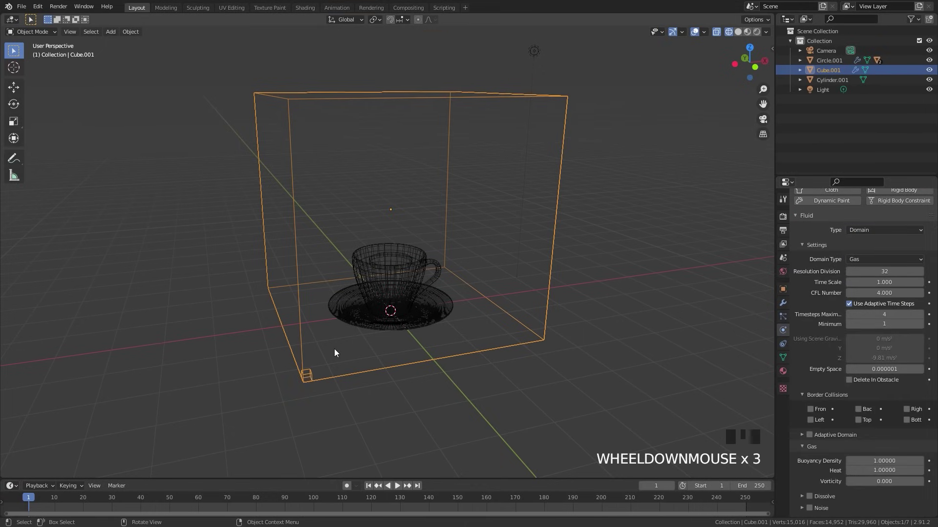
- Give the flat cylinder inside the cup Fluid physics of type Flow with the flow behavior set to Inflow
scroll(446, 283, up, 5)
click(447, 268)
click(443, 269)
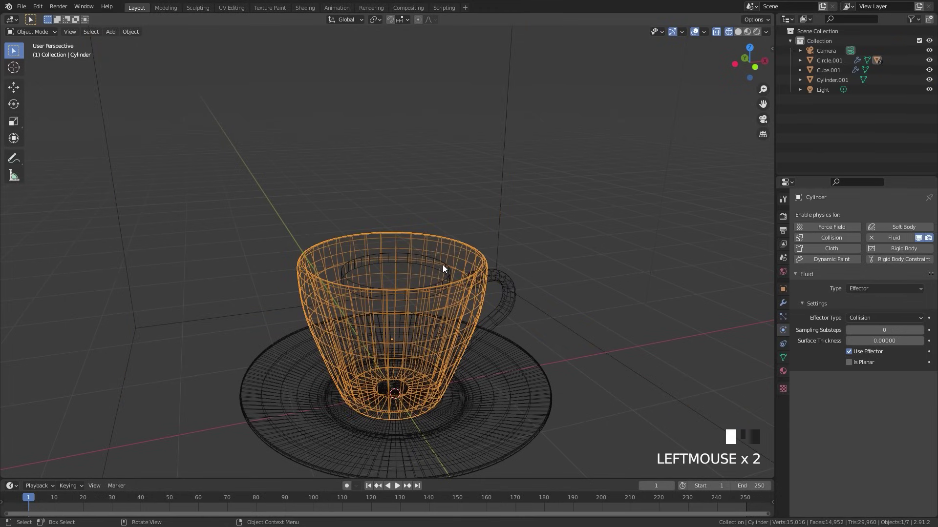
click(444, 254)
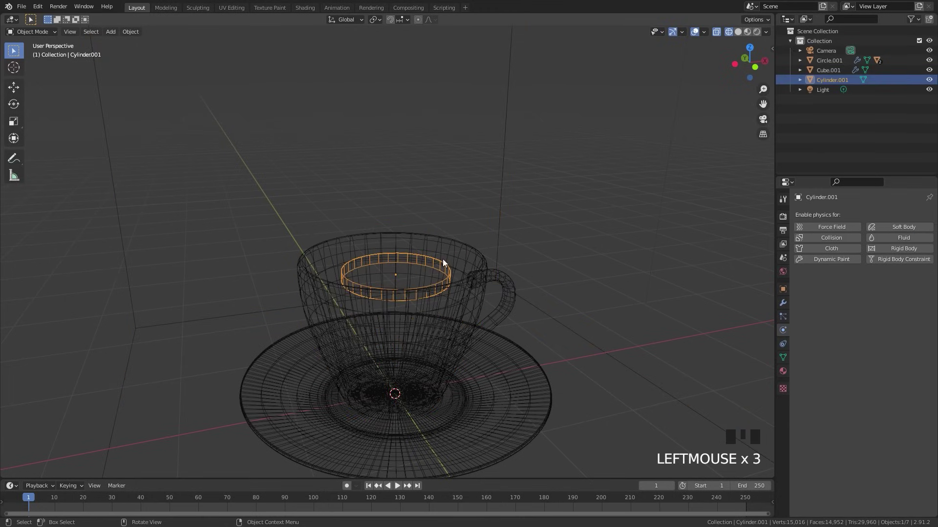
click(889, 237)
click(870, 289)
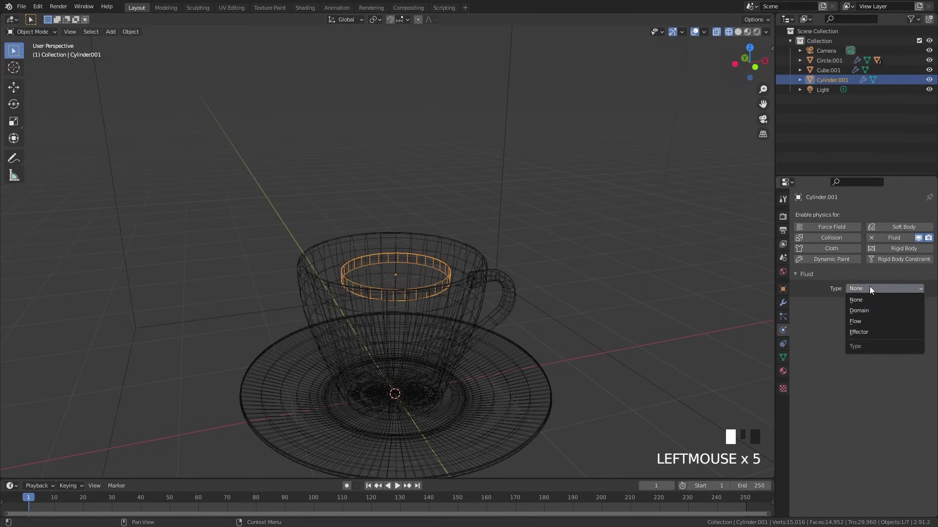
click(859, 322)
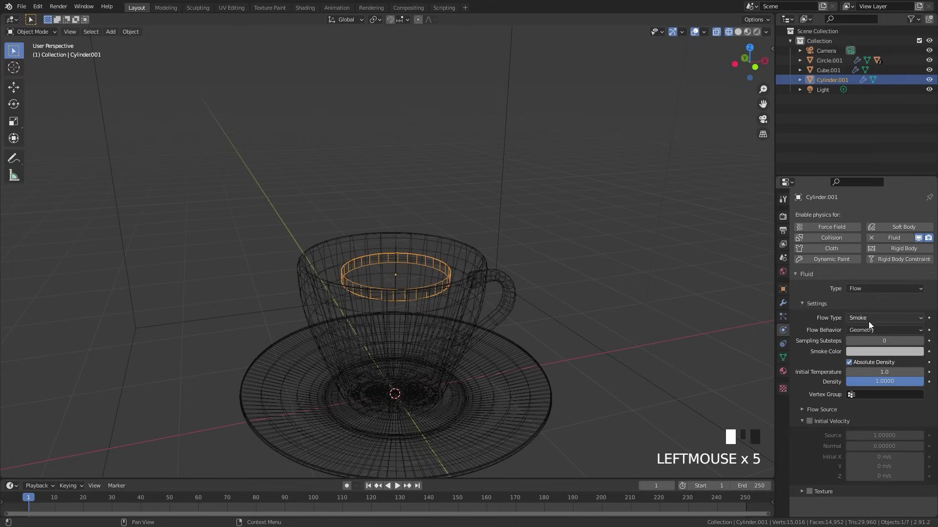
click(876, 327)
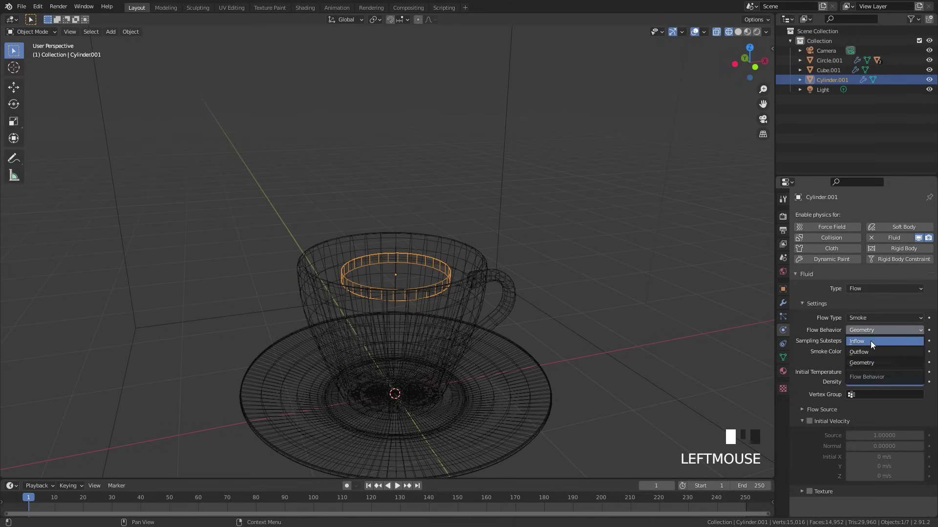
click(870, 341)
- Set the cylinder's initial smoke temperature to 1.2
scroll(873, 340, down, 5)
scroll(848, 349, up, 1)
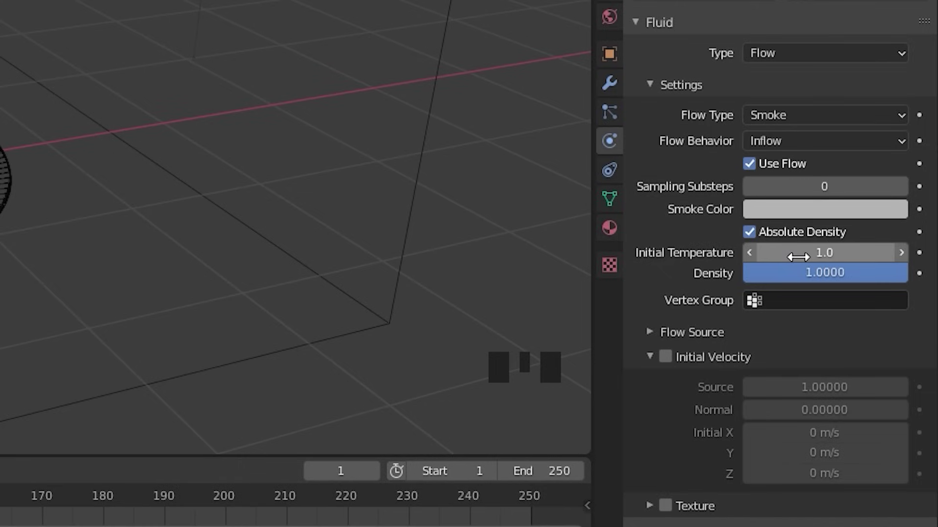
click(798, 256)
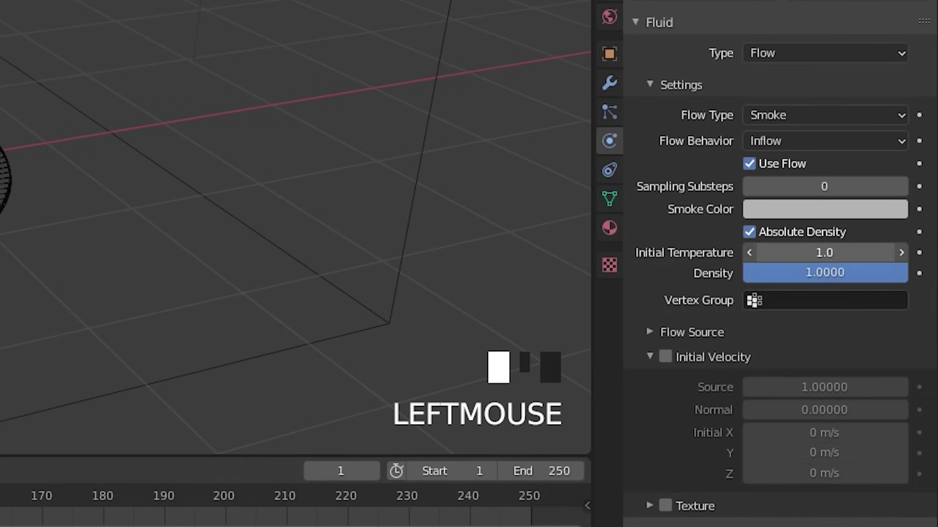
text(1.)
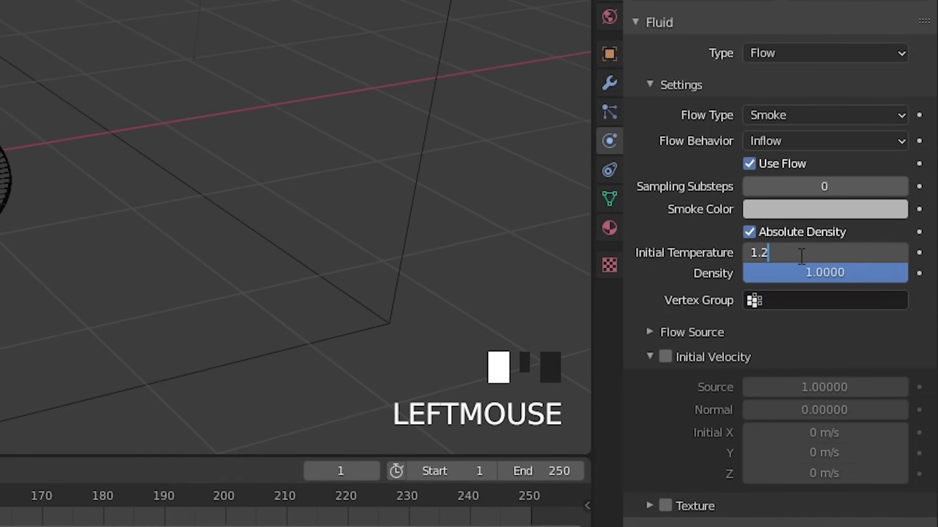
key(Return)
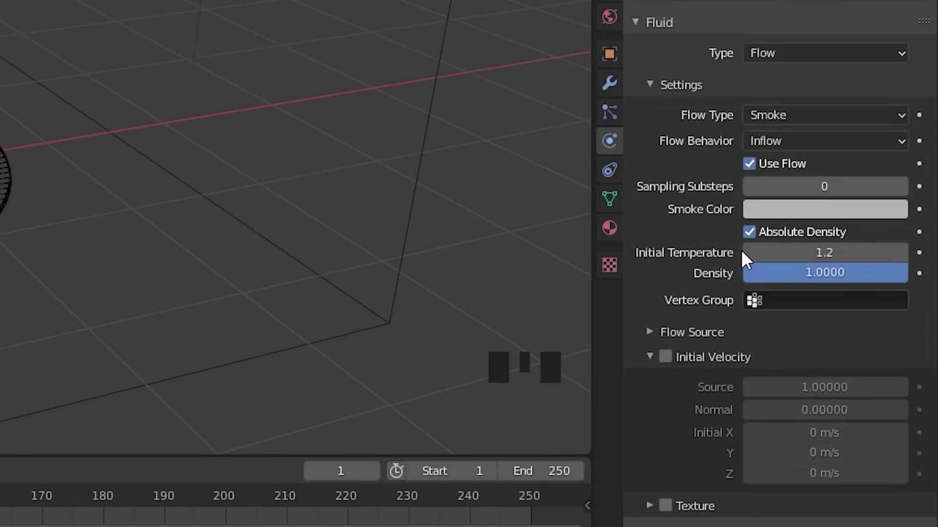
- Set the cylinder's flow source surface emission to 0.6
click(667, 331)
scroll(791, 288, down, 3)
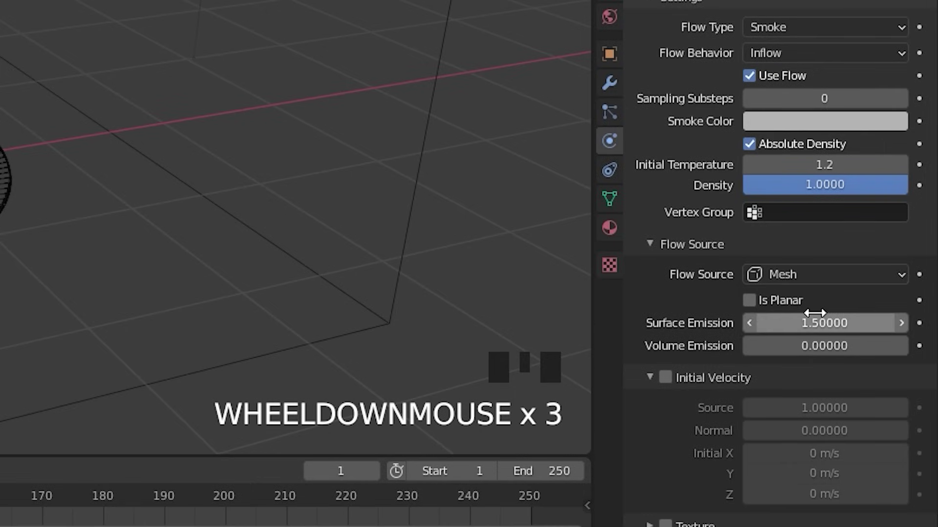
click(818, 321)
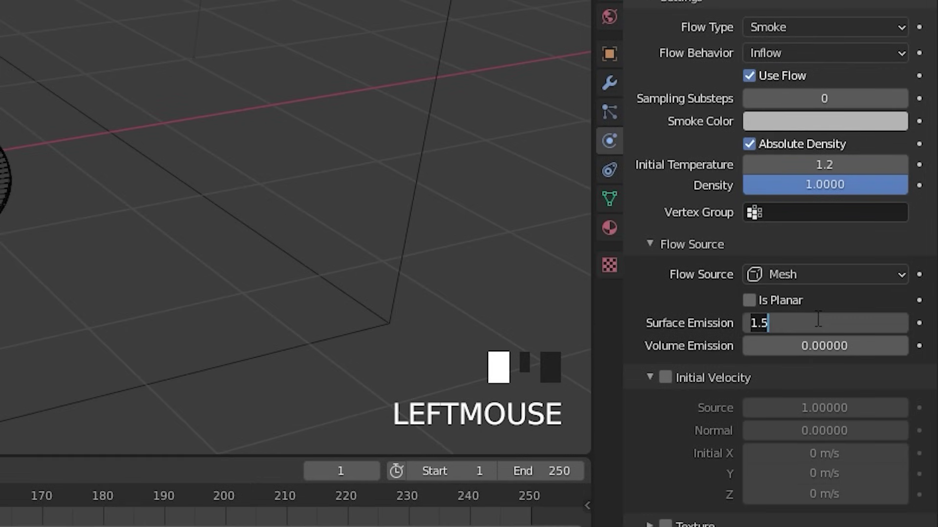
text(0.6)
key(Return)
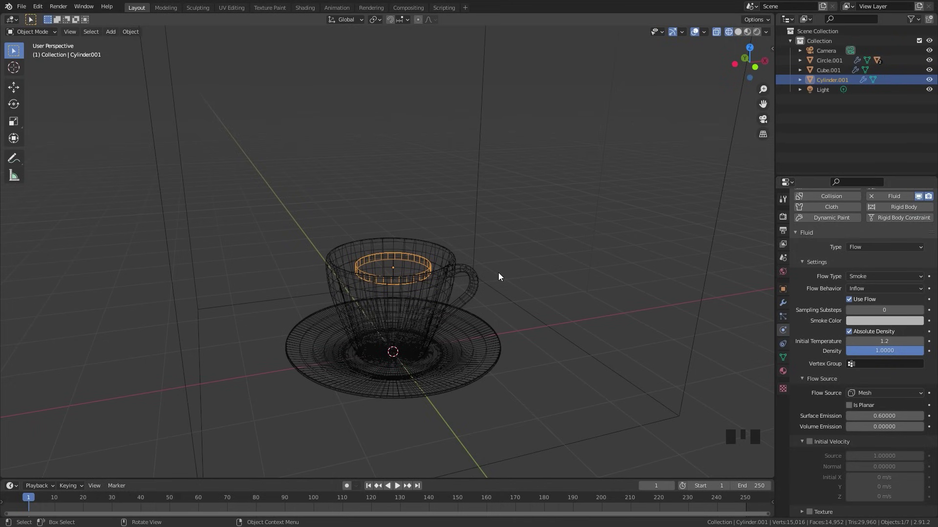
- Enable the Texture option in the cylinder's smoke flow settings
scroll(842, 456, down, 4)
click(809, 512)
click(823, 512)
scroll(851, 391, down, 3)
scroll(851, 390, down, 3)
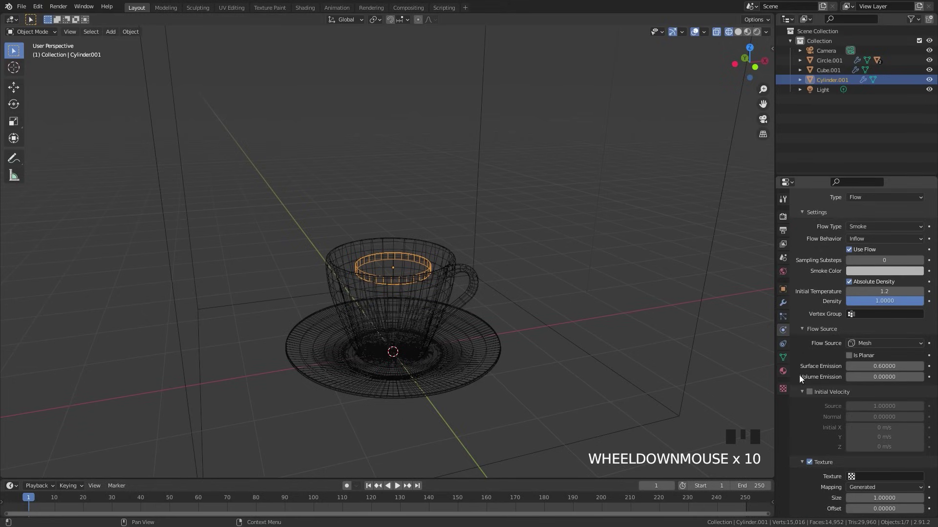
- Create a new texture and set its type to Clouds
click(783, 389)
click(848, 230)
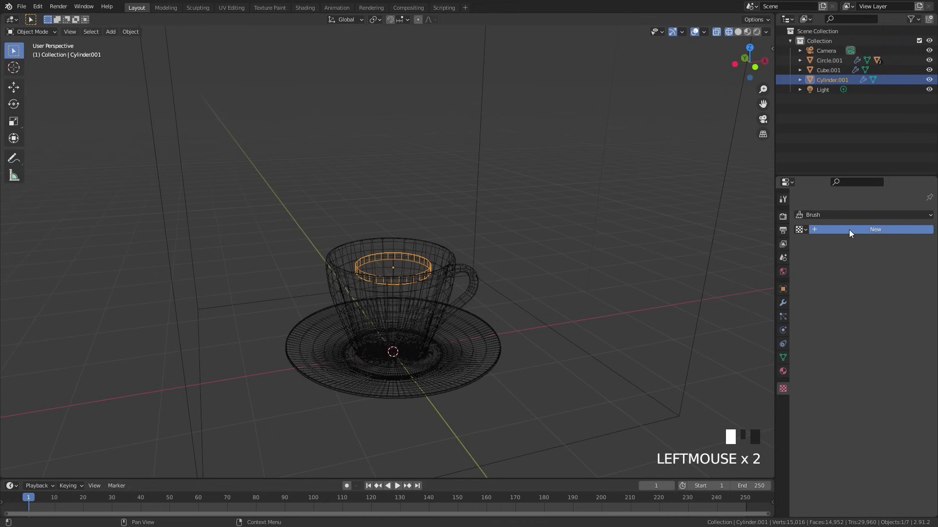
click(885, 243)
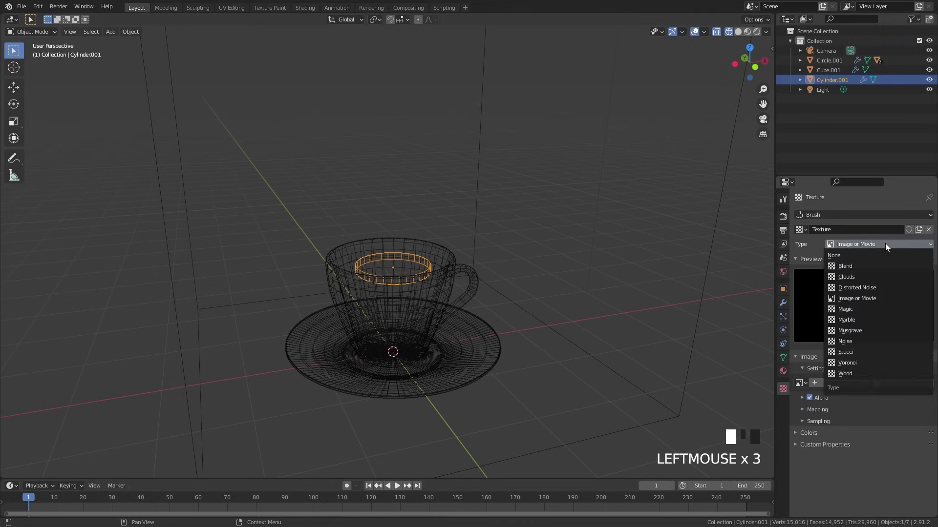
click(839, 277)
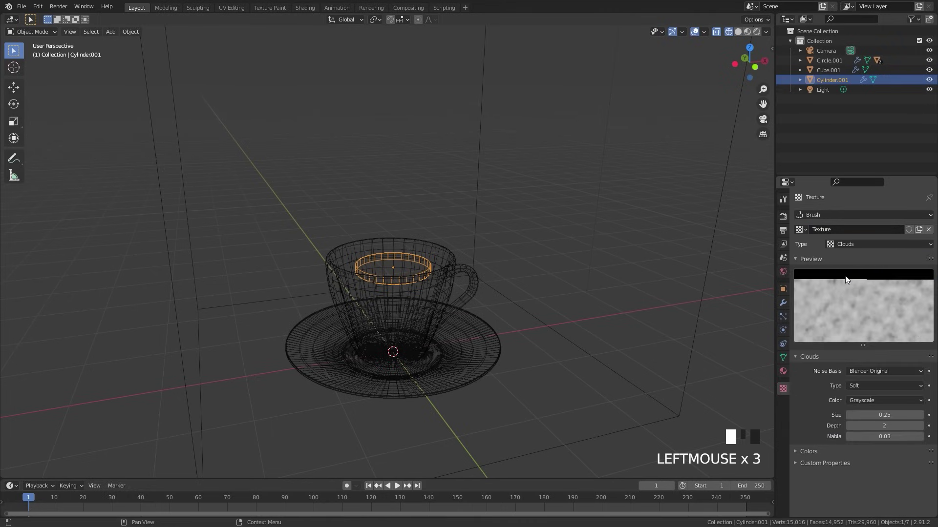
- Set the contrast in the clouds texture's color settings to 5
click(812, 451)
scroll(818, 434, down, 5)
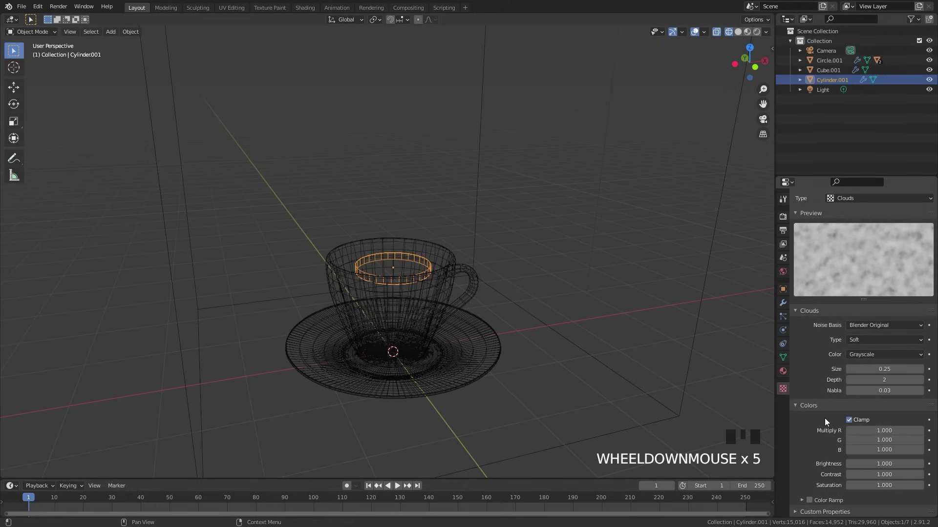
click(874, 474)
text(5)
key(Return)
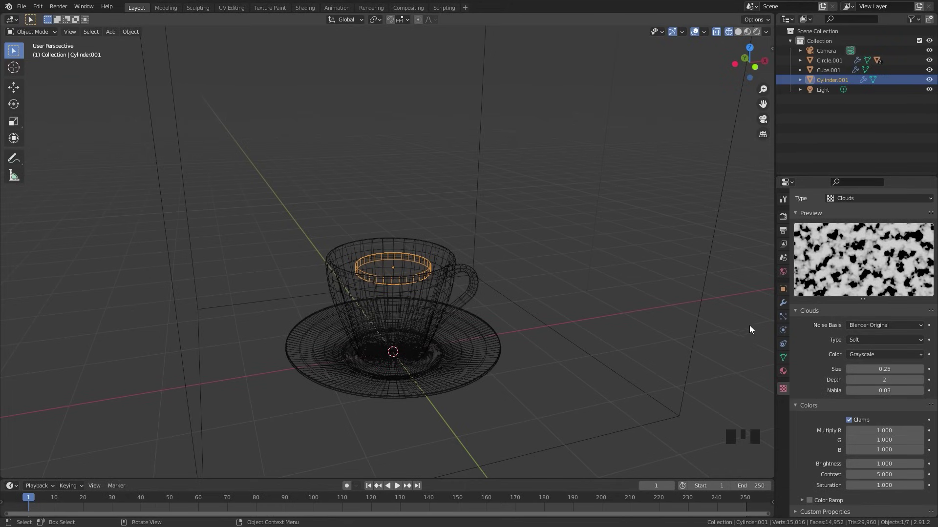
- Assign the clouds texture to the cylinder's smoke flow and keyframe its offset of 0 at frame 1
click(783, 330)
scroll(874, 398, down, 5)
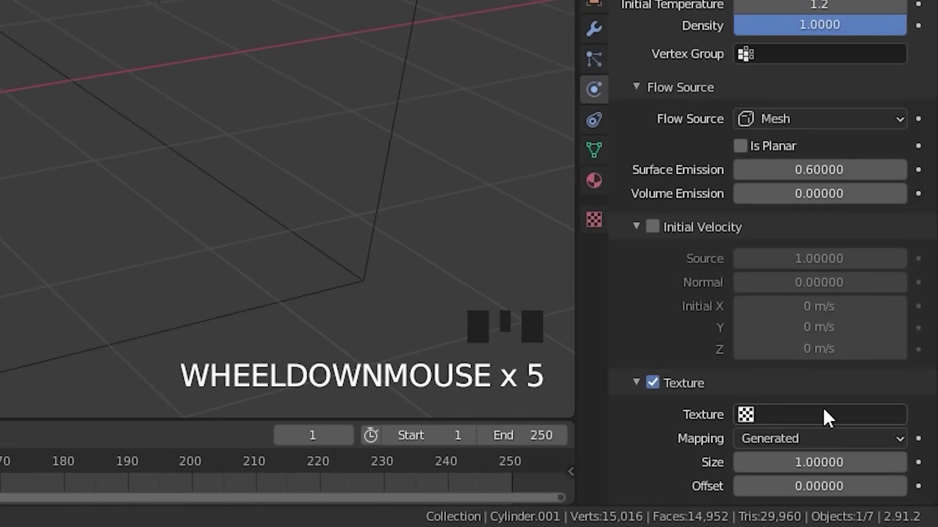
click(868, 460)
click(760, 191)
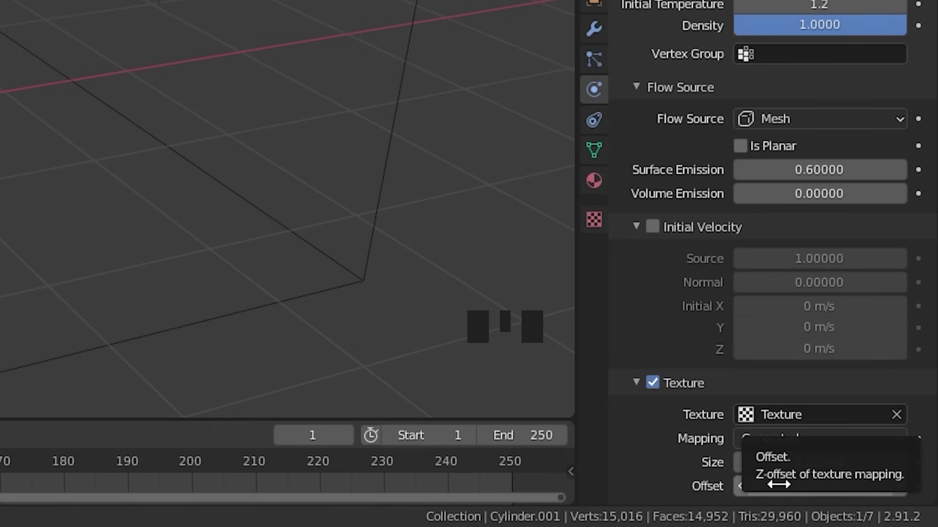
click(916, 485)
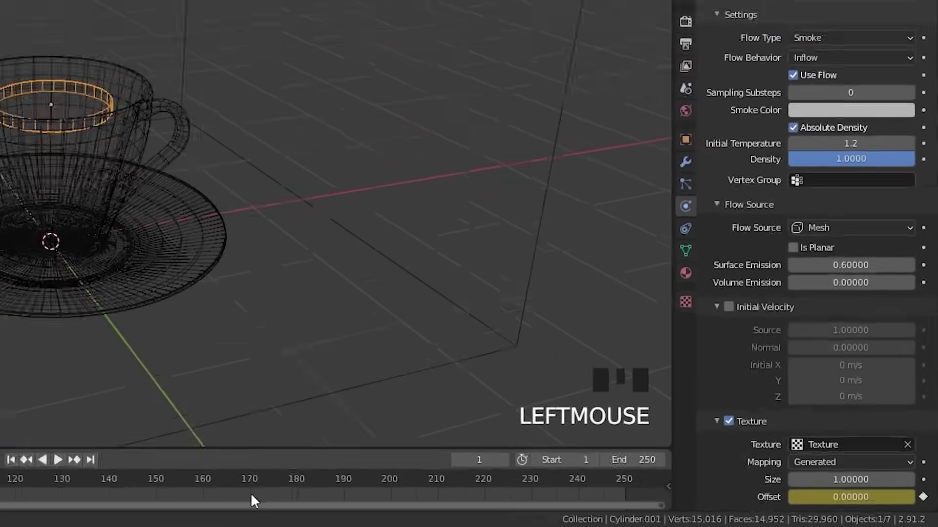
- Set the scene's end frame to 300
scroll(467, 497, down, 4)
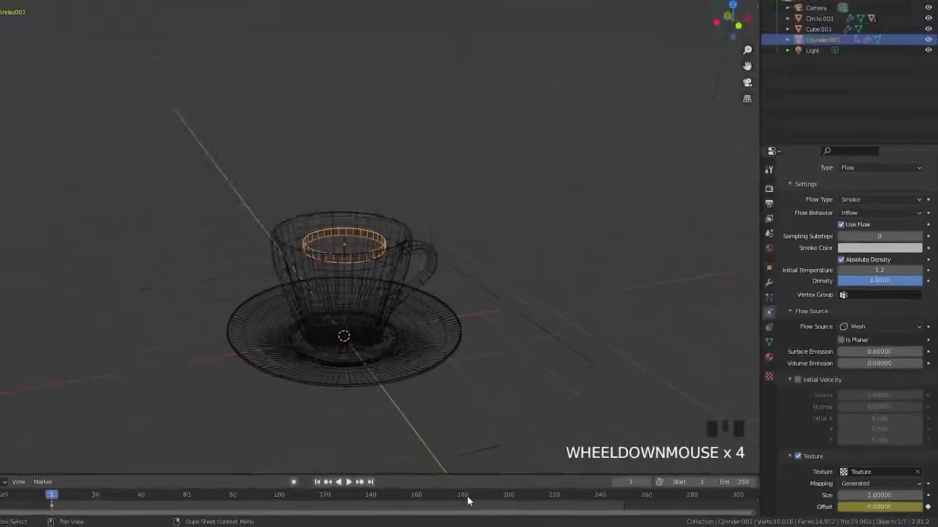
scroll(519, 503, down, 3)
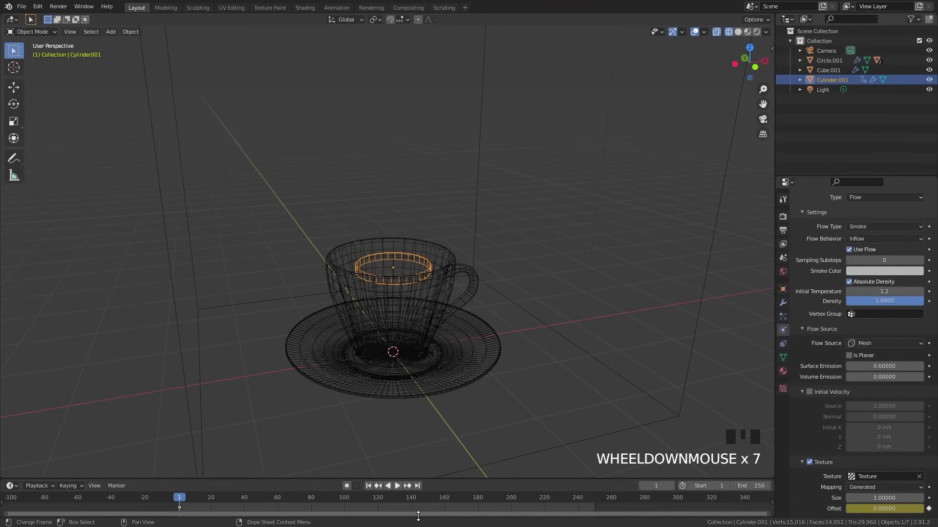
click(758, 486)
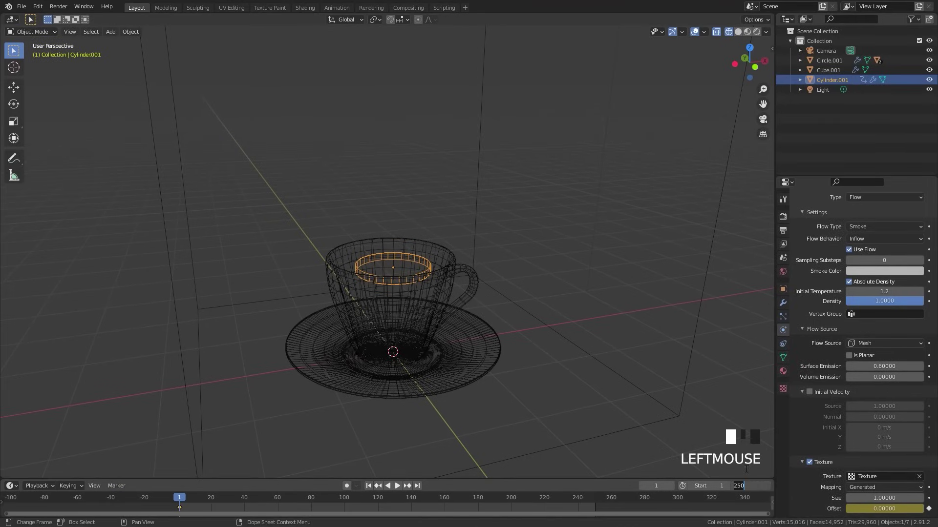
text(300)
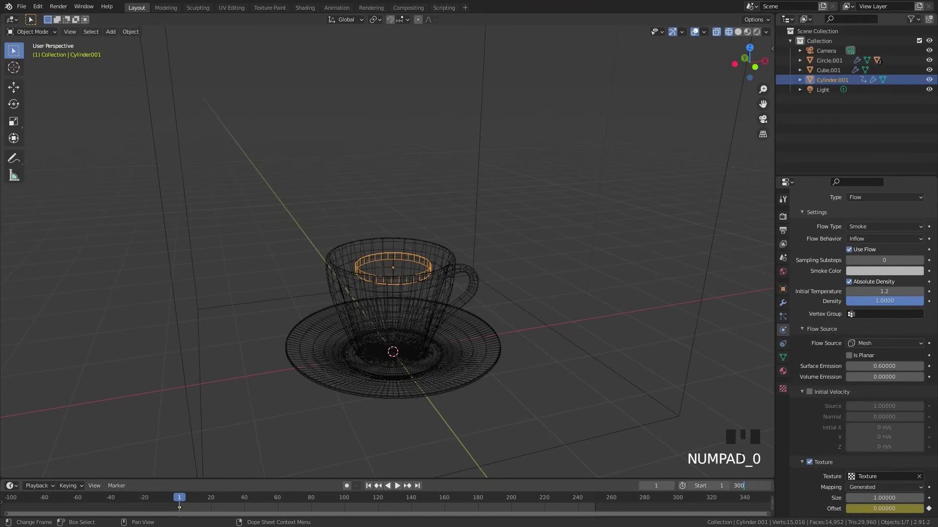
- Go to frame 300 and keyframe the flow texture's offset at 1.5
click(417, 486)
double_click(893, 509)
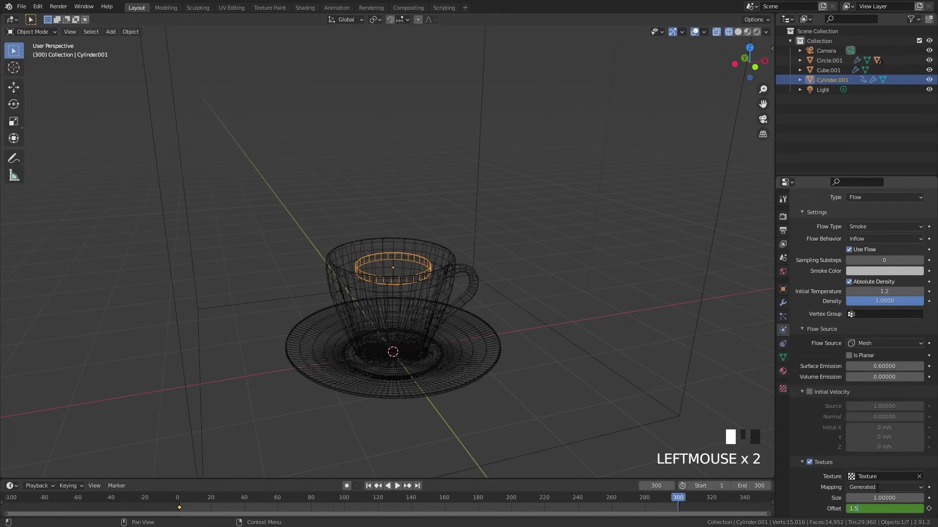
click(929, 509)
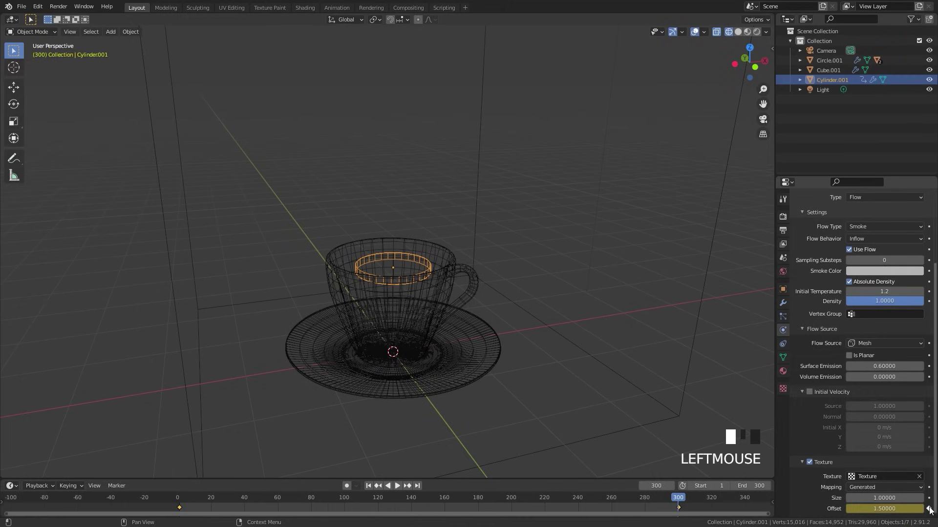
- Select both texture offset keyframes in the timeline and change their interpolation mode
drag(574, 479, 585, 438)
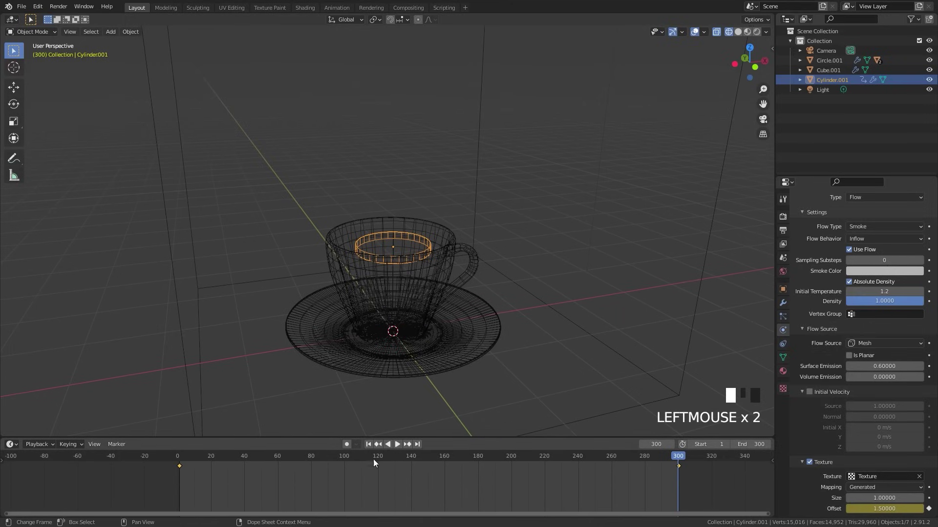
drag(730, 491, 165, 461)
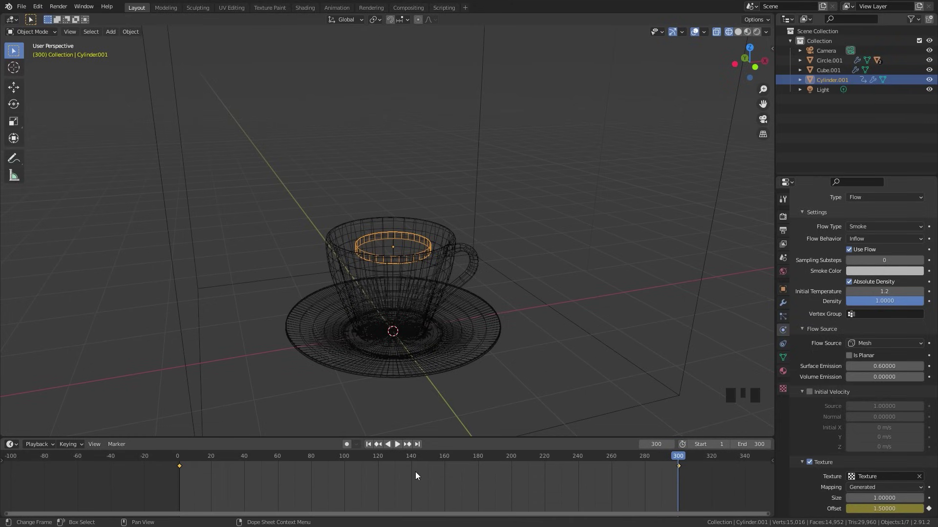
key(t)
click(231, 462)
drag(274, 438, 274, 470)
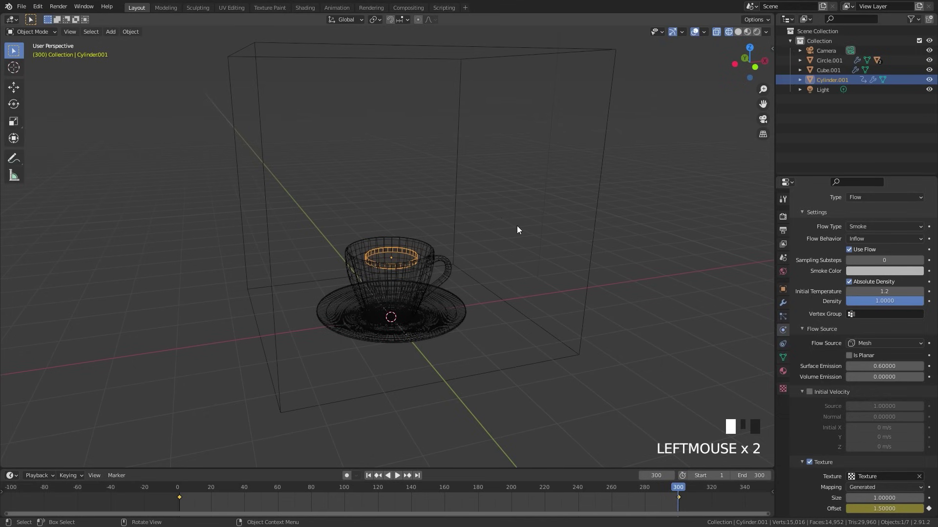
- Select the smoke domain cube and set its resolution divisions to 160
click(608, 118)
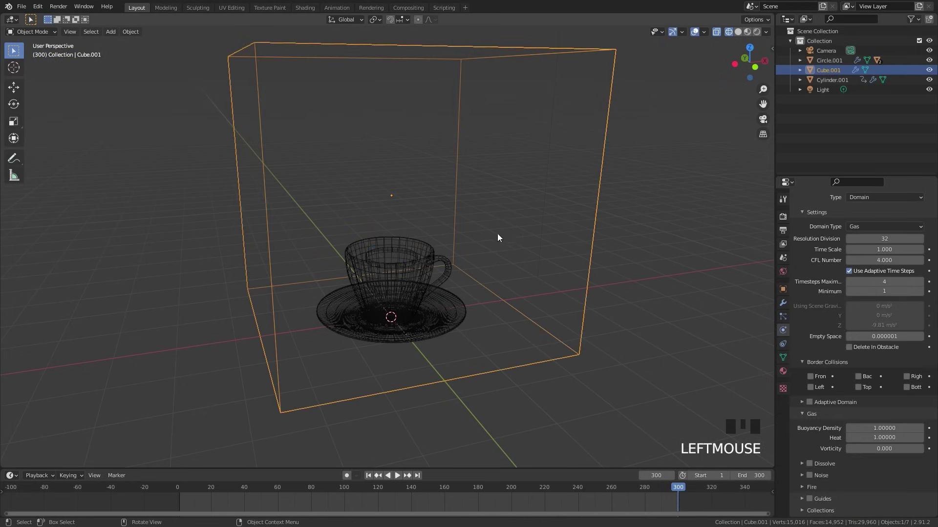
scroll(496, 239, up, 3)
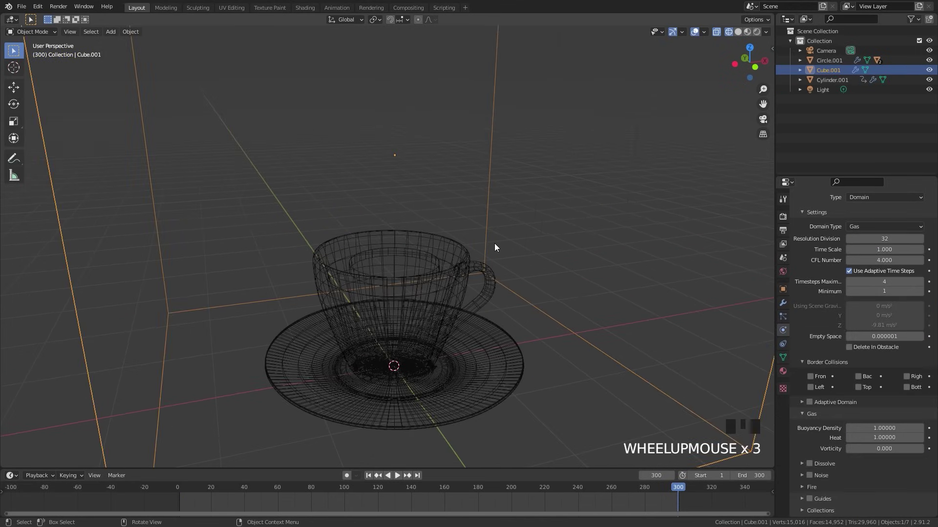
click(887, 239)
text(160)
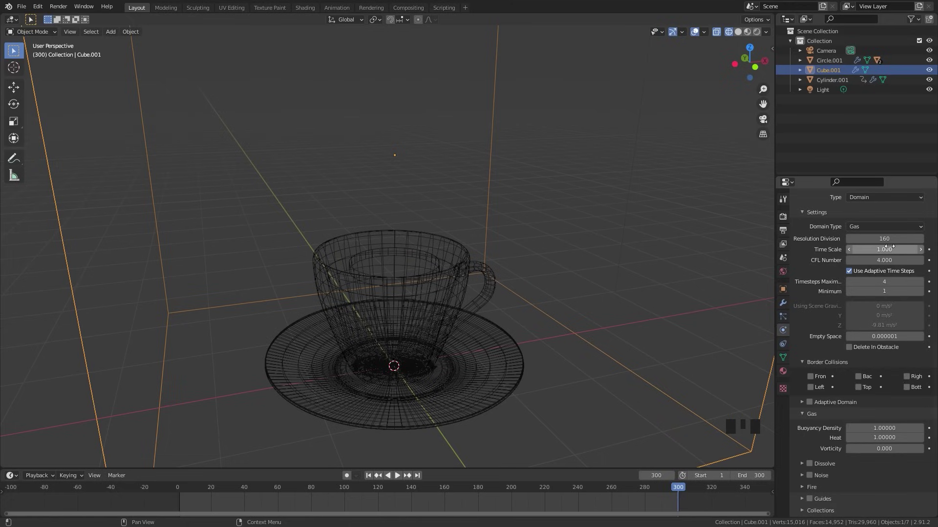
- Set the smoke domain's time scale to 0.8
click(888, 249)
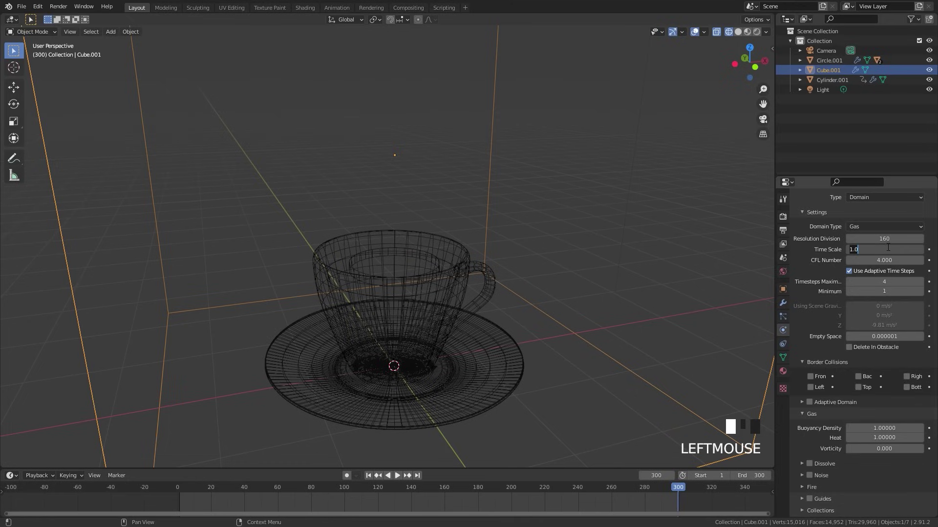
text(.8)
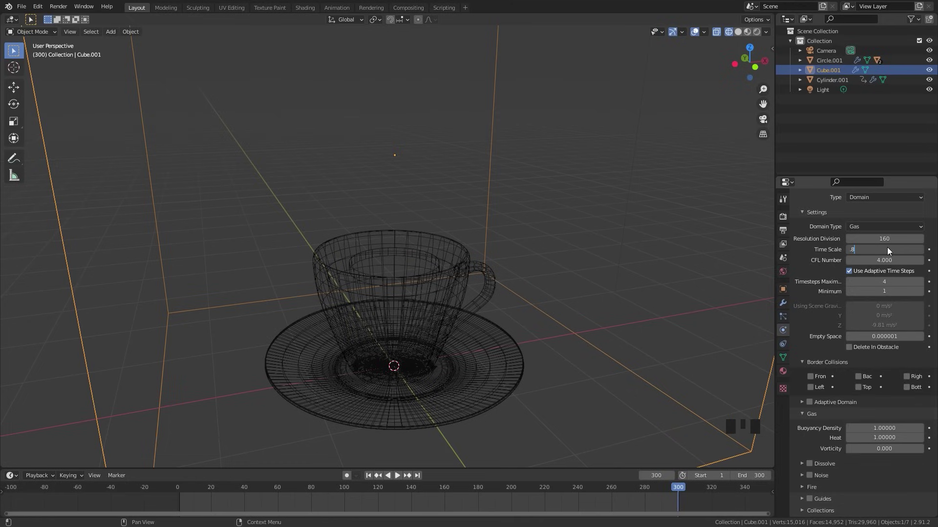
key(Return)
- Enable Adaptive Domain for the smoke domain and set its threshold to 0.001
click(809, 402)
click(843, 402)
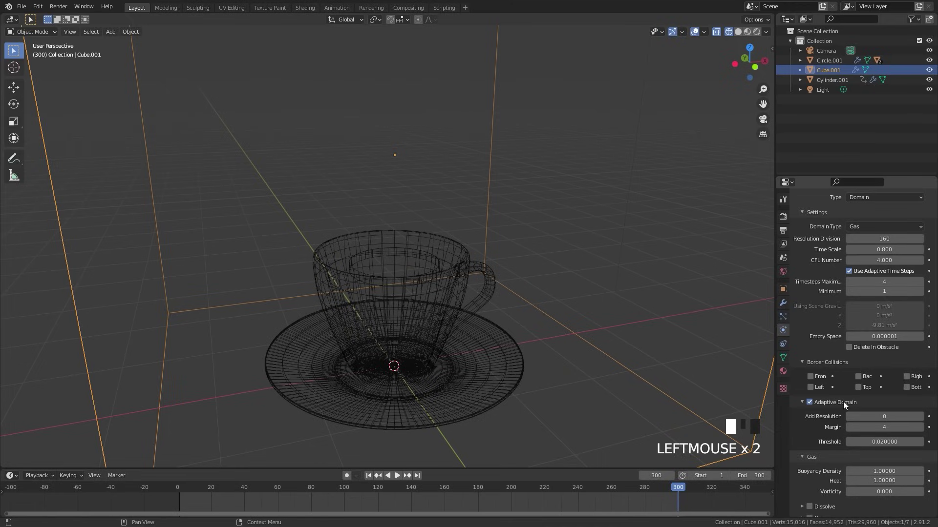
click(870, 442)
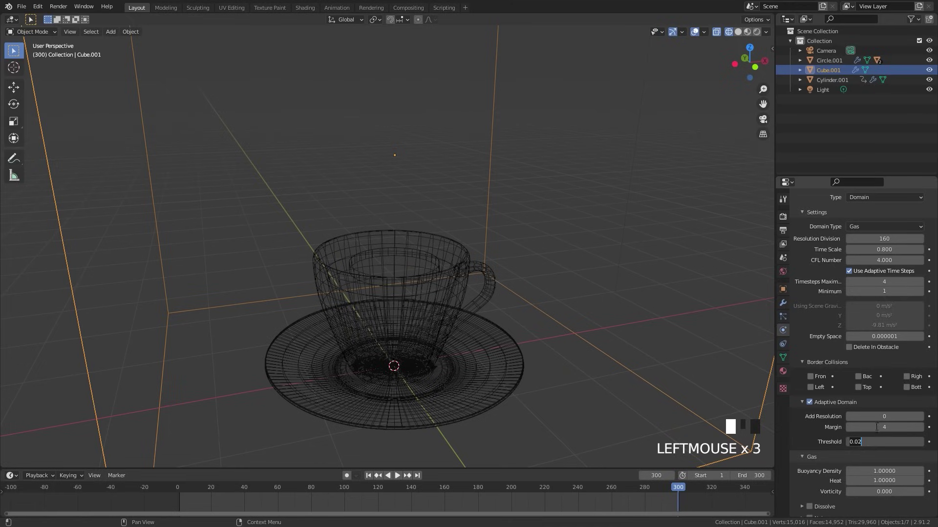
text(.001)
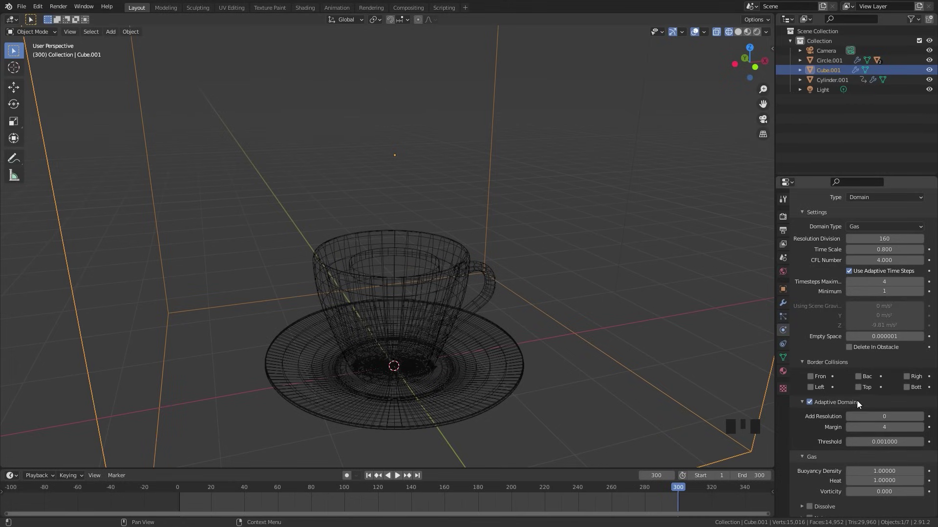
- Set the heat value in the domain's gas settings to 1.5
scroll(856, 400, down, 8)
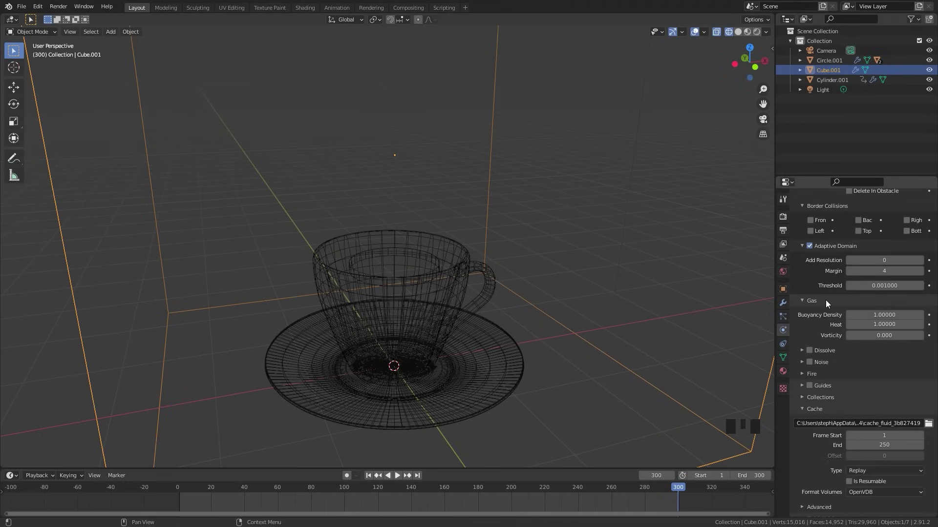
click(811, 300)
click(807, 352)
click(808, 354)
click(879, 380)
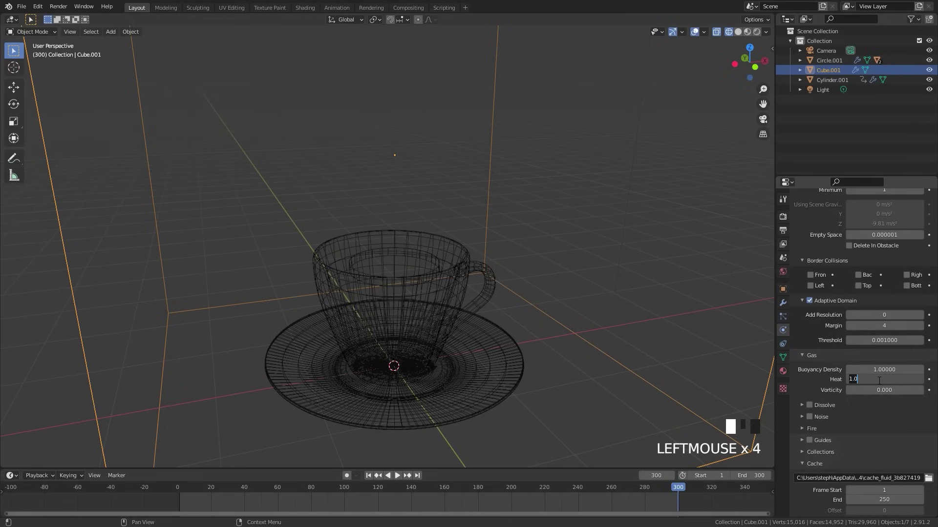
text(1.5)
key(Return)
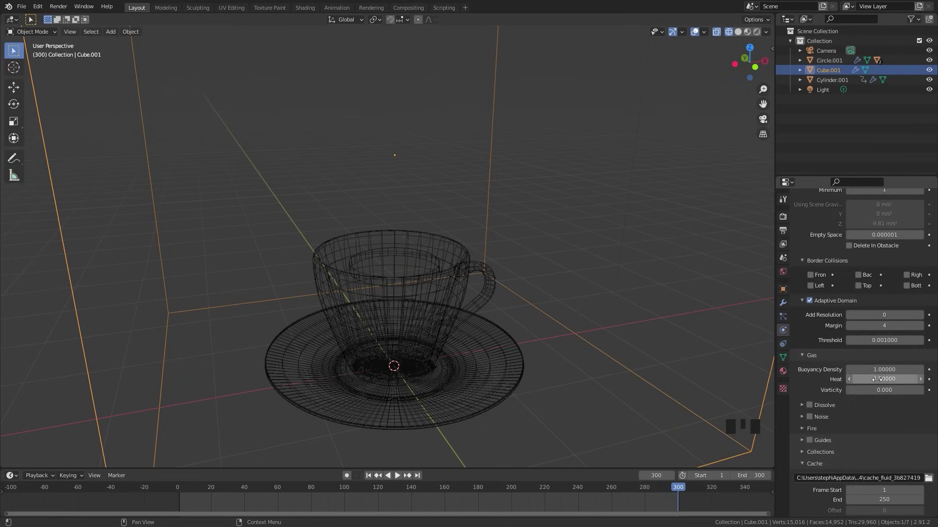
- Enable Dissolve for the domain's smoke and set the dissolve time to 30
click(810, 405)
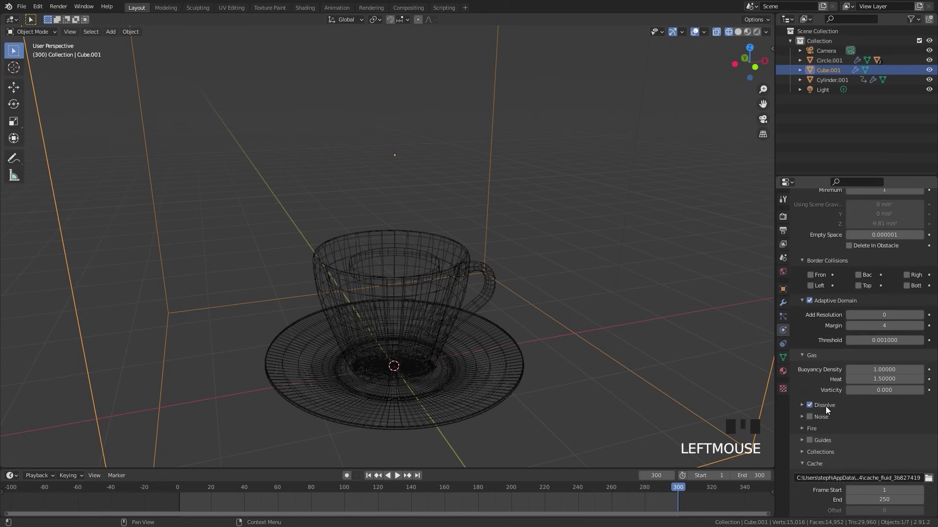
click(827, 409)
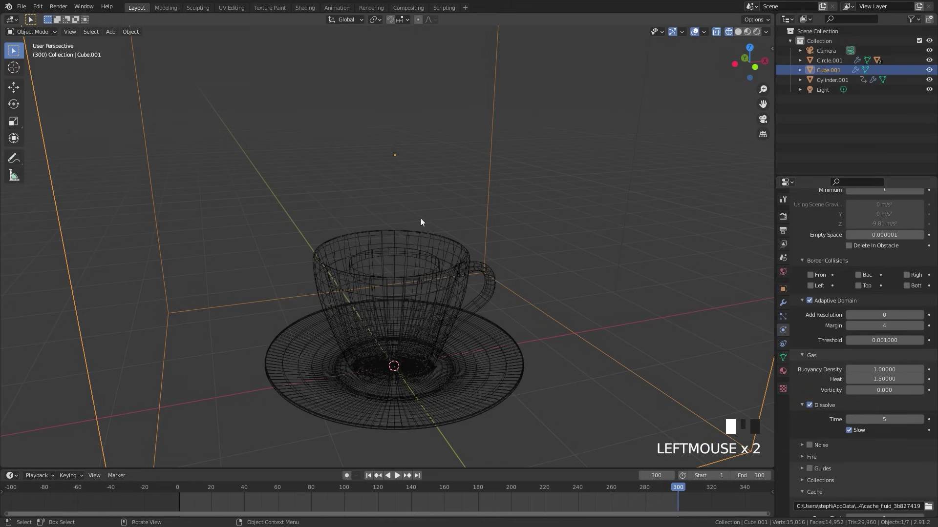
scroll(421, 220, down, 2)
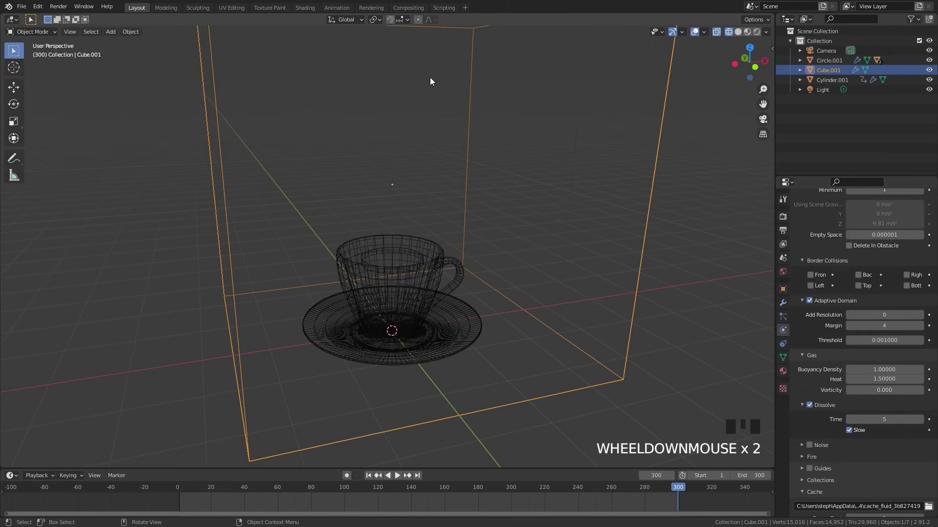
scroll(488, 221, up, 4)
click(884, 420)
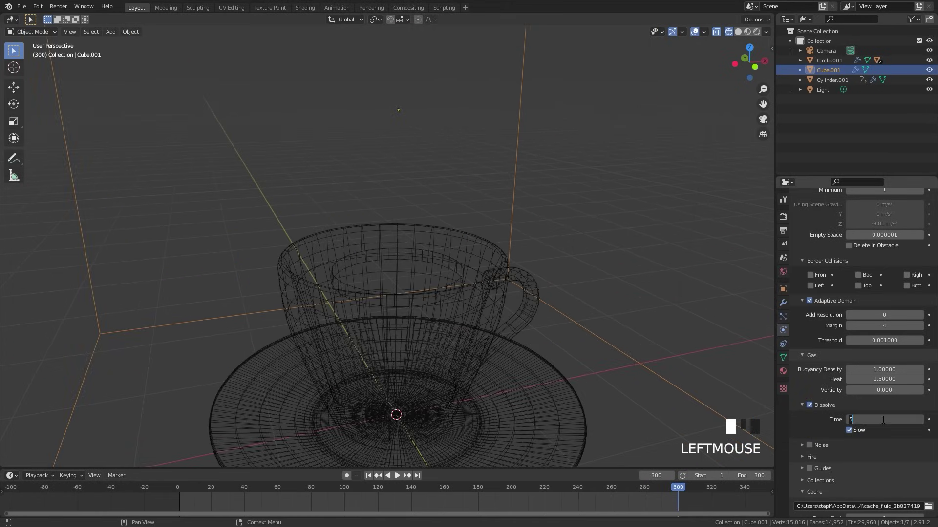
text(30)
key(Return)
scroll(705, 354, down, 3)
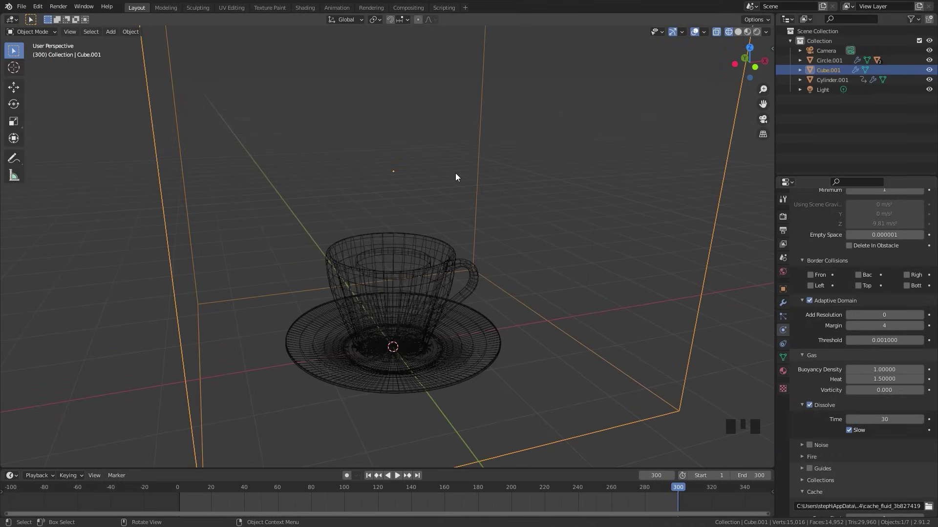
- Set the end frame of the domain's simulation cache to 300
scroll(847, 359, down, 5)
click(884, 426)
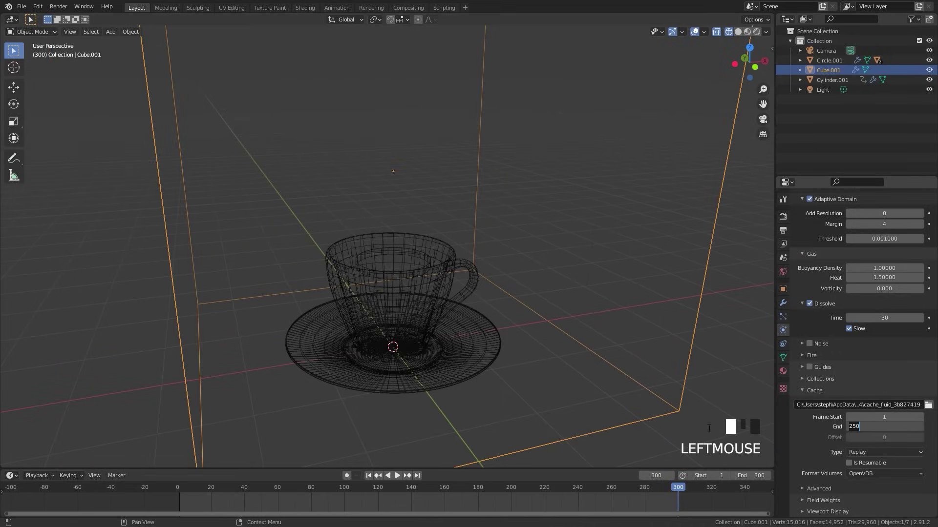
text(300)
key(Return)
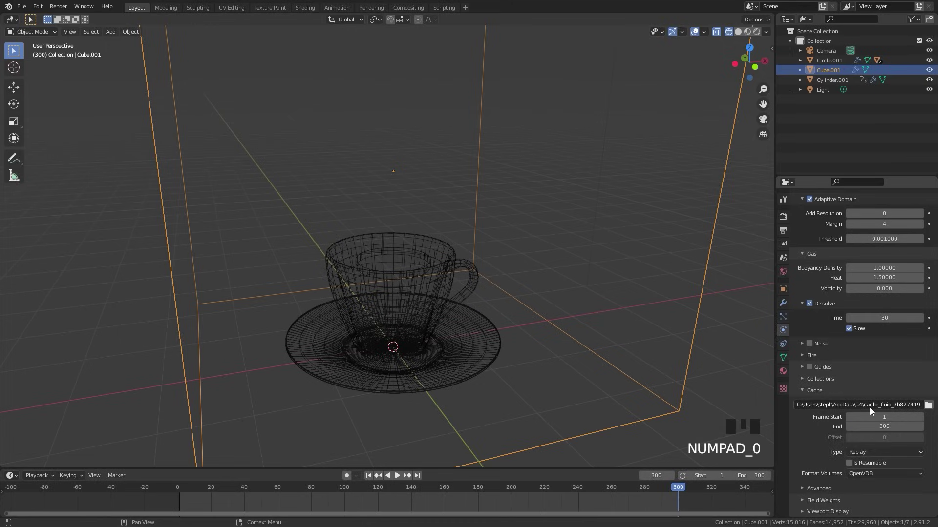
- Set the domain's simulation cache type to Modular and make the bake resumable
click(856, 453)
click(862, 474)
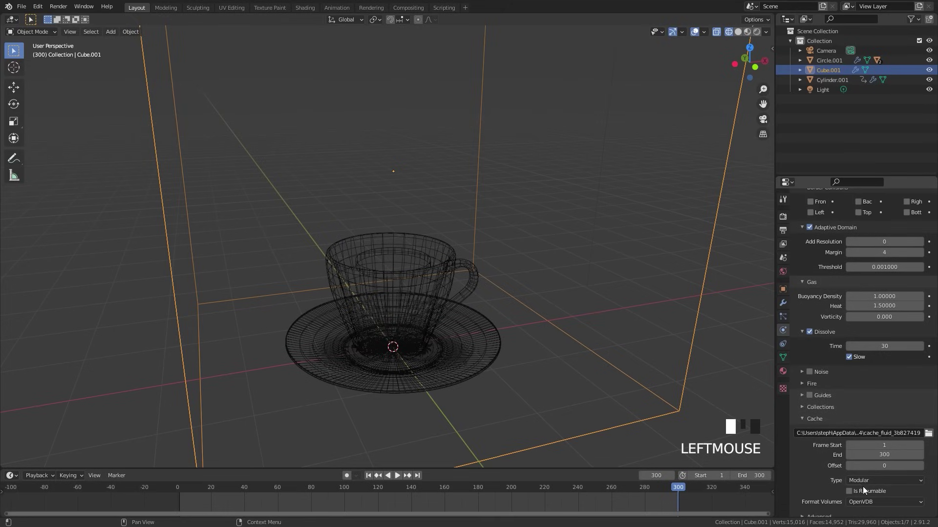
click(859, 479)
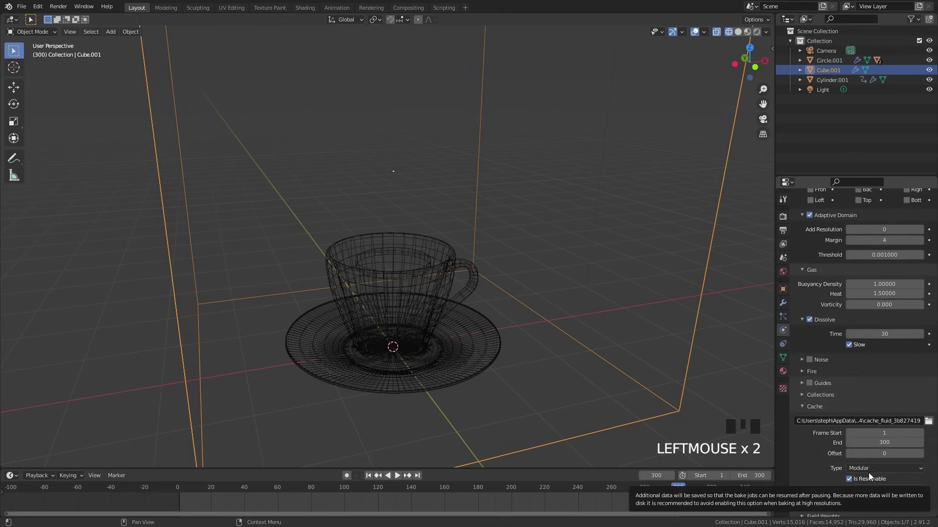
scroll(917, 449, down, 1)
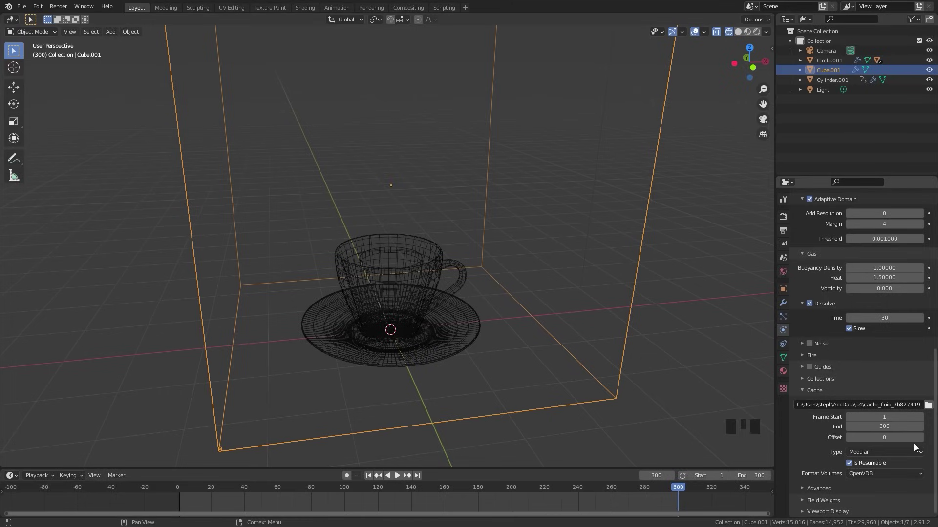
scroll(894, 410, up, 11)
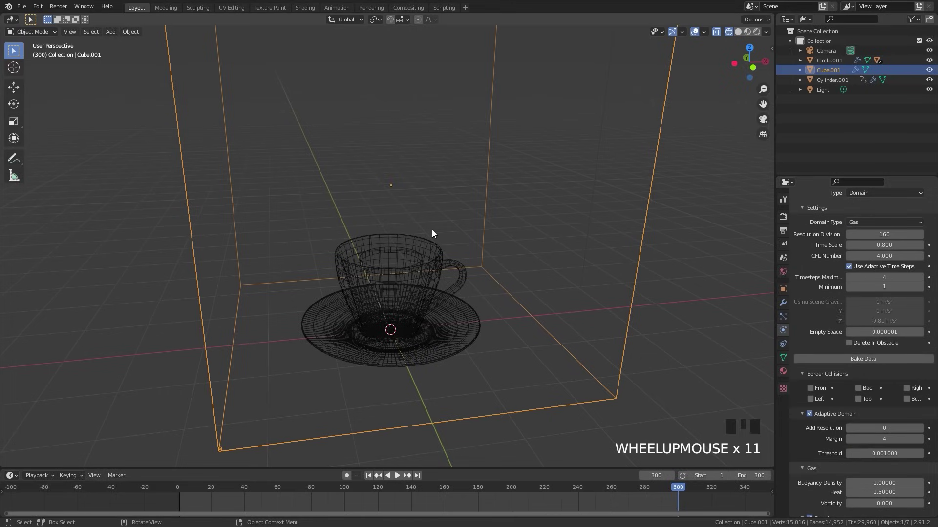
scroll(400, 287, up, 1)
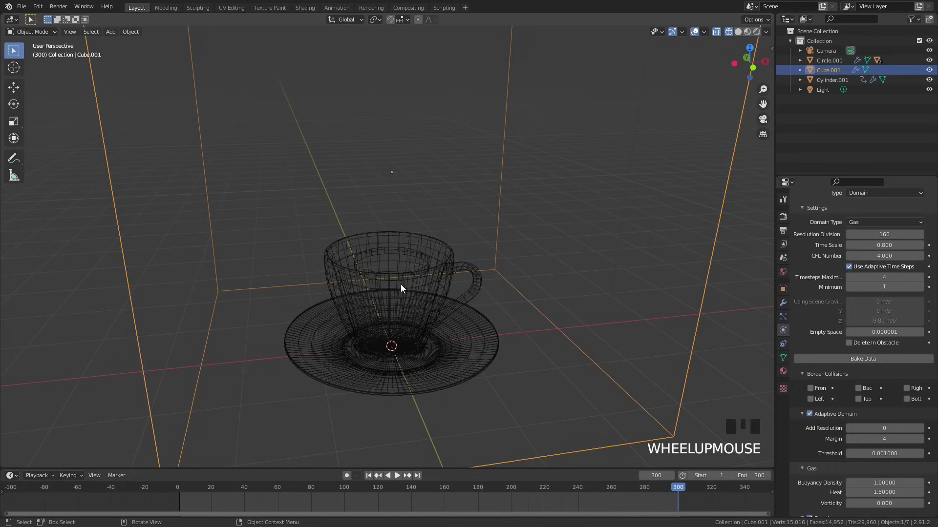
key(shift+a)
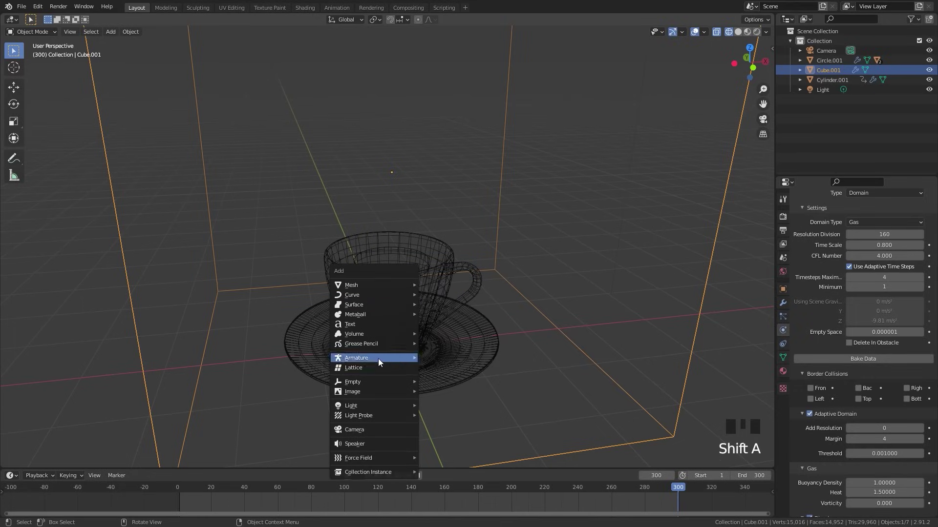
mouse_move(367, 458)
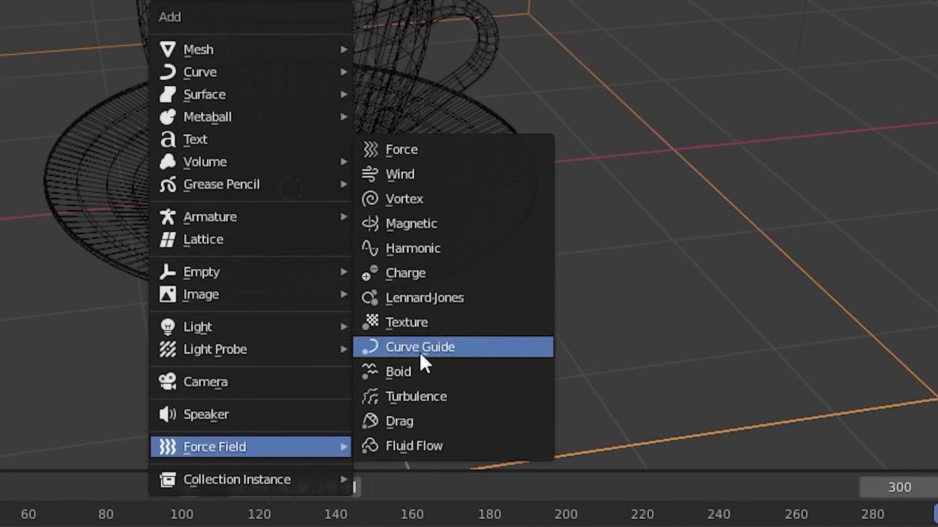
click(410, 179)
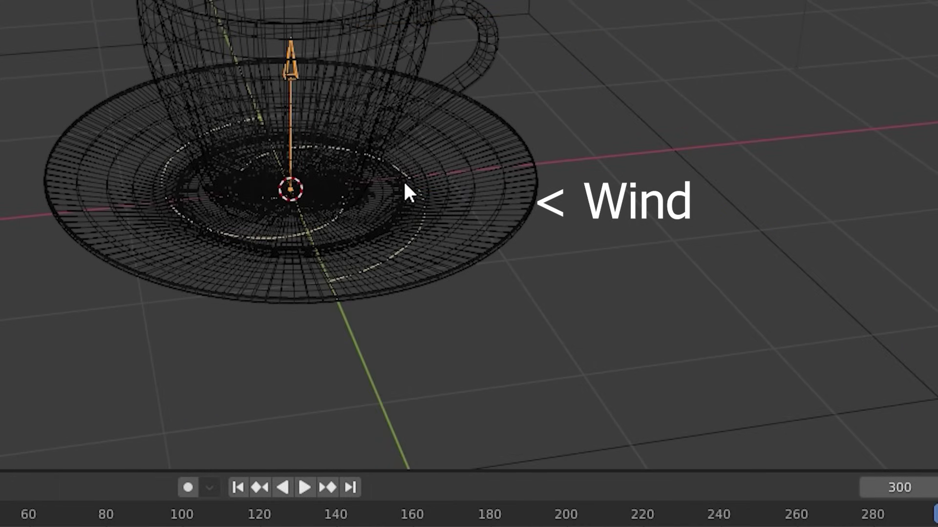
key(x)
click(442, 342)
- Add a Wind force field to the scene at the base of the cup
key(shift+a)
mouse_move(441, 343)
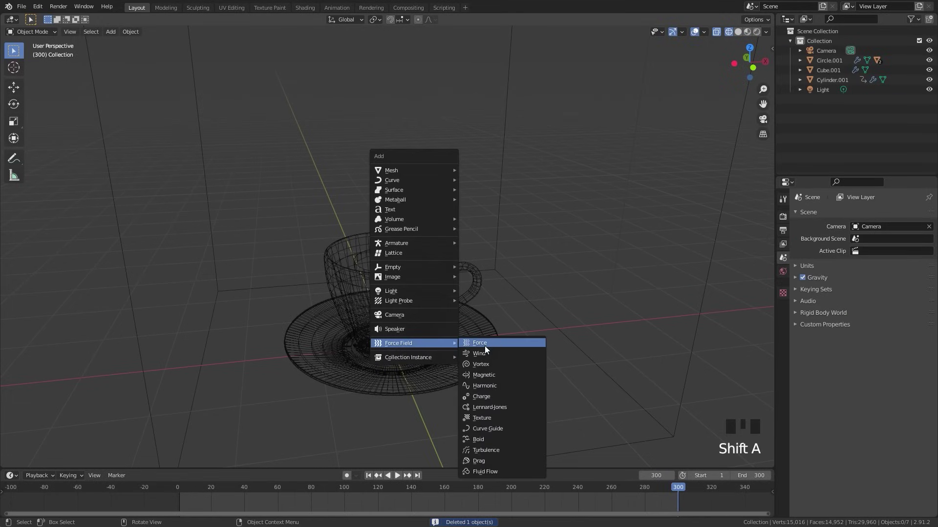
click(487, 355)
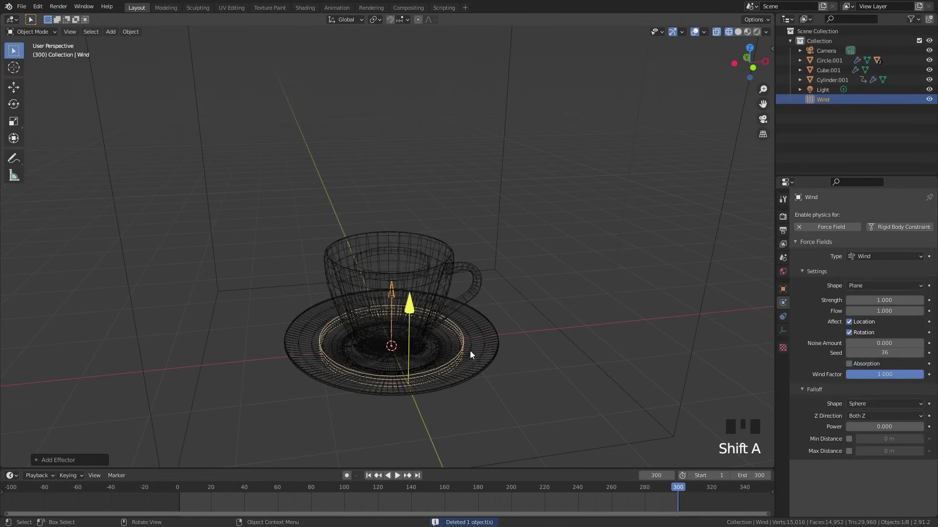
- Rotate the wind field in front view to blow horizontally along positive X, and move it just above the cup's rim, opposite the handle
key(KP_1)
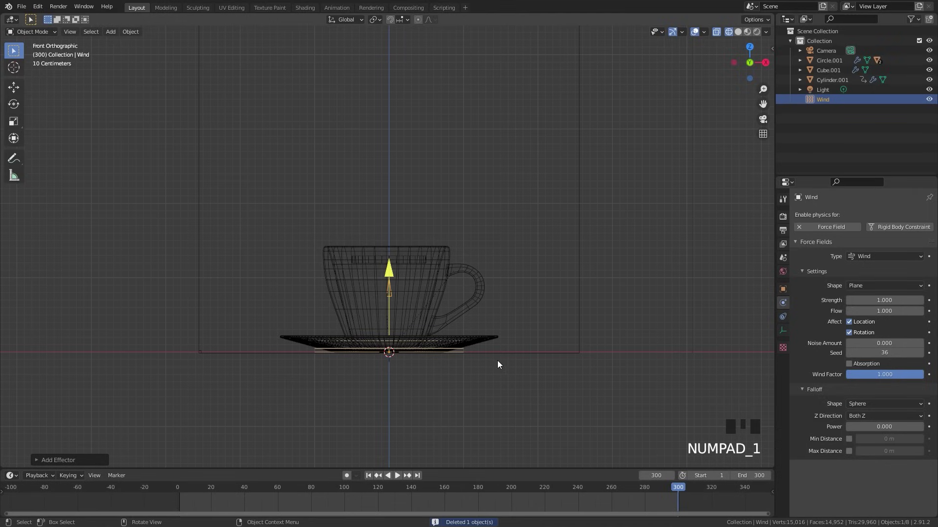
key(r)
click(512, 441)
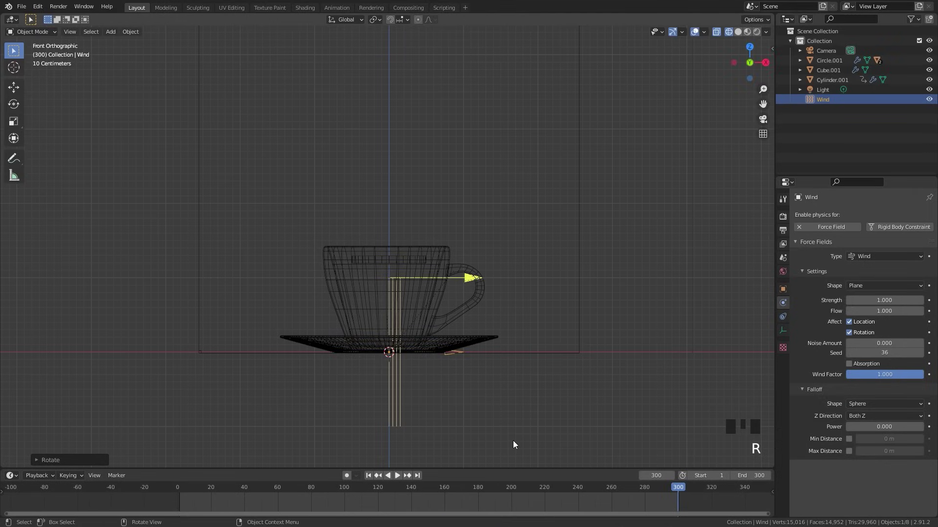
key(g)
click(457, 287)
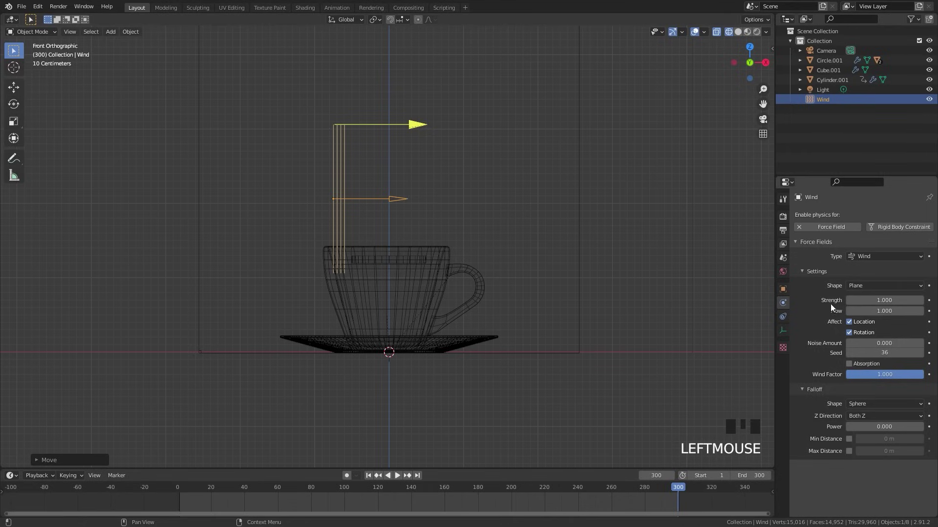
- Set the wind field's strength to 0.05 and its flow to 0
double_click(886, 299)
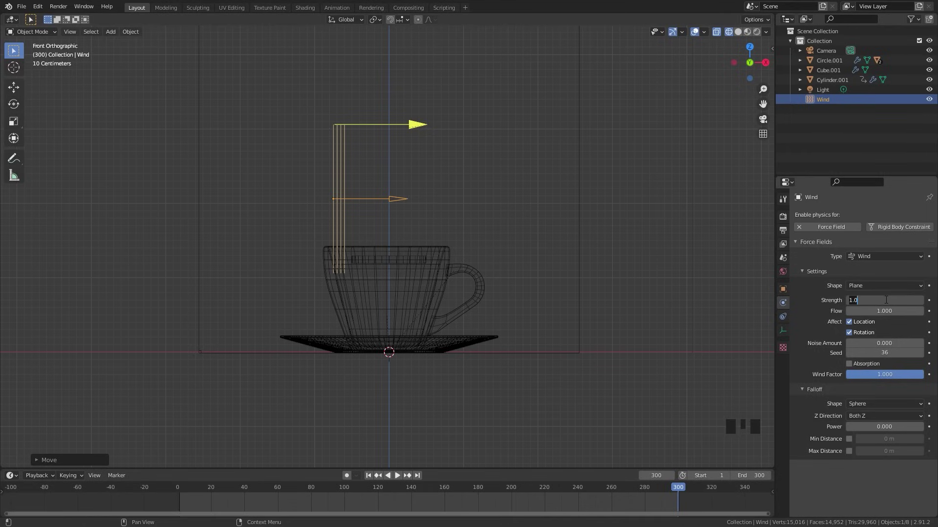
text(0.5)
key(Return)
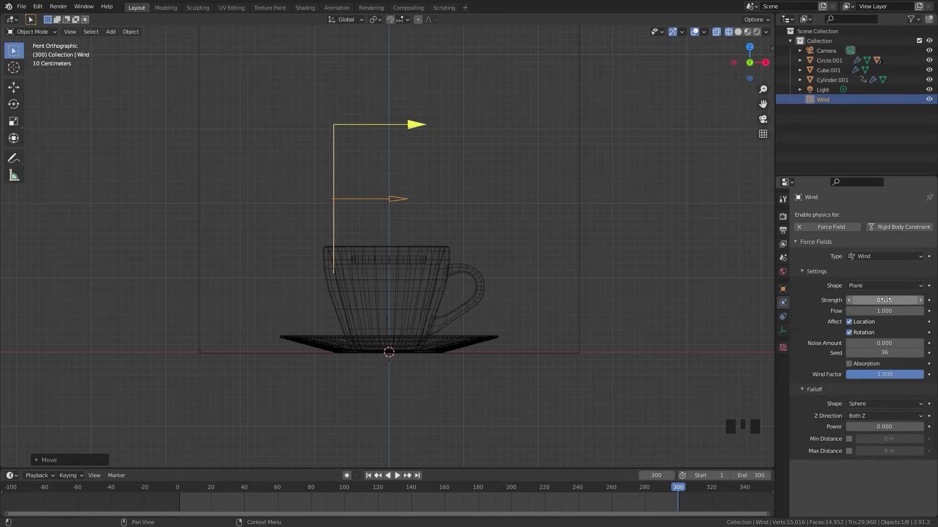
drag(896, 310, 874, 310)
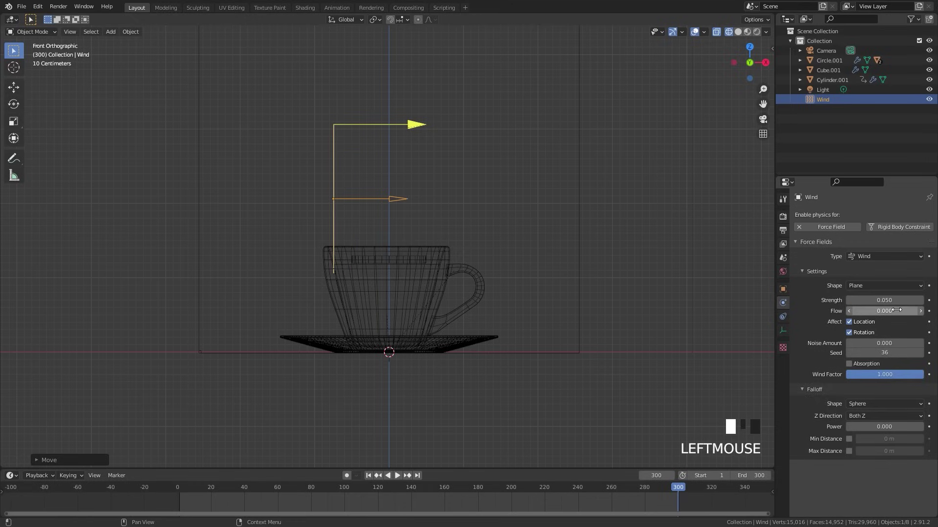
- Add fluid physics to the cup body and set its type to Effector with the Collision effector type
click(400, 269)
scroll(424, 210, up, 1)
key(KP_1)
click(455, 250)
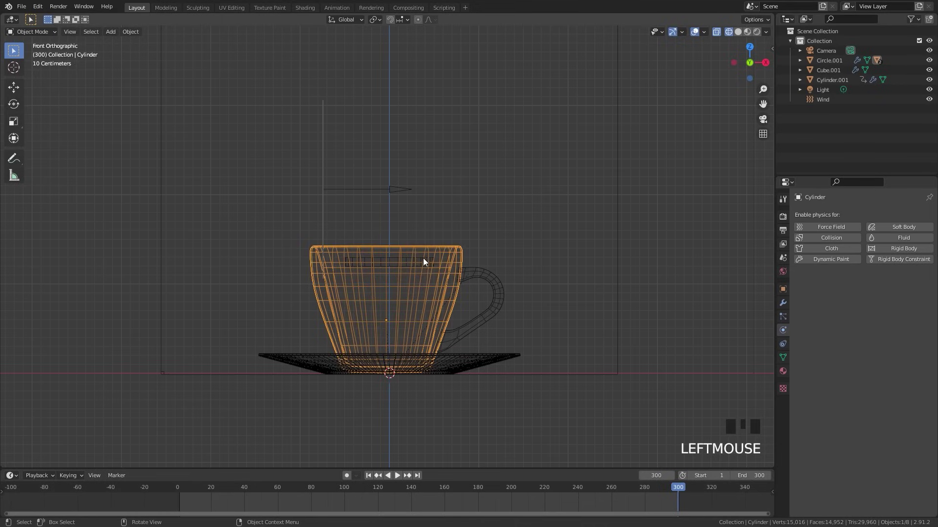
click(894, 238)
click(890, 288)
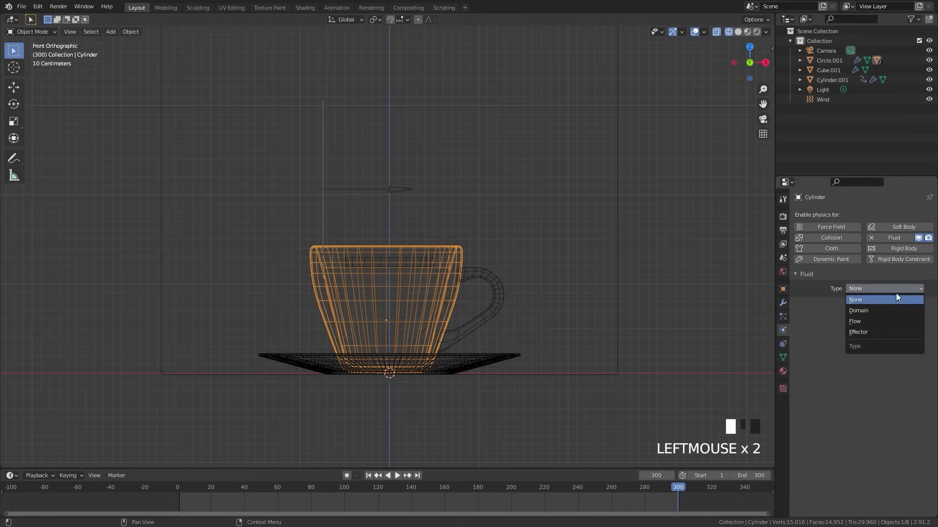
click(862, 331)
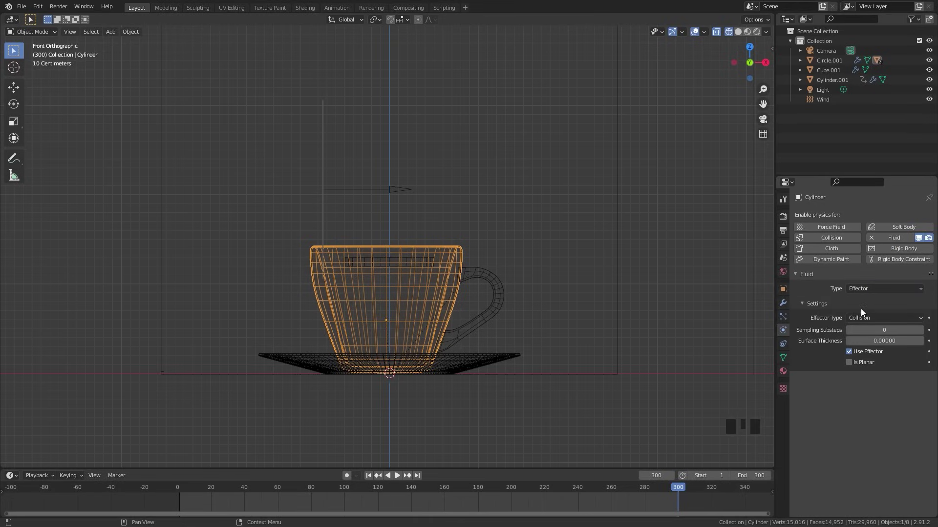
- Save the file and bake the smoke domain's simulation data
middle_drag(528, 291, 492, 220)
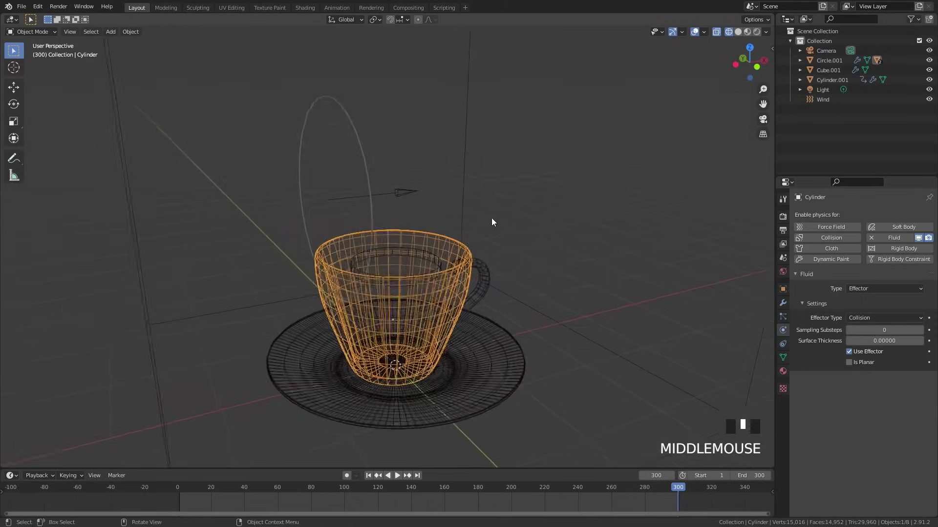
scroll(446, 157, down, 2)
click(444, 148)
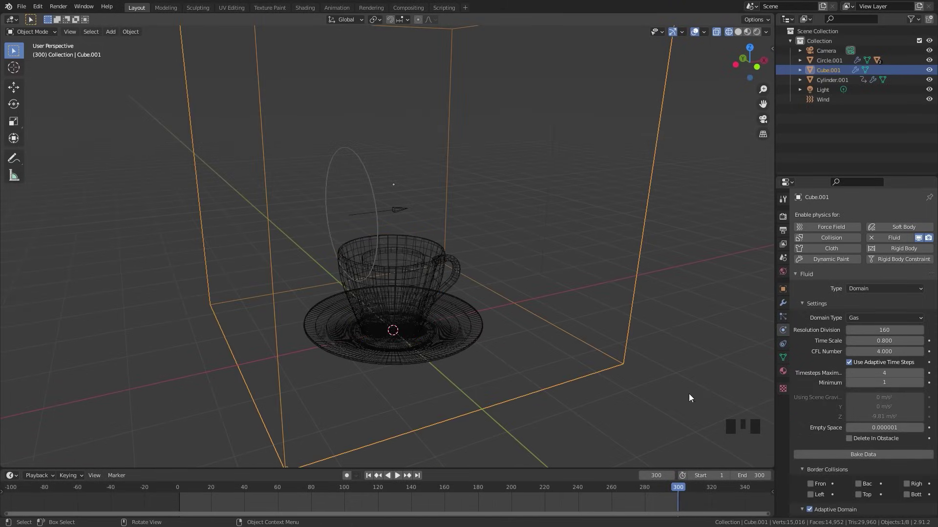
key(ctrl+s)
double_click(531, 241)
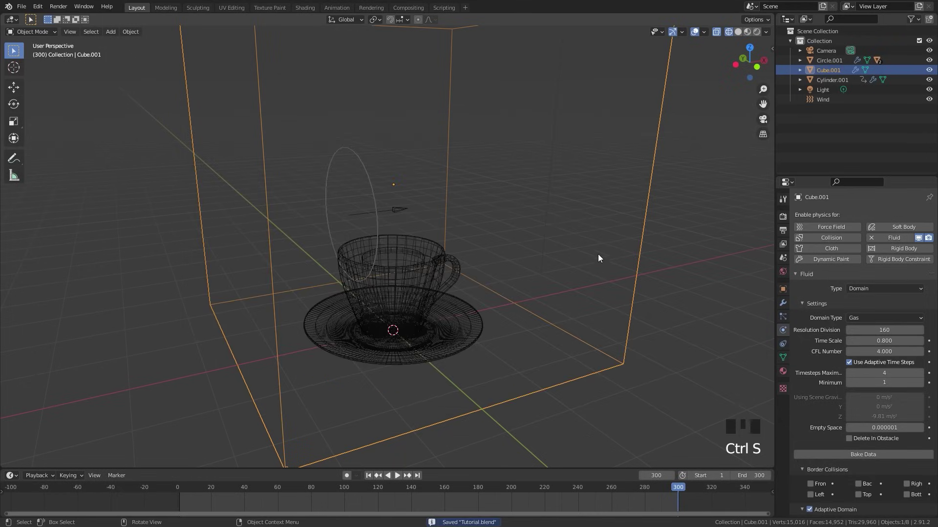
click(863, 454)
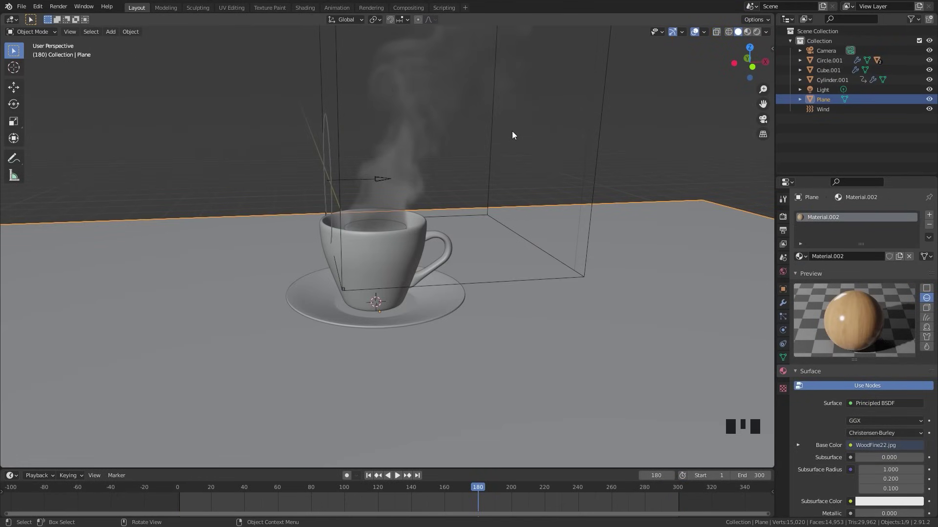
- Play the baked simulation and examine the steam rising from the cup at several frames, including 111 and 229
key(space)
click(332, 488)
click(438, 485)
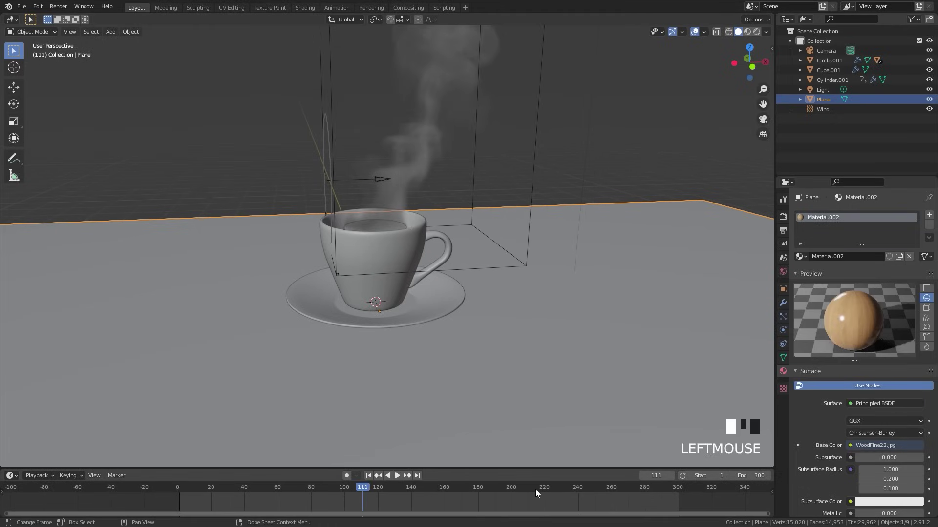
click(559, 489)
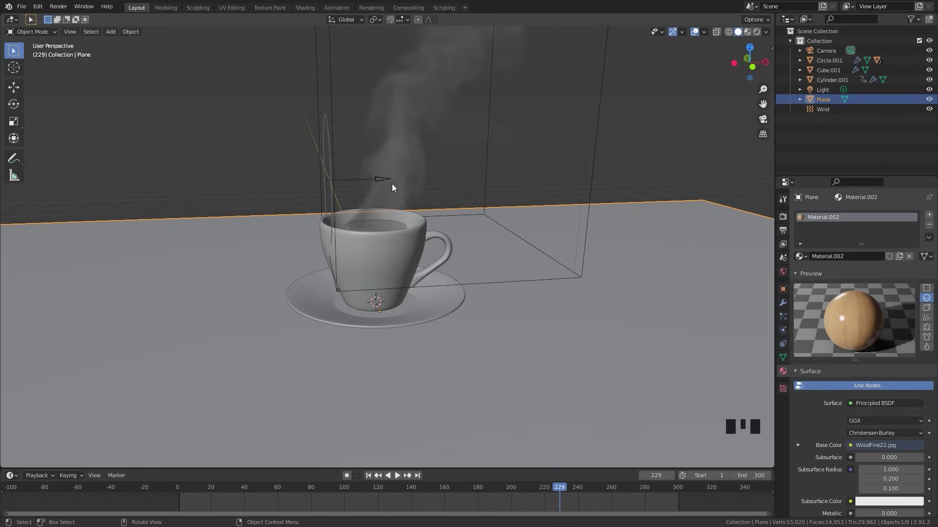
scroll(519, 220, up, 4)
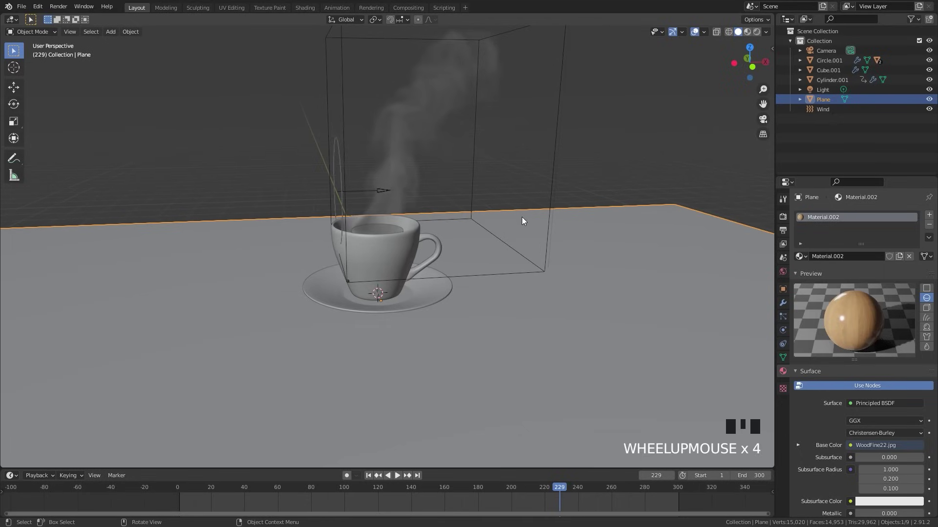
- Set the point light's power to 3000 W and its radius to 3 m
scroll(405, 280, down, 3)
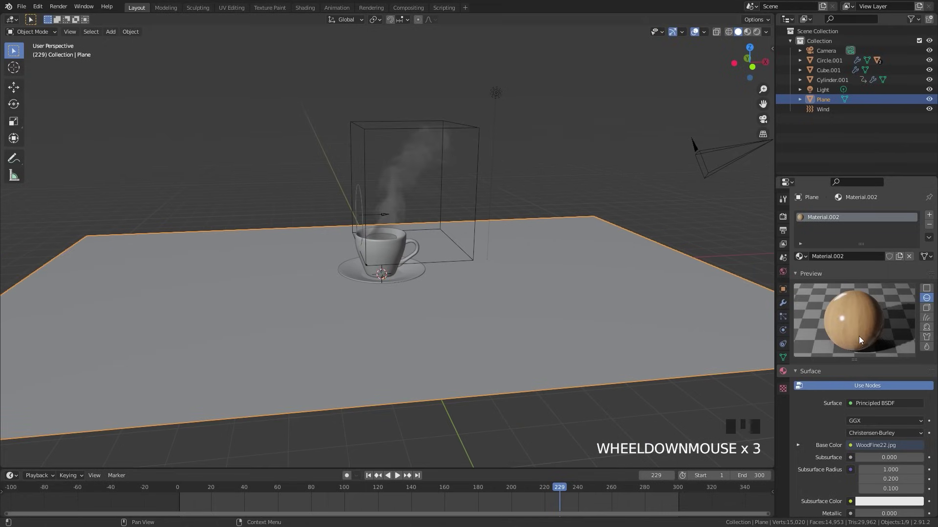
click(496, 91)
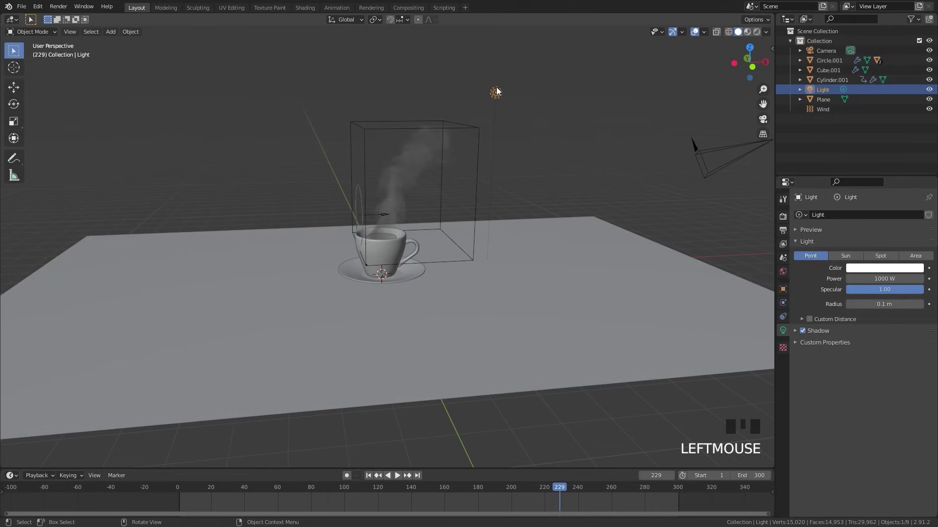
click(881, 278)
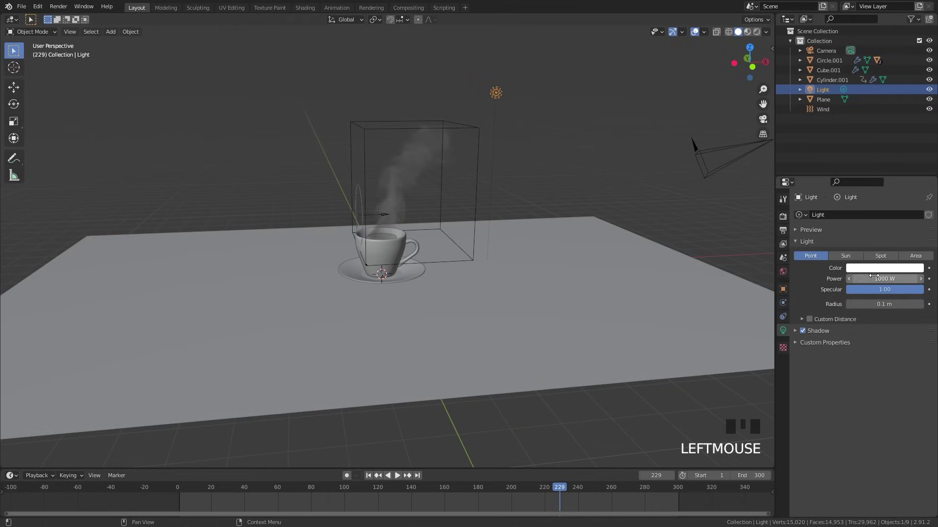
click(880, 278)
text(300)
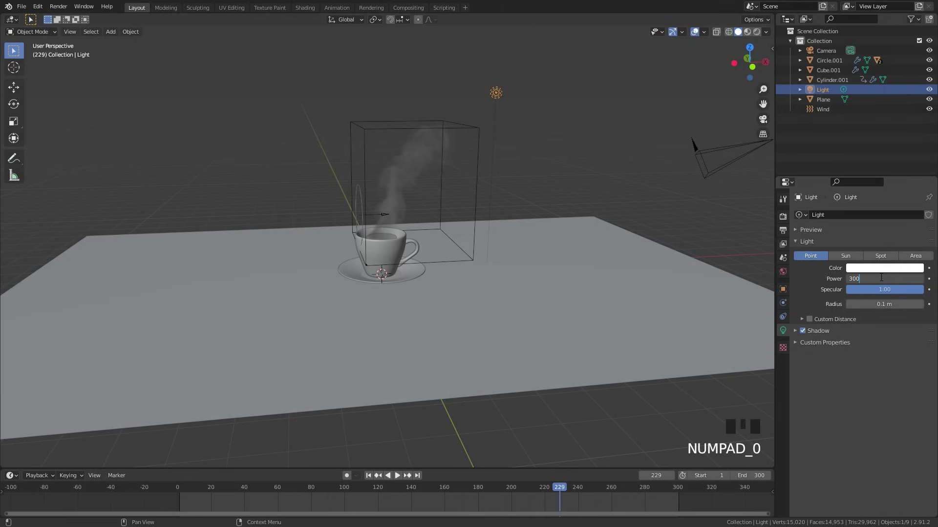
text(0)
key(Return)
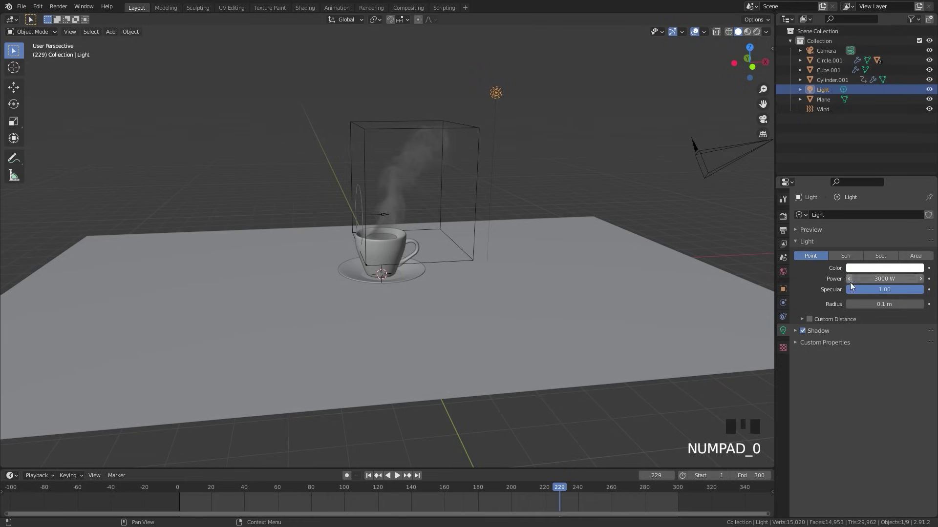
click(877, 299)
text(3)
click(619, 227)
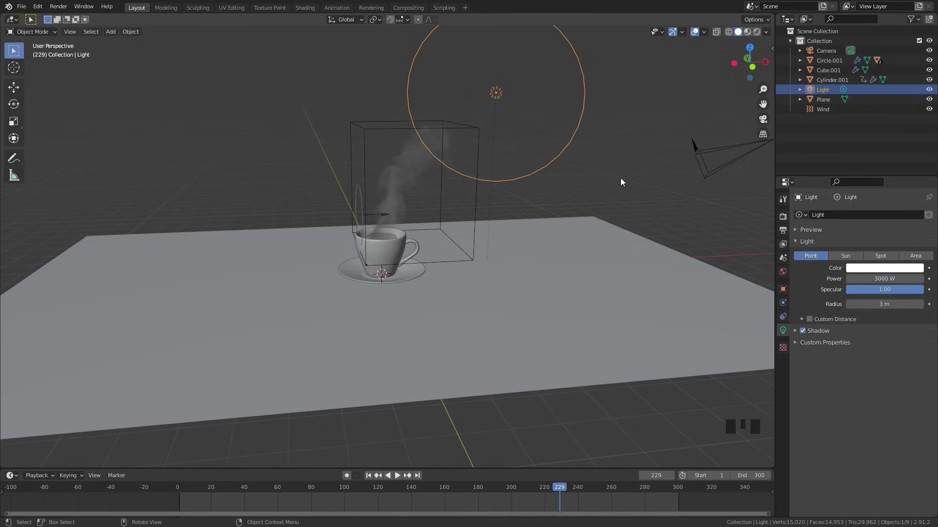
- Move the light in top view about 9 m toward negative X and about 4.7 m toward negative Y, diagonally off the cup
key(KP_7)
key(g)
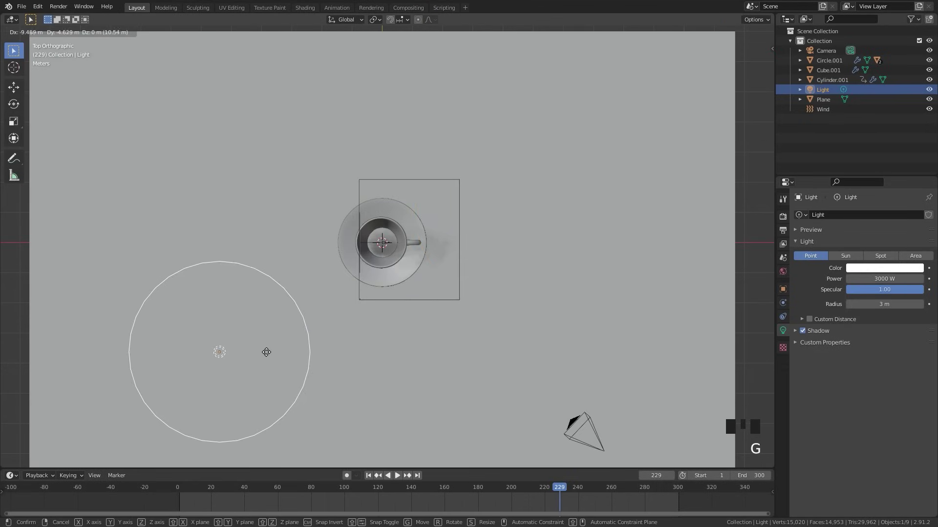
click(274, 354)
middle_drag(275, 350, 339, 207)
key(g)
key(Escape)
- Darken the world background colour to black
scroll(376, 243, up, 3)
scroll(376, 246, up, 3)
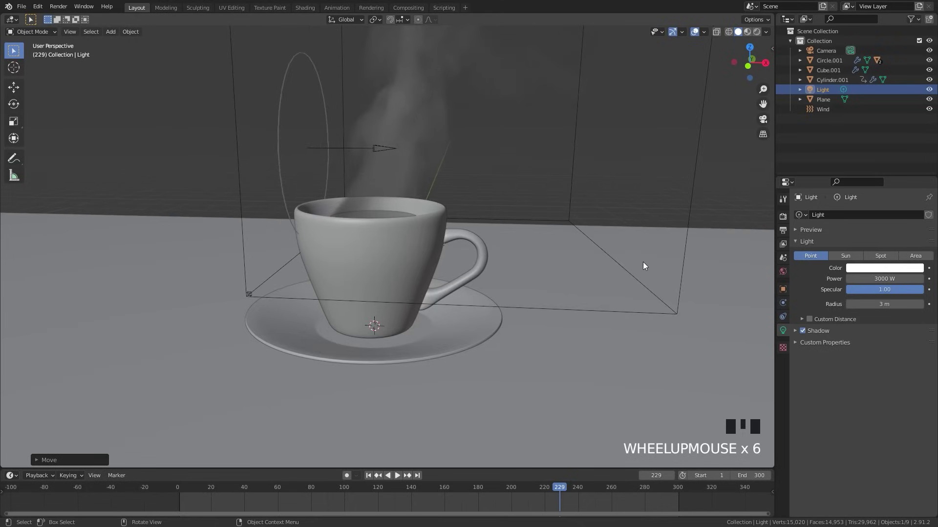
click(783, 271)
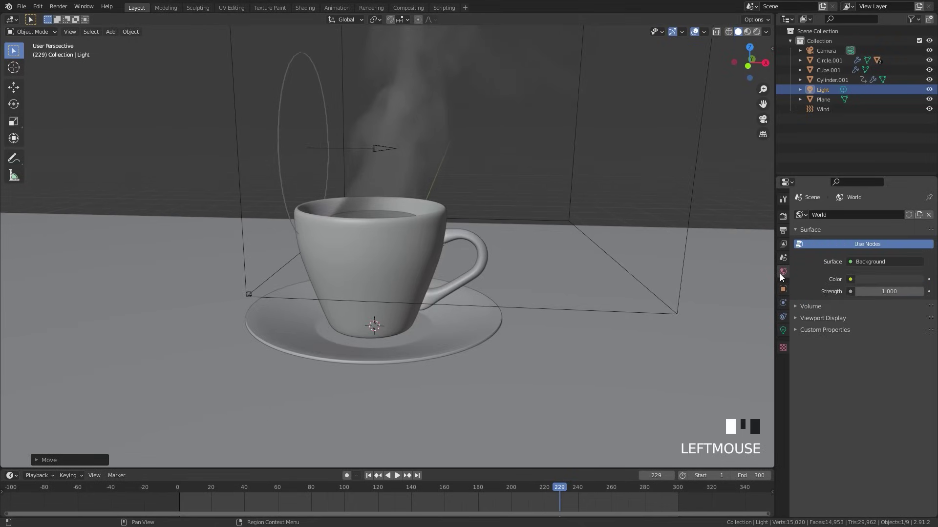
click(891, 280)
drag(912, 201, 916, 208)
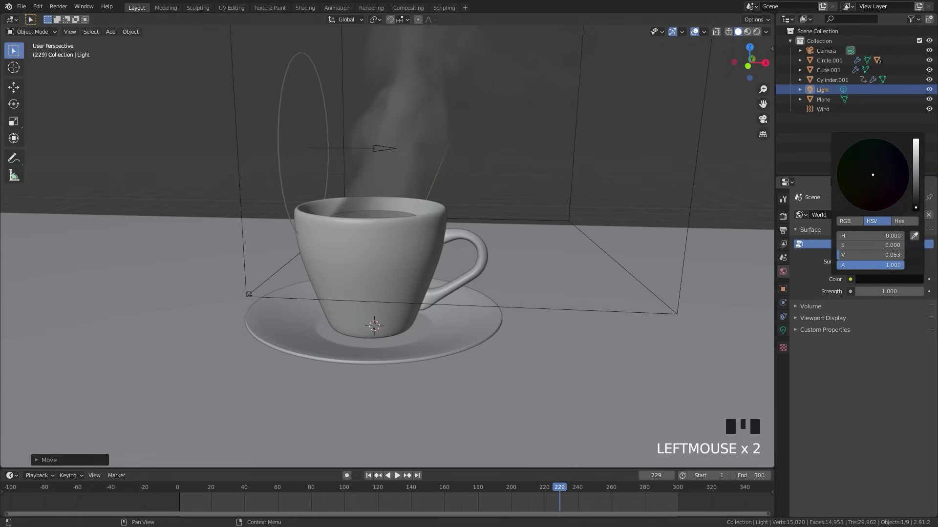
- Switch the viewport to rendered shading and inspect how the light falls on the cup and table
mouse_move(440, 271)
middle_down()
mouse_move(391, 295)
mouse_move(414, 282)
middle_up()
key(z)
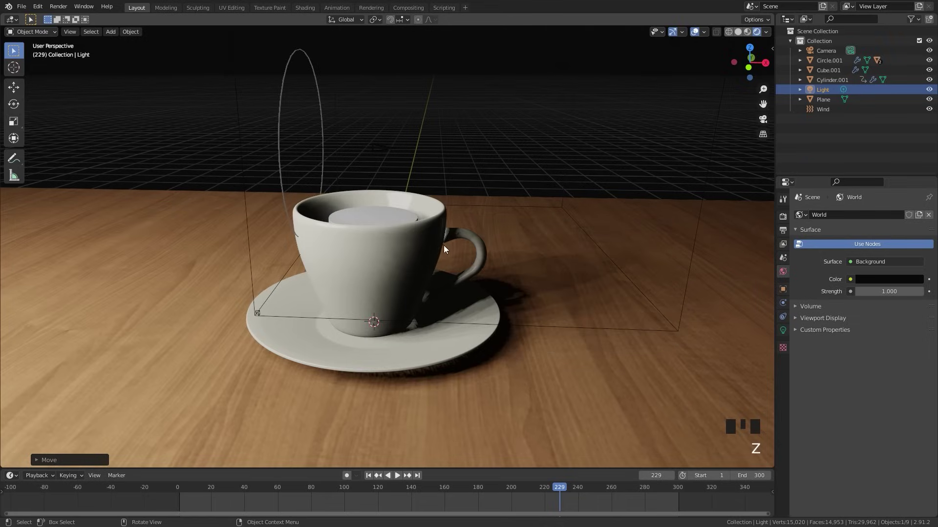
mouse_move(443, 245)
middle_down()
mouse_move(521, 255)
mouse_move(448, 260)
middle_up()
scroll(439, 247, down, 3)
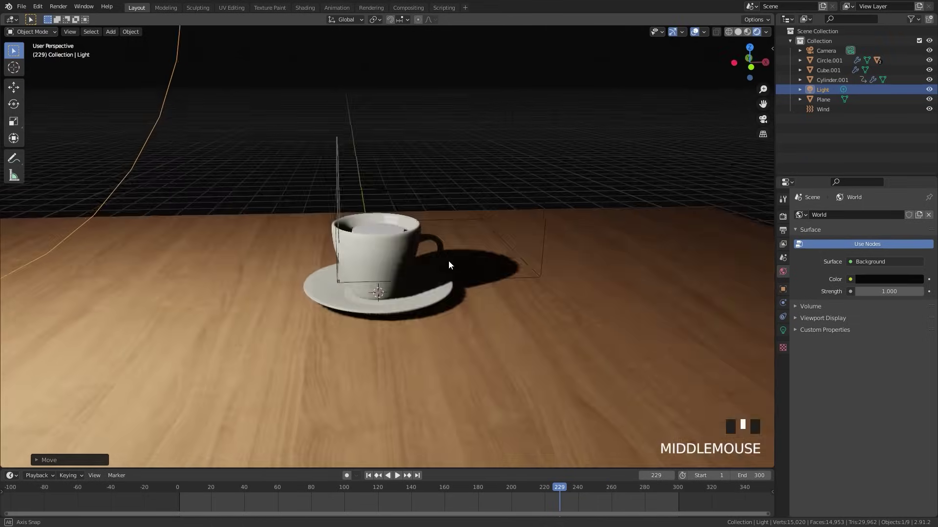
scroll(463, 257, up, 2)
- Set the render engine to Cycles with GPU Compute as the device
click(782, 216)
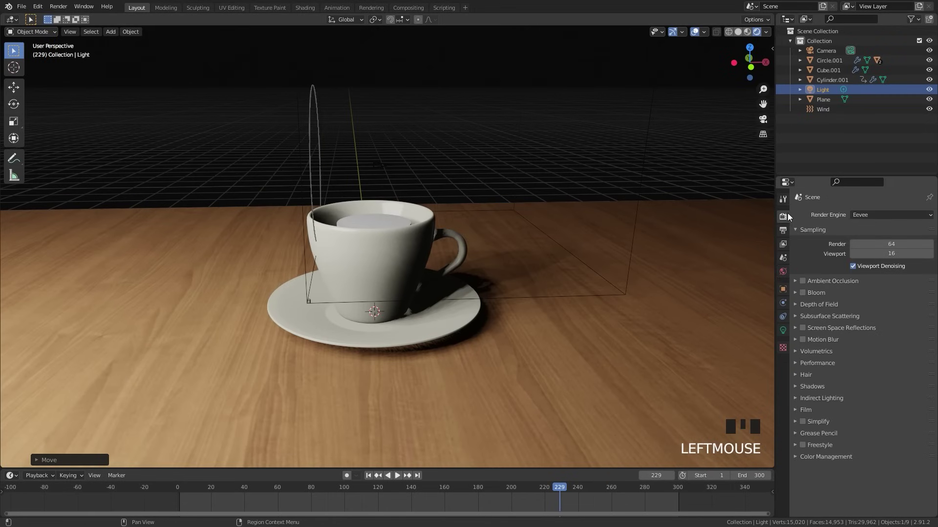
click(863, 215)
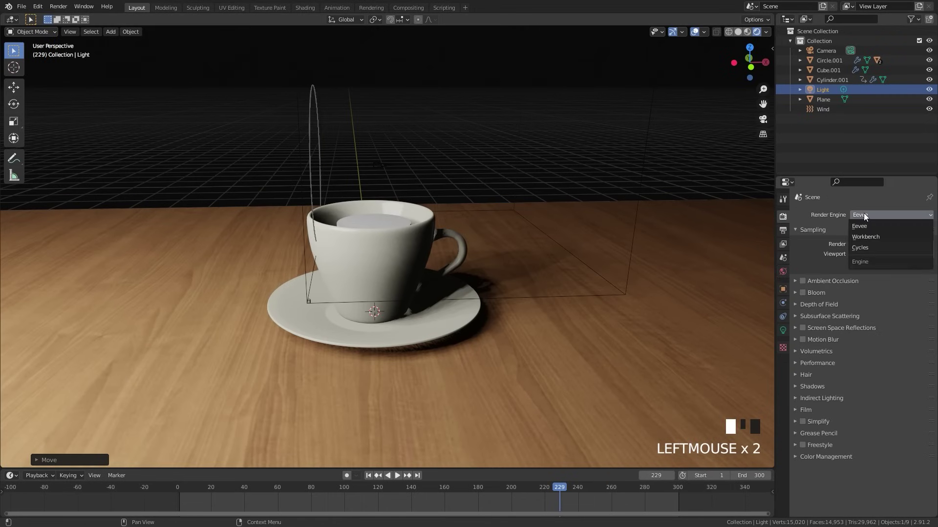
click(858, 245)
click(879, 239)
click(879, 250)
middle_drag(421, 203, 395, 196)
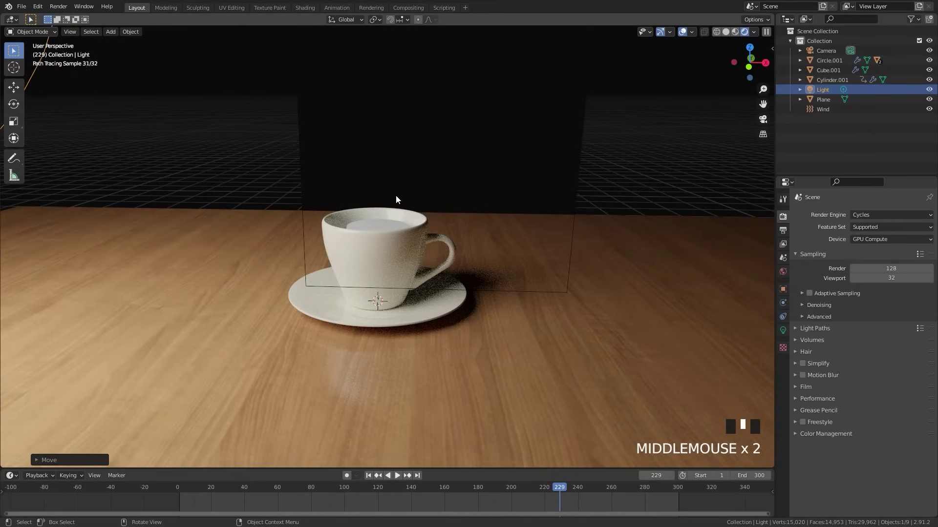
- Align the camera to the front view and move it so the cup sits low and left, leaving room for steam
key(KP_1)
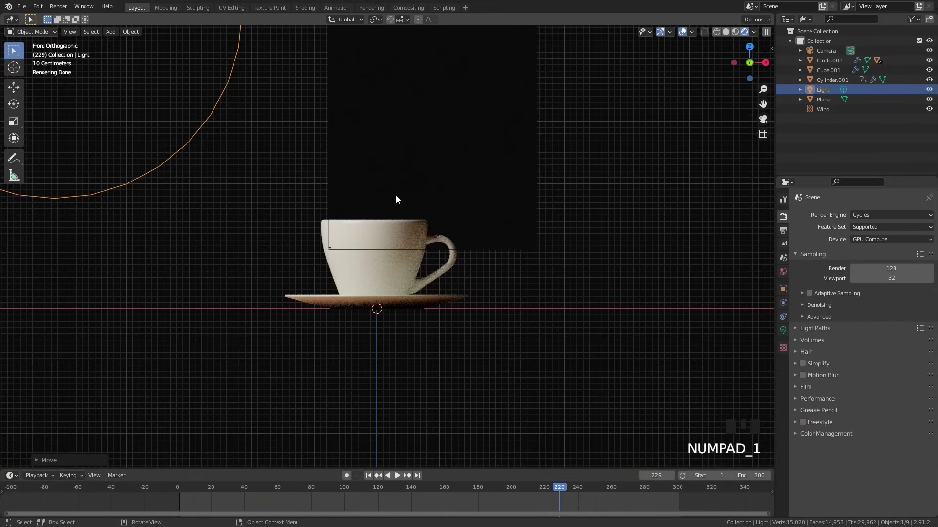
key(ctrl+alt+KP_0)
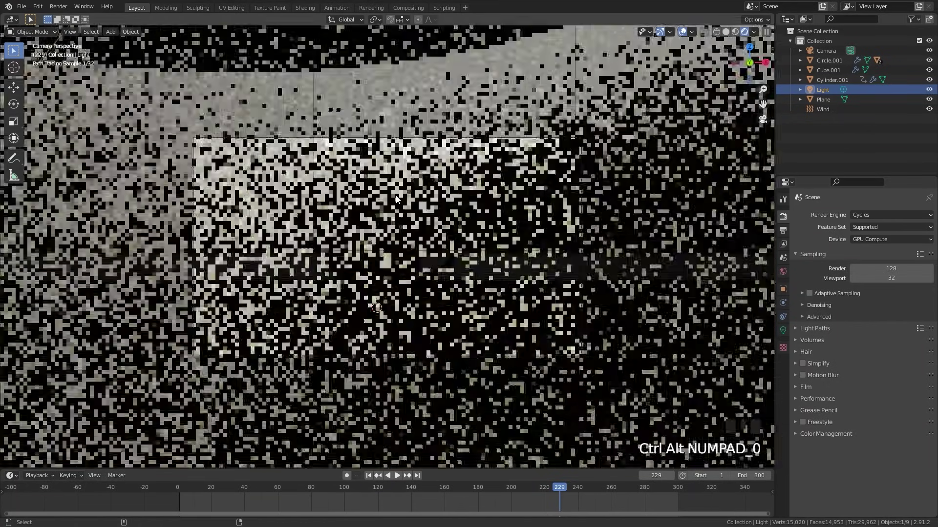
click(584, 216)
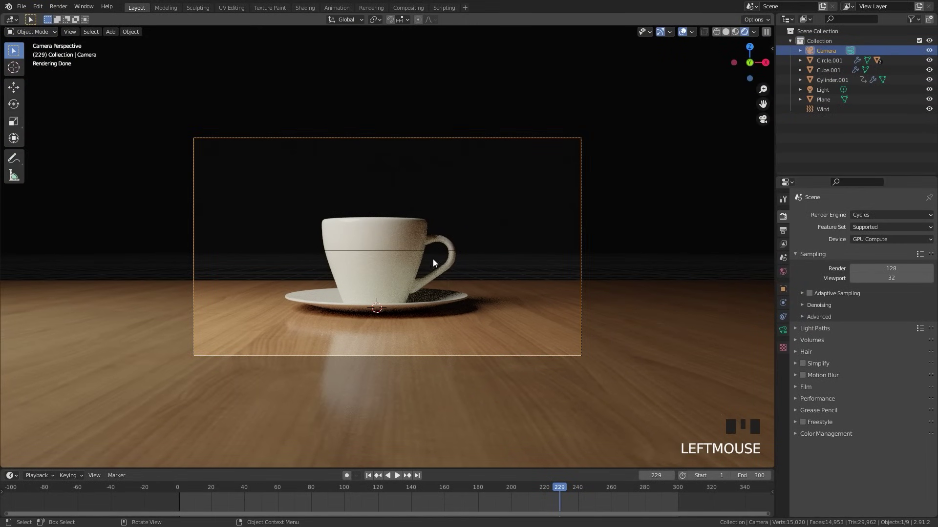
key(g)
click(470, 217)
key(g)
key(g)
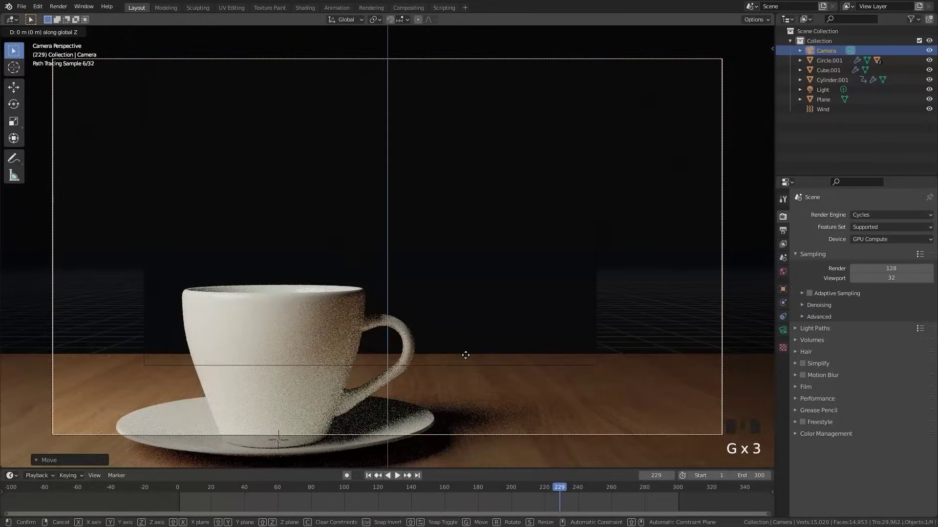
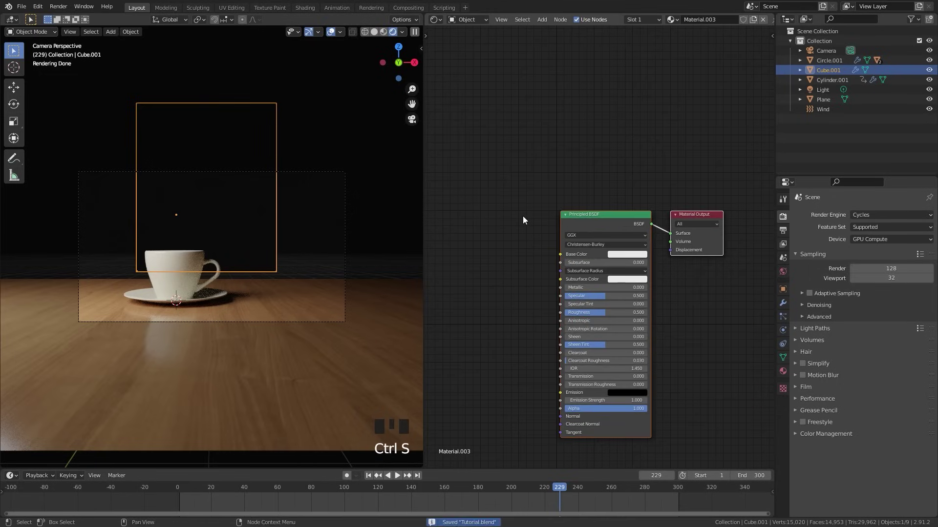
- Delete the Principled BSDF node from the smoke domain's material
scroll(525, 216, up, 1)
click(617, 211)
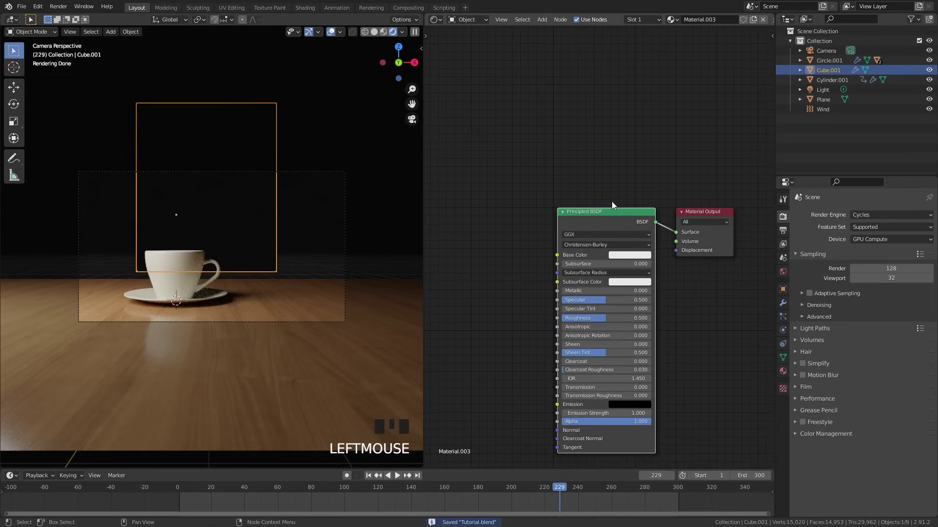
click(586, 219)
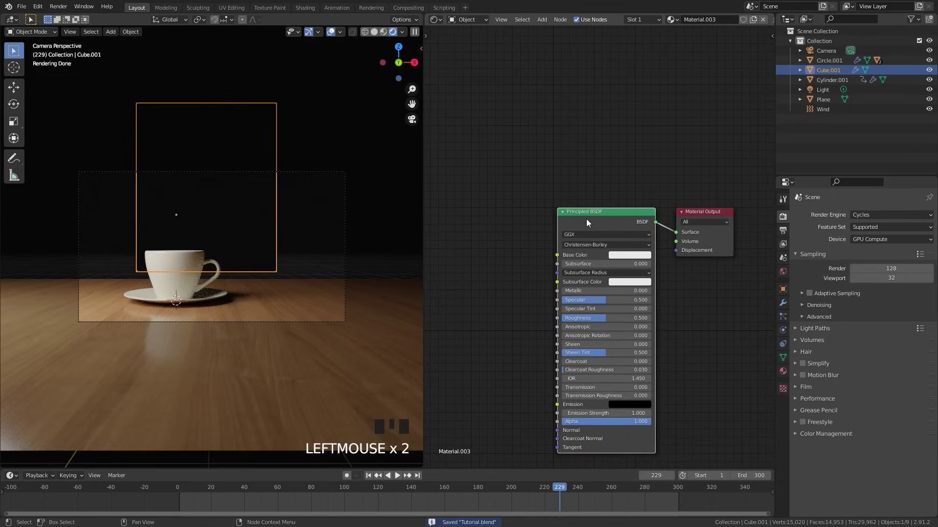
key(x)
- Add an Emission shader and connect it to the Material Output's Volume input
scroll(556, 226, up, 2)
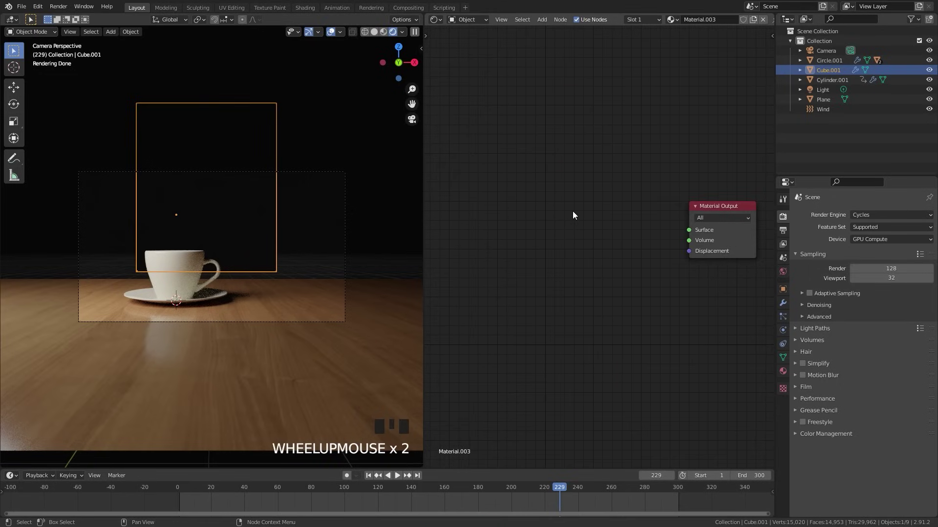
key(shift+a)
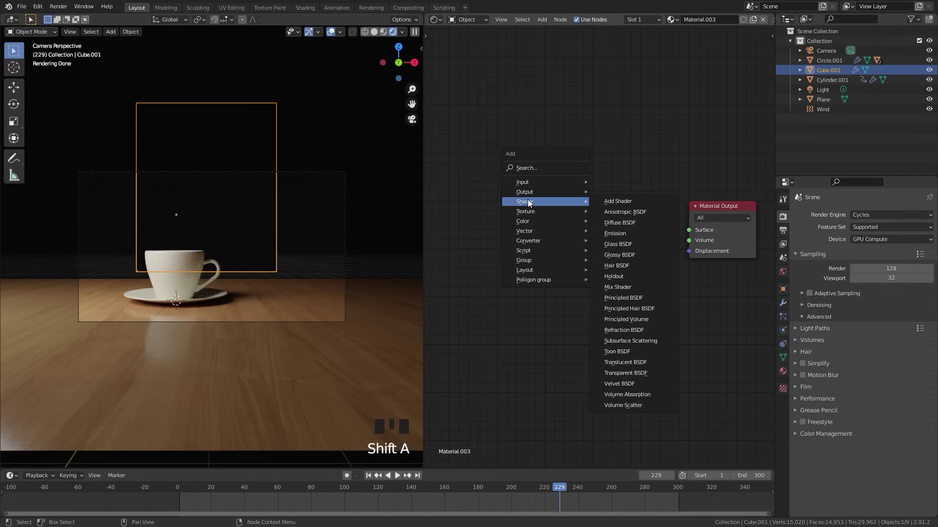
click(600, 233)
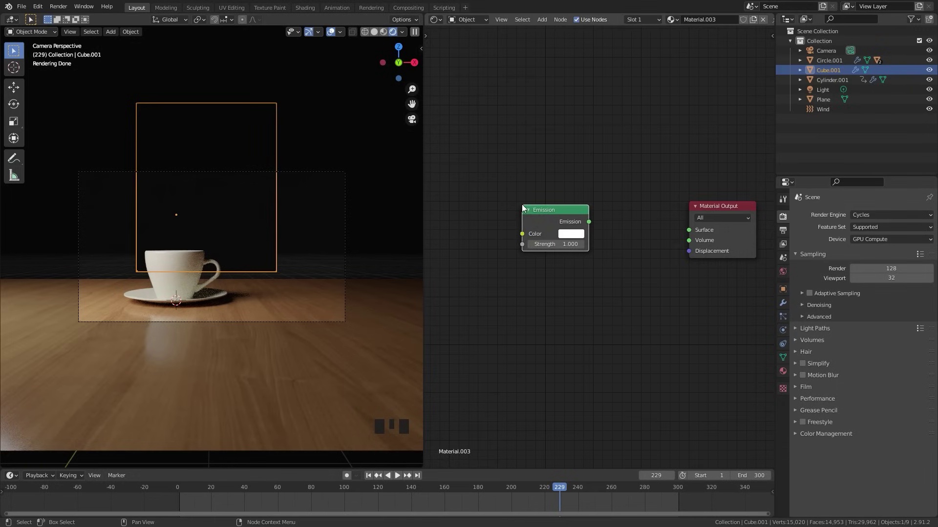
click(592, 217)
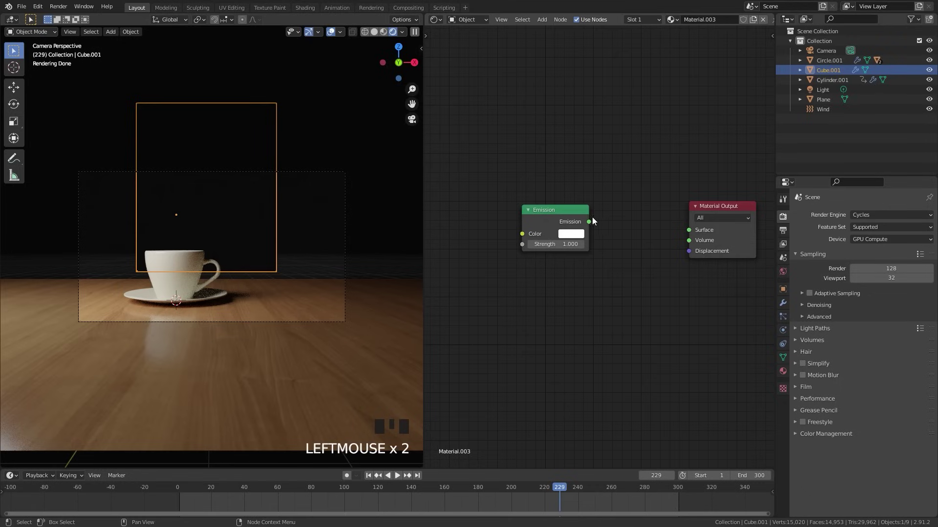
drag(589, 222, 690, 241)
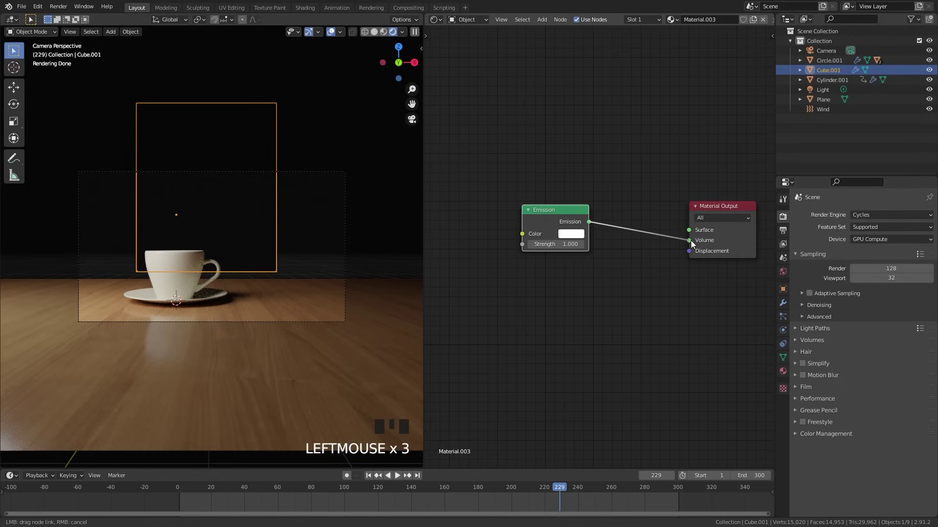
- Add a Volume Info node and connect its Density output to the Emission shader's Strength
scroll(458, 226, down, 1)
middle_drag(457, 227, 576, 237)
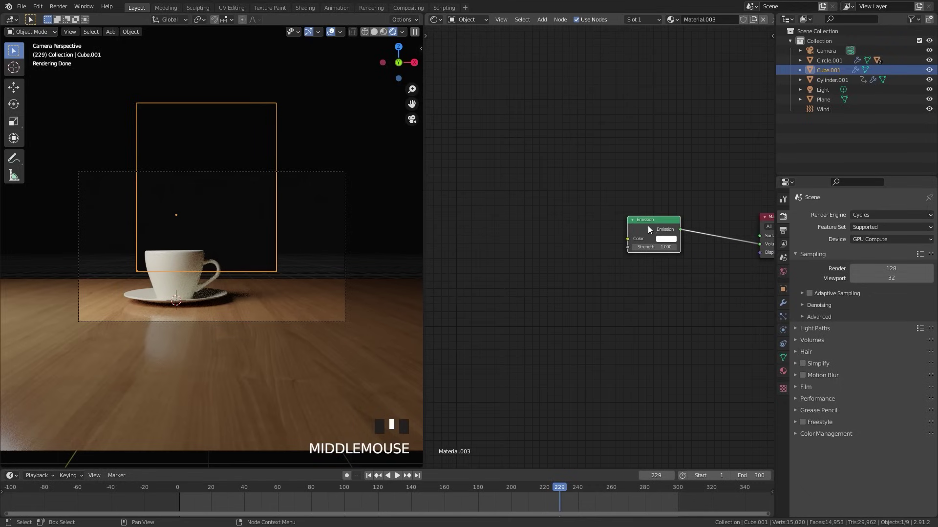
key(shift+a)
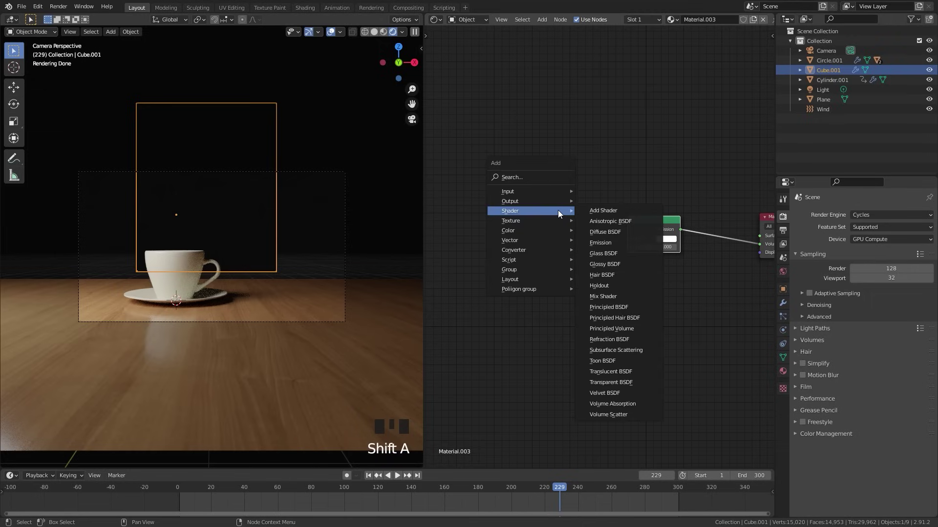
mouse_move(543, 190)
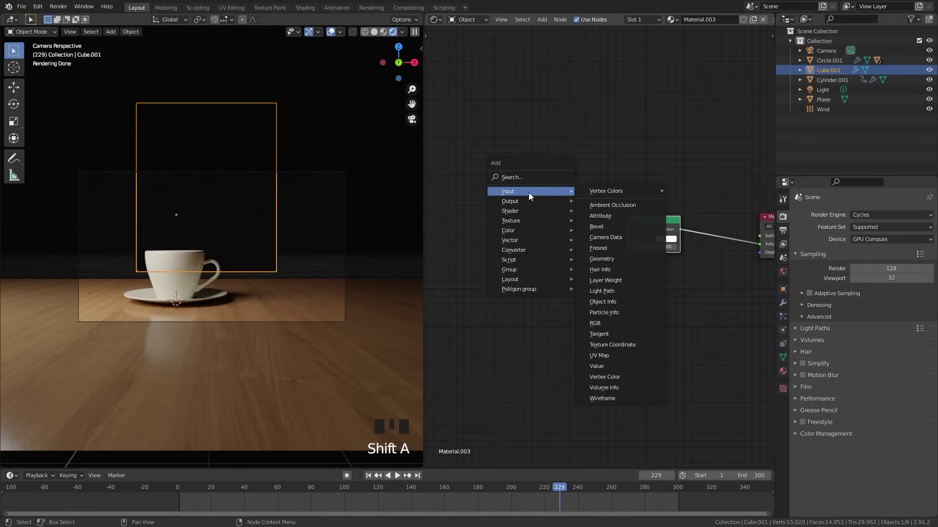
click(609, 387)
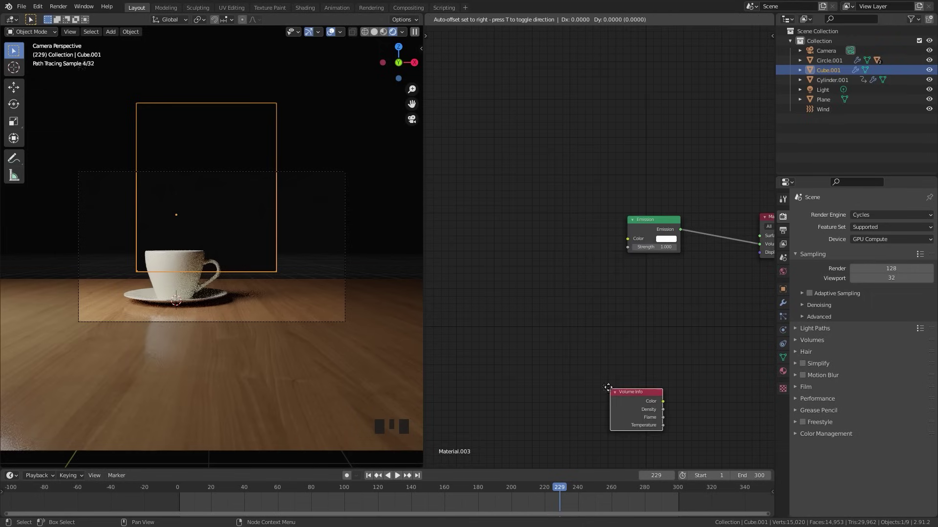
click(440, 204)
drag(495, 226, 627, 247)
click(651, 218)
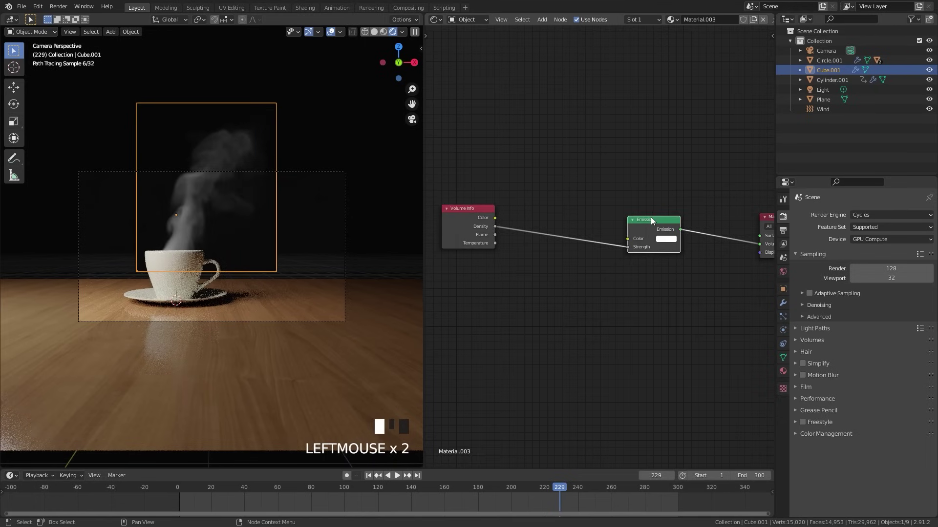
scroll(245, 221, up, 3)
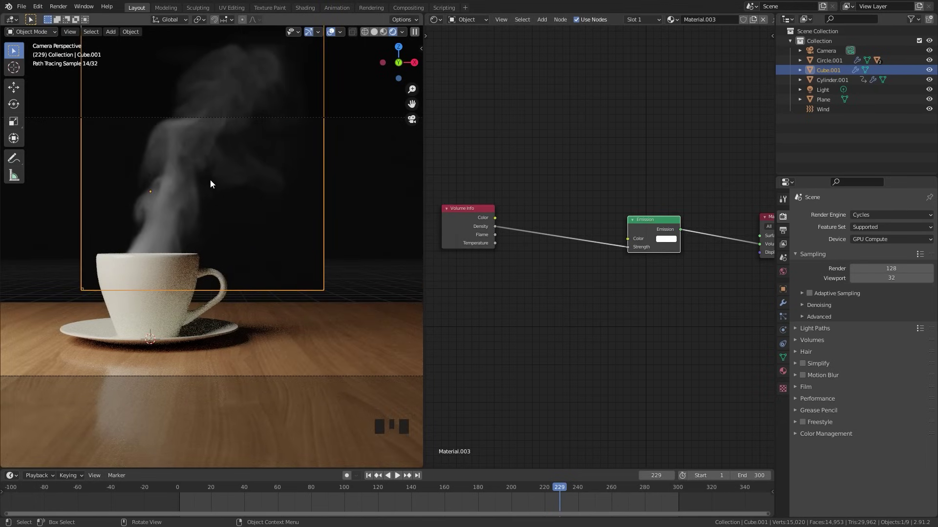
scroll(480, 214, up, 2)
- Move the Volume Info node aside and insert a Math node on its Density link to the Emission Strength
click(489, 222)
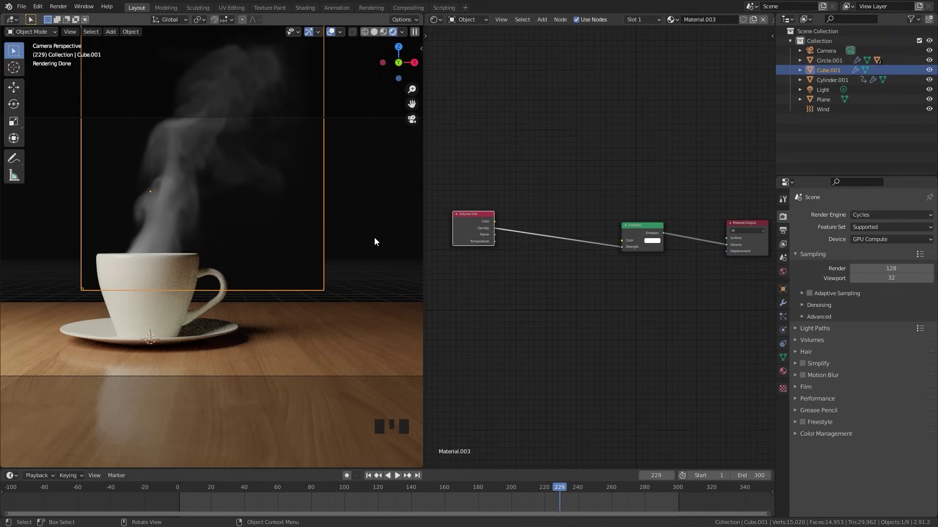
scroll(477, 211, up, 3)
middle_drag(523, 209, 588, 198)
drag(510, 207, 492, 204)
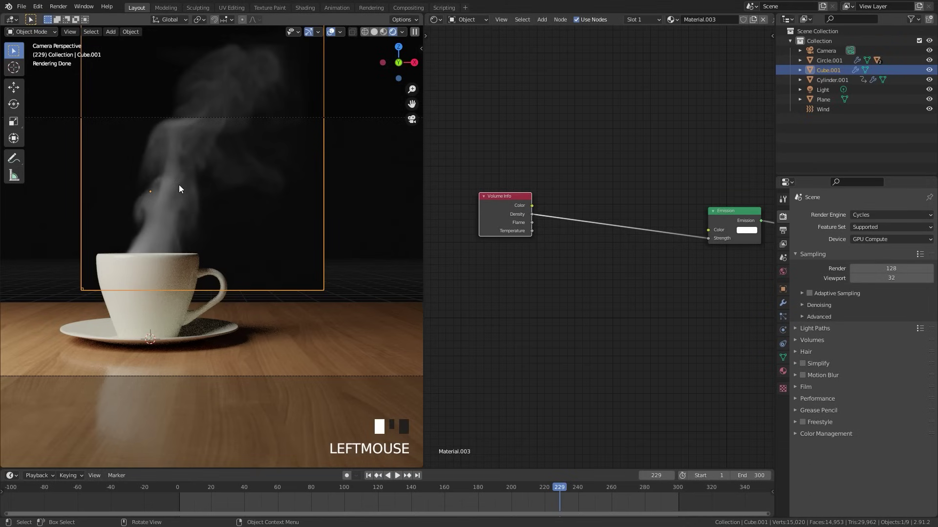
key(shift+a)
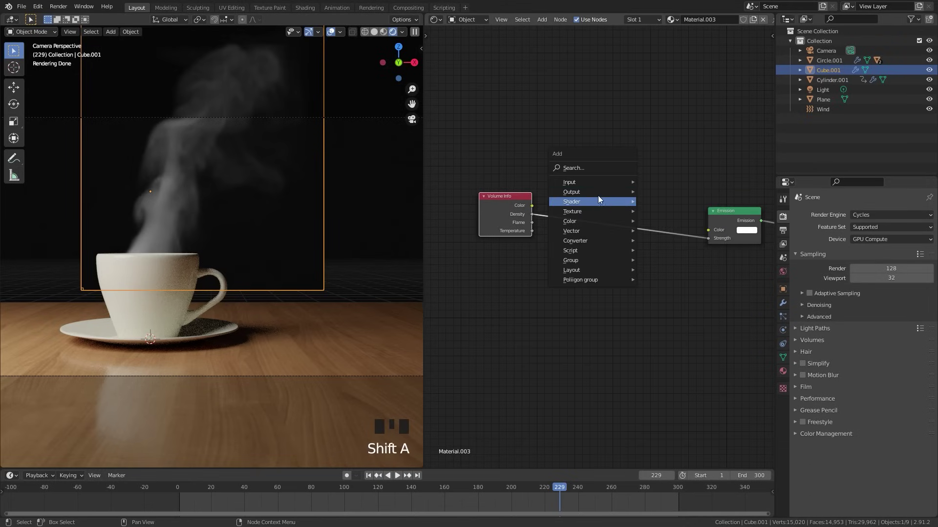
mouse_move(579, 242)
click(657, 316)
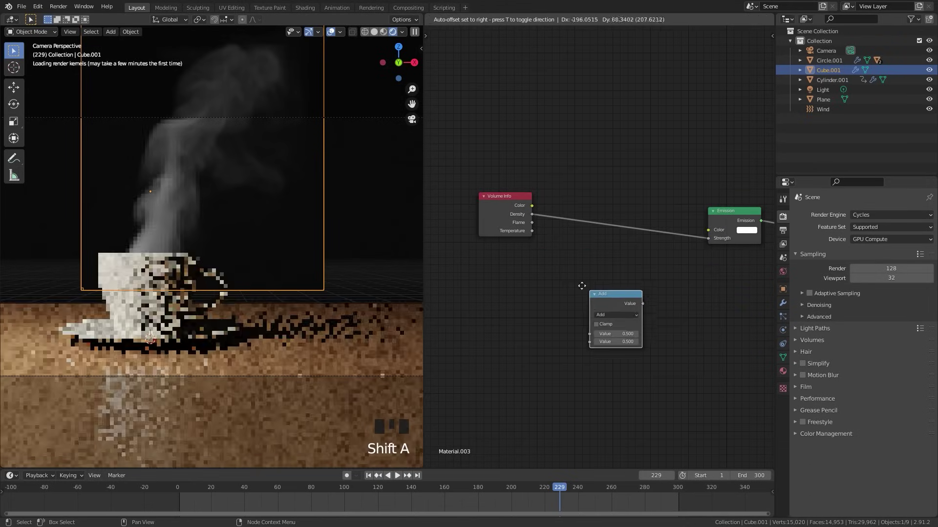
click(586, 187)
- Add a Light Path node, feed Is Camera Ray into the Math node's second value, and set the operation to Multiply
key(shift+a)
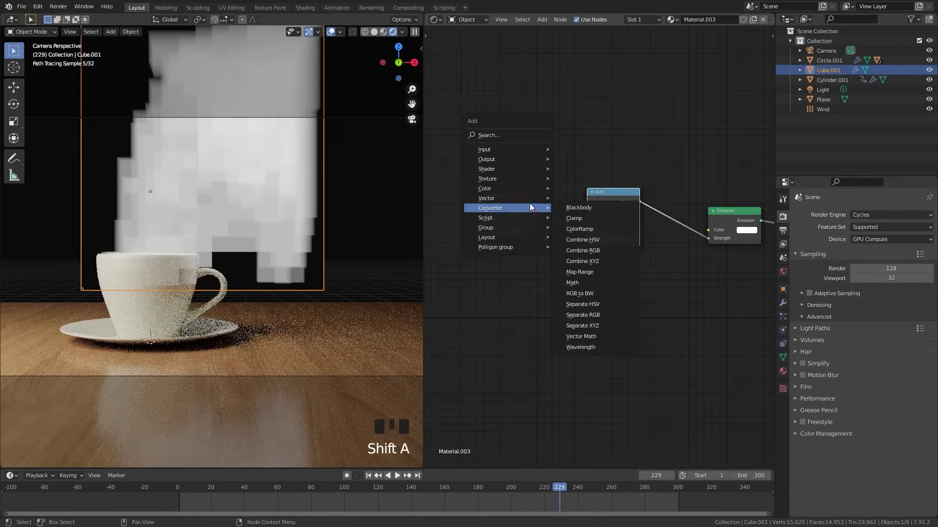
mouse_move(502, 154)
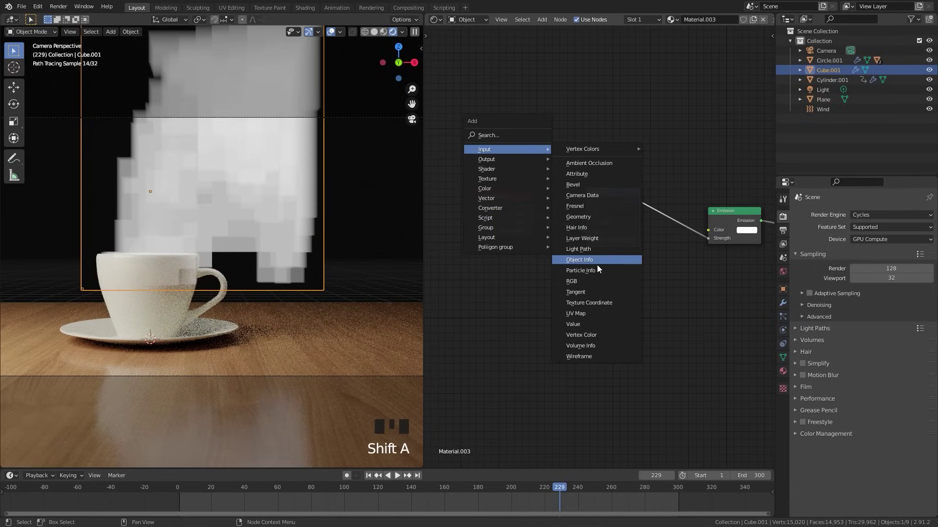
click(583, 248)
click(500, 273)
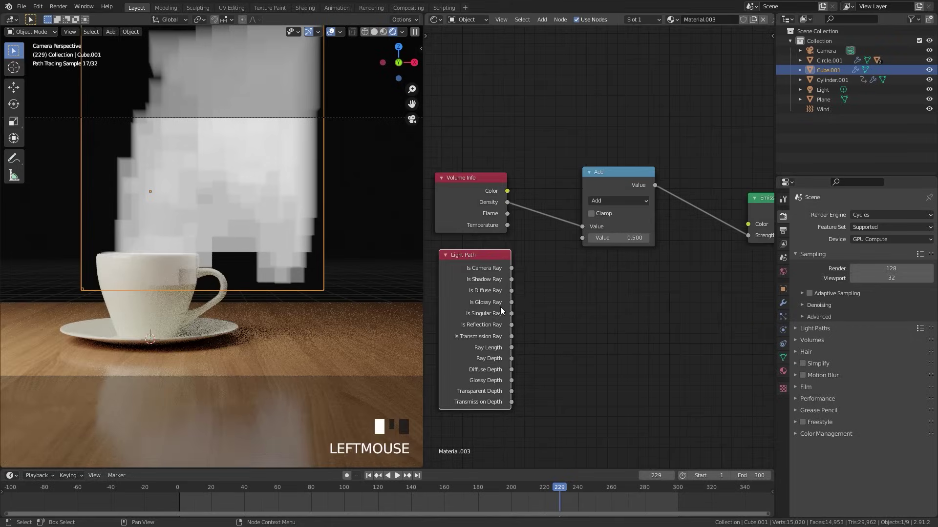
drag(511, 268, 582, 239)
click(605, 200)
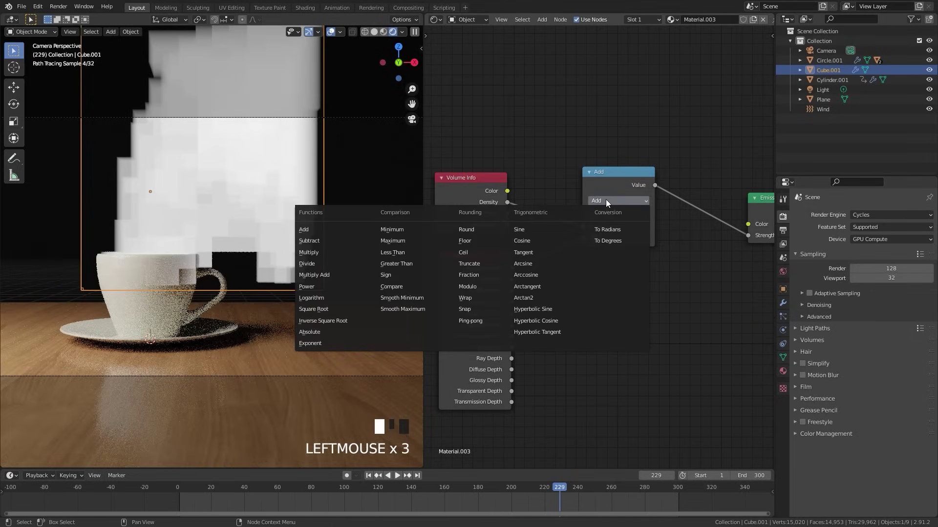
click(318, 251)
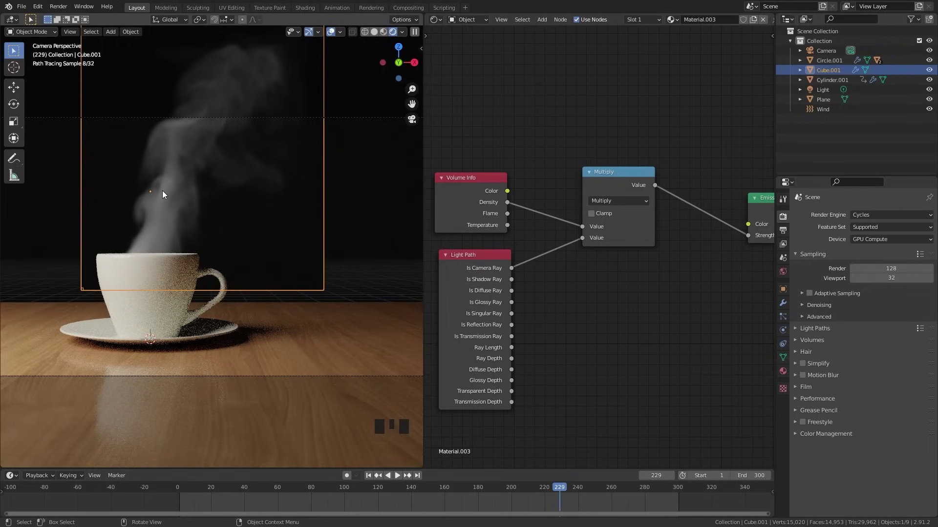
- Duplicate the Multiply node and insert the copy on the link between the first Multiply node and the Emission Strength
middle_drag(137, 238, 238, 257)
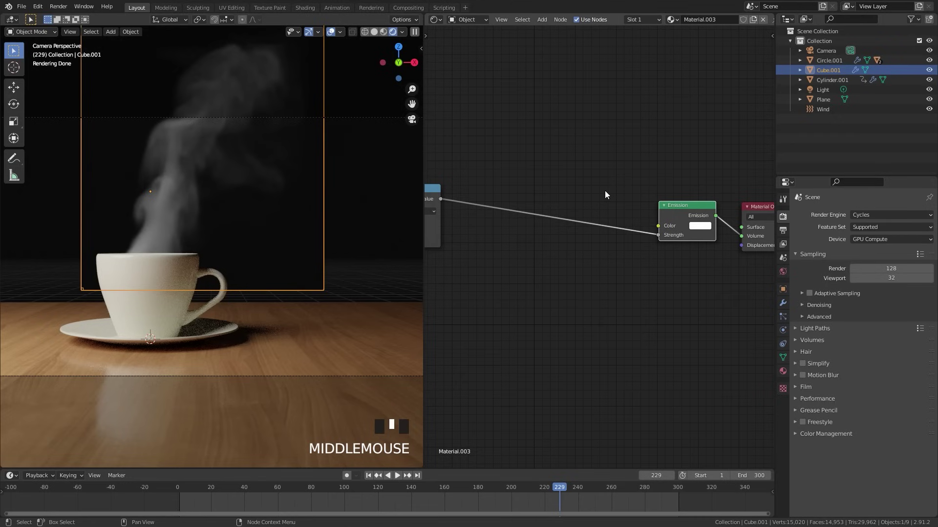
key(shift+a)
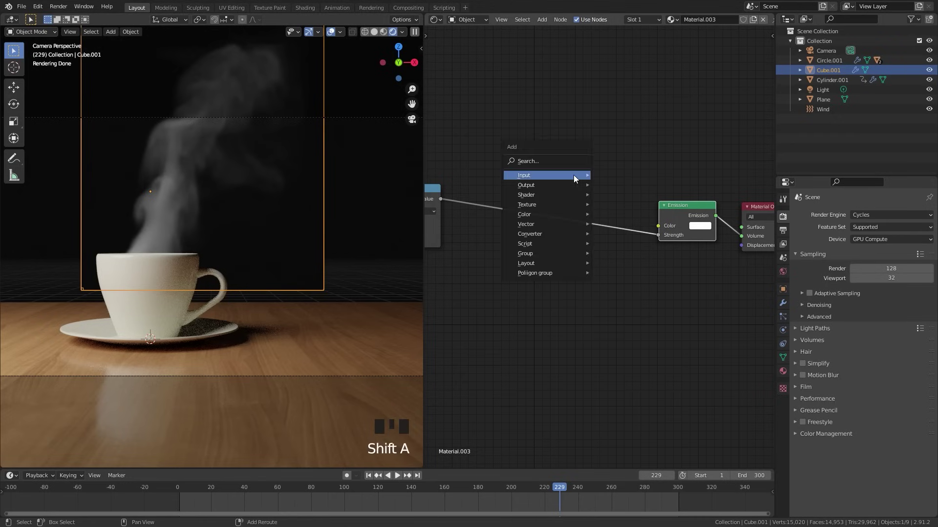
middle_drag(573, 175, 535, 183)
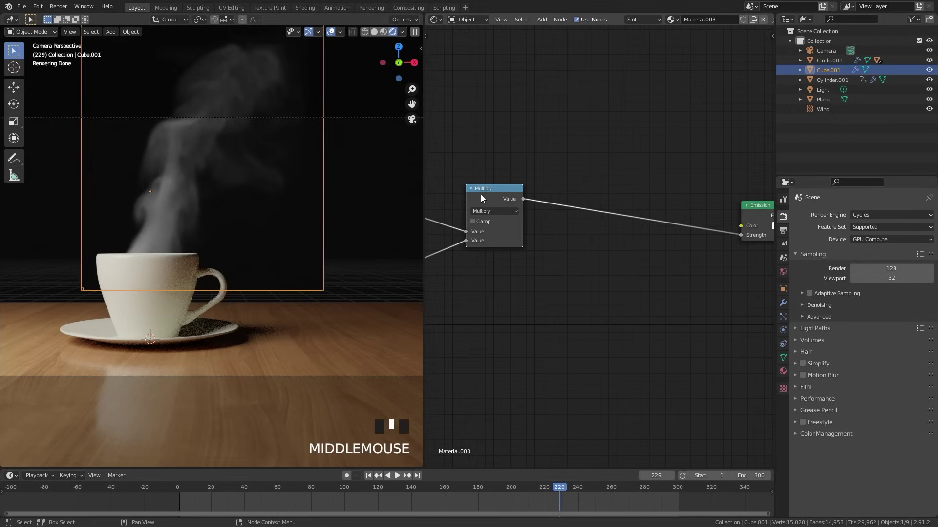
key(shift+d)
click(571, 187)
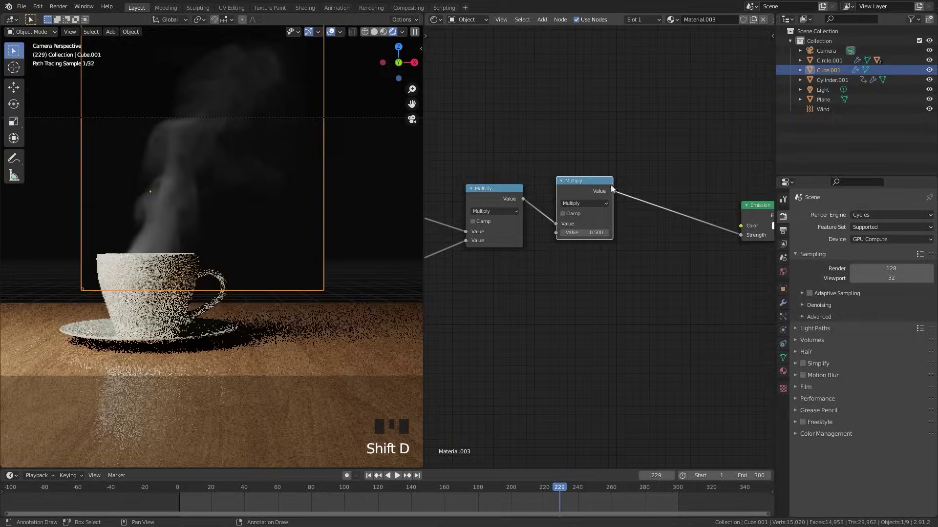
- Set the duplicated Multiply node's second value to 7.4 and save the file
middle_drag(612, 188, 519, 195)
scroll(464, 226, up, 3)
scroll(537, 247, up, 2)
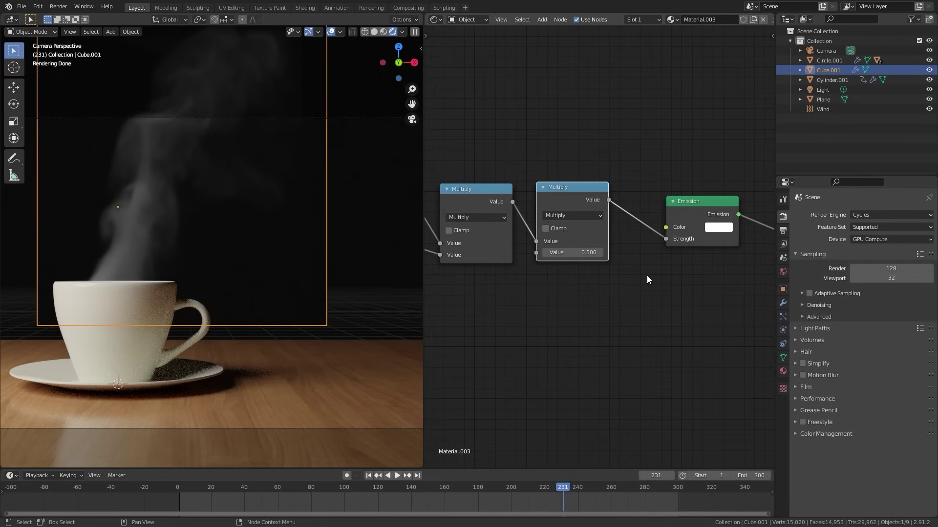
scroll(278, 198, down, 1)
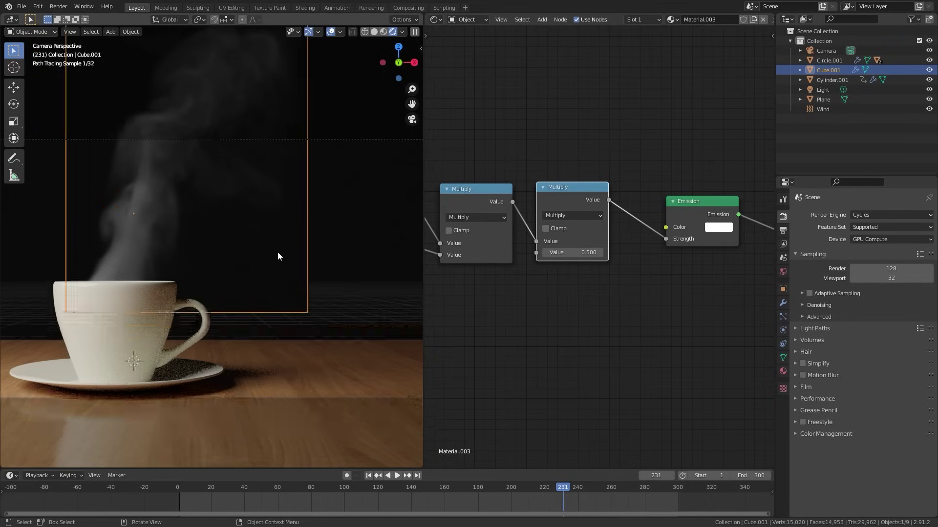
scroll(607, 252, up, 2)
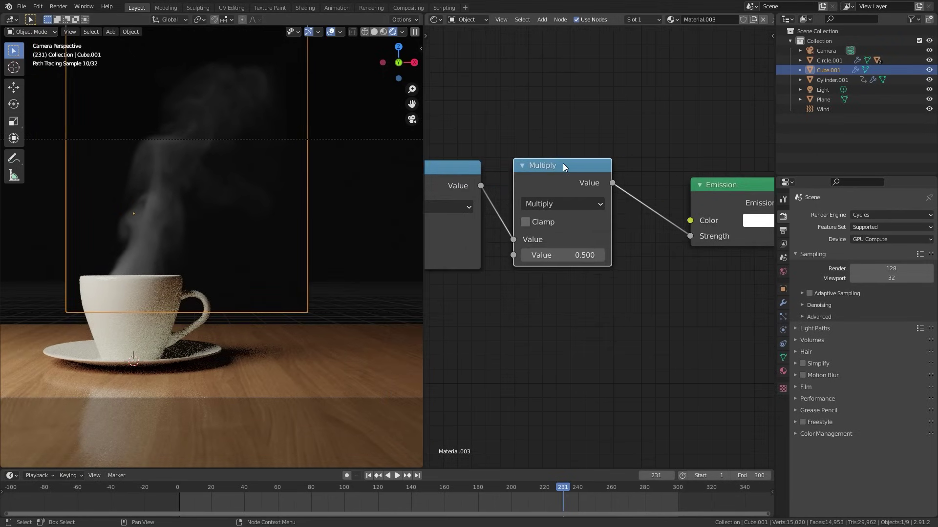
drag(566, 167, 565, 167)
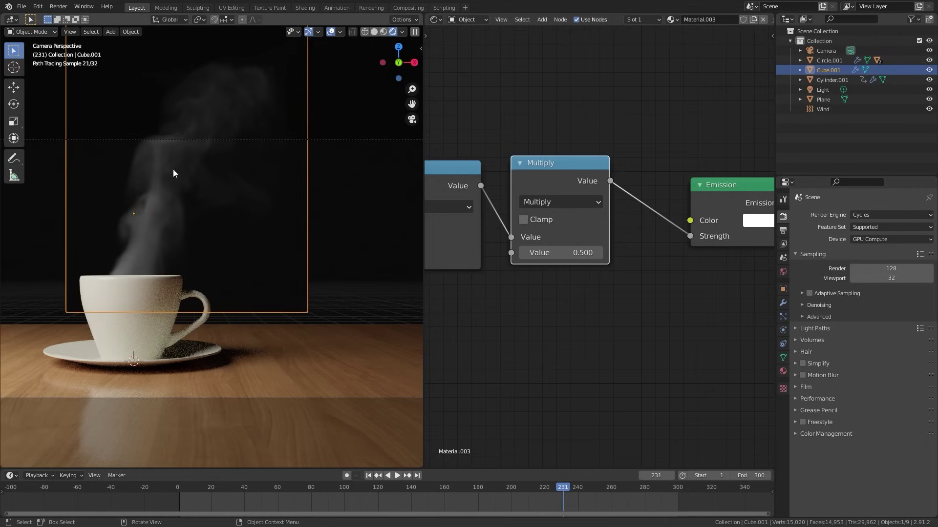
click(562, 253)
text(7.4)
key(Return)
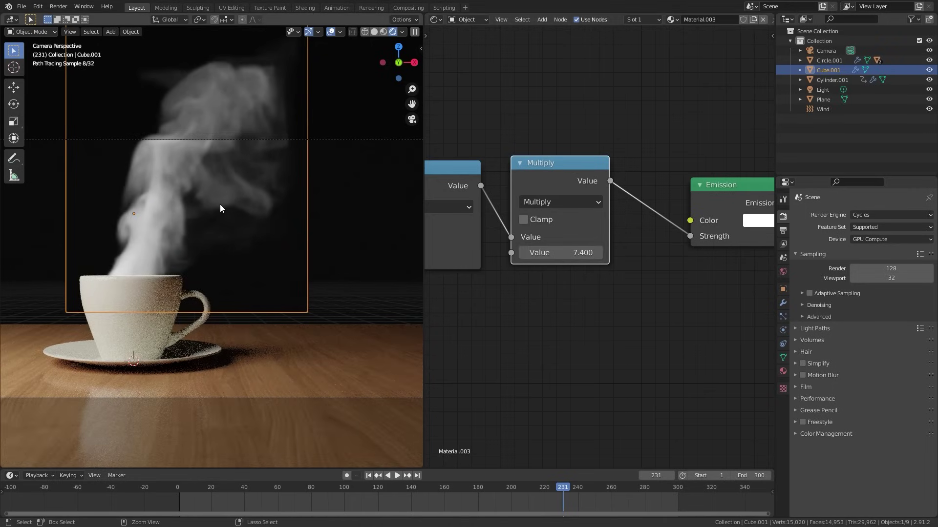
key(ctrl+s)
- Lower the second Multiply node's value to 4
click(581, 253)
text(4)
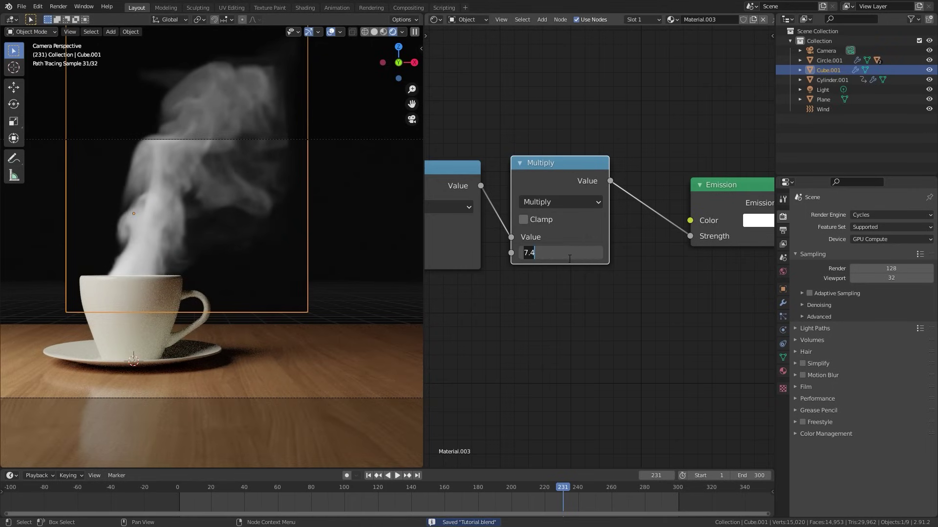
key(Return)
- Add a ColorRamp node and insert it between the second Multiply node and the Emission Strength
scroll(570, 267, down, 3)
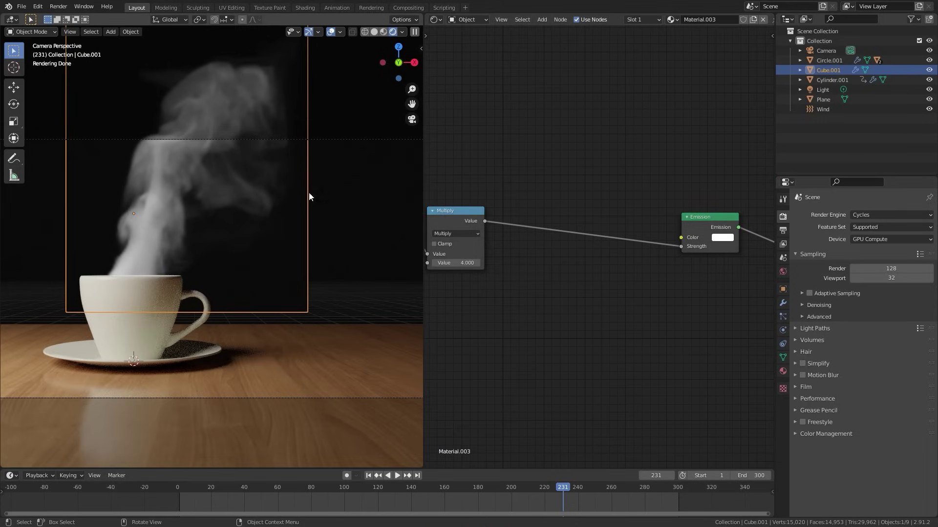
key(shift+a)
mouse_move(548, 202)
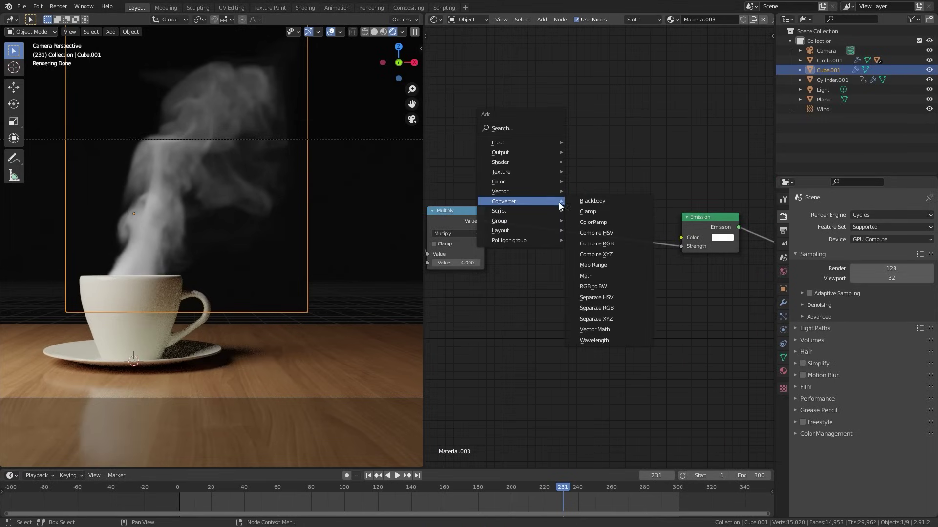
click(588, 225)
click(521, 182)
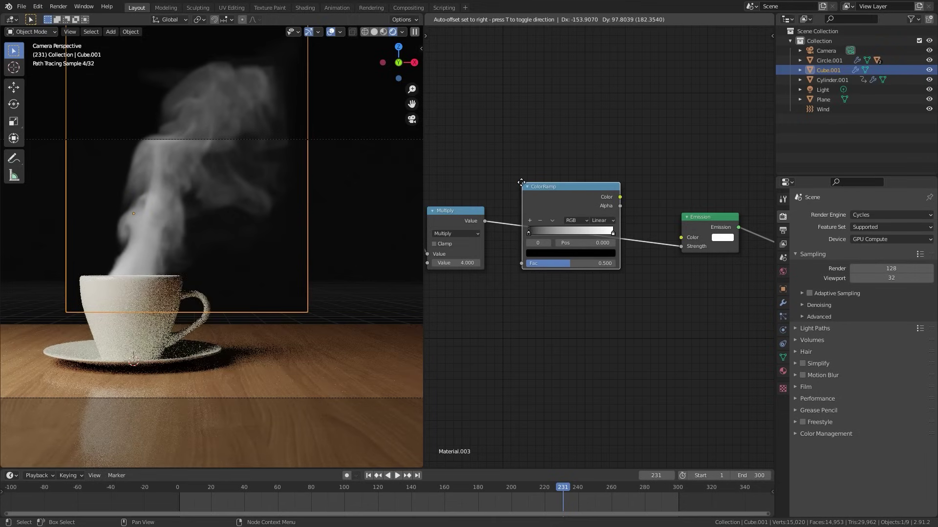
- Move the ColorRamp's black stop to about position 0.182
scroll(556, 220, up, 2)
scroll(555, 224, up, 1)
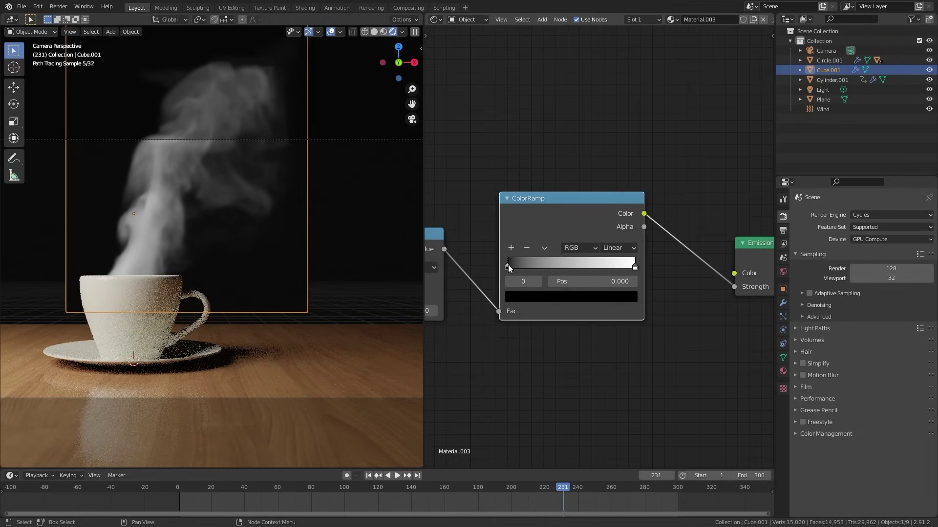
drag(511, 266, 531, 267)
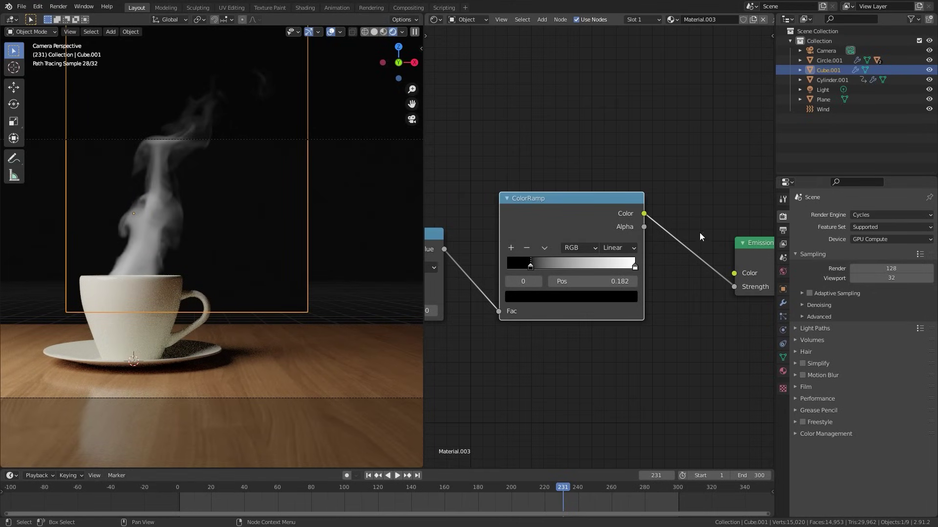
- Add a middle stop to the ColorRamp, then color the end stop black and the middle stop white
click(511, 248)
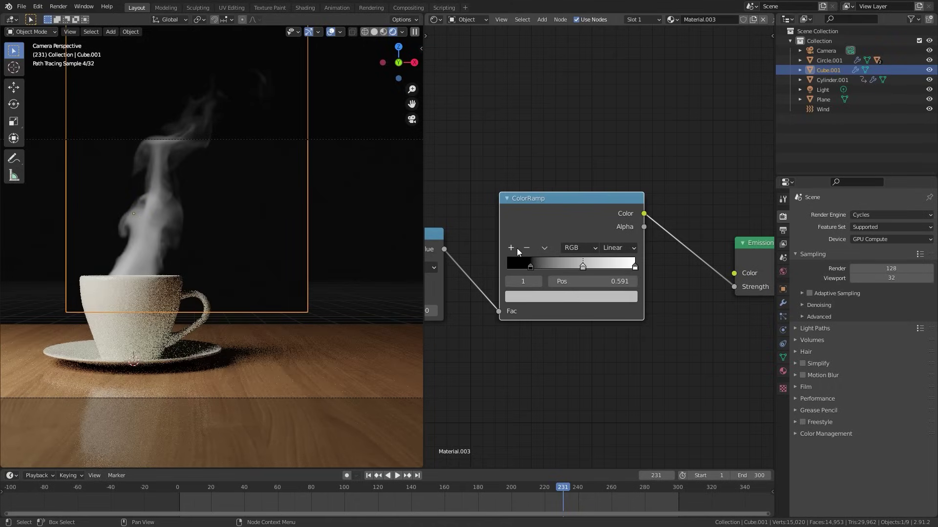
click(635, 268)
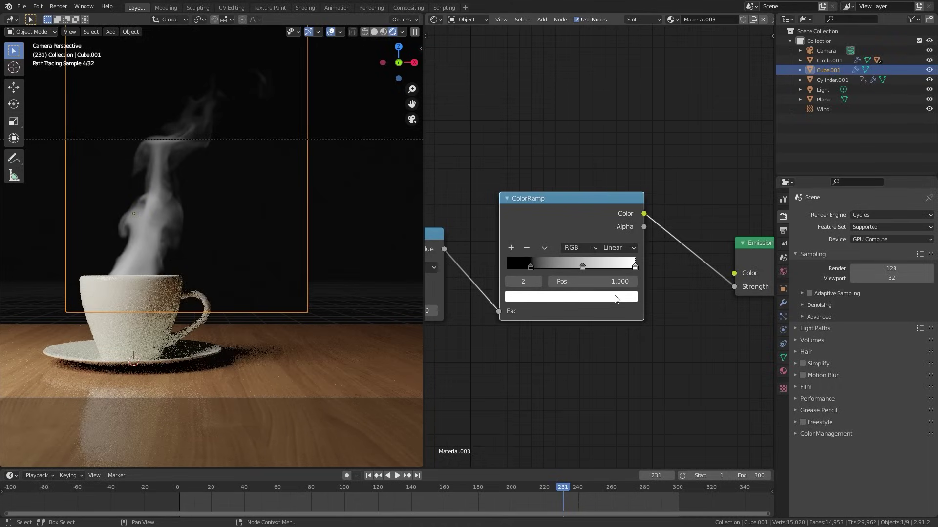
click(628, 295)
drag(619, 194, 614, 212)
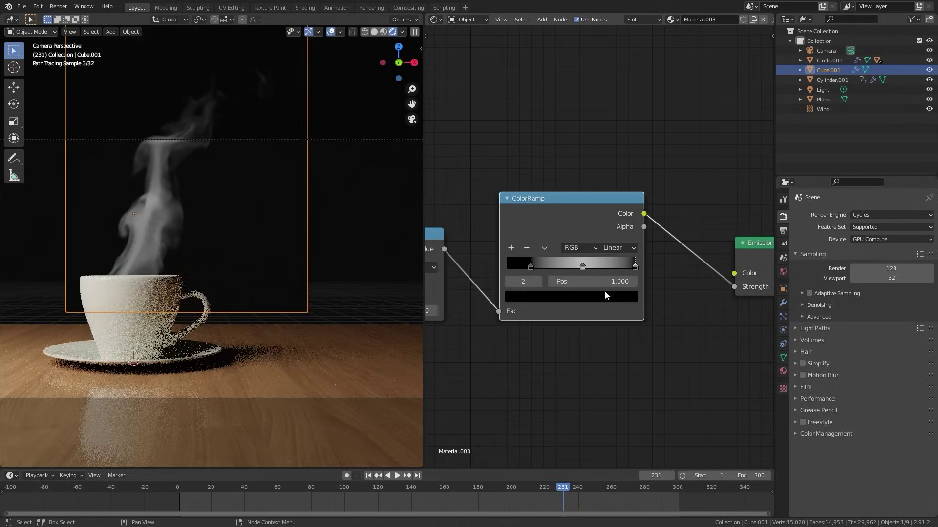
click(582, 266)
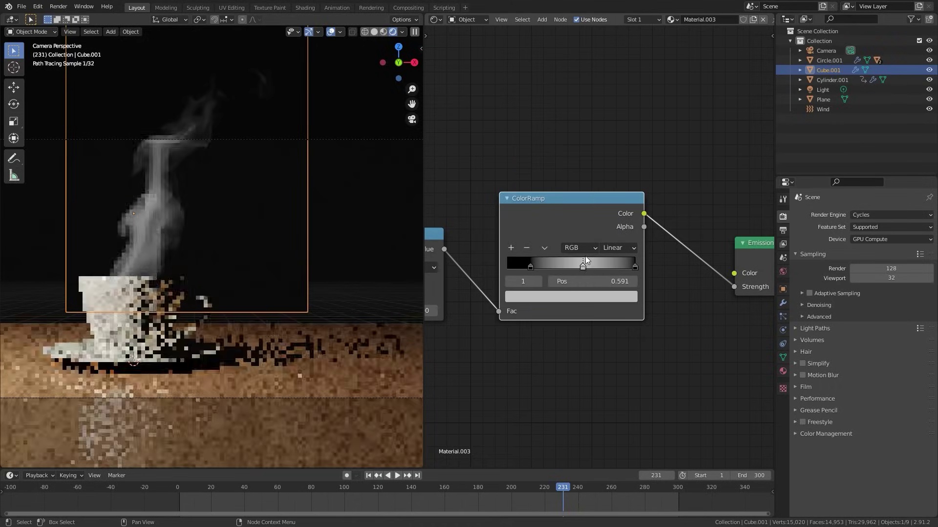
click(593, 296)
drag(609, 164, 611, 123)
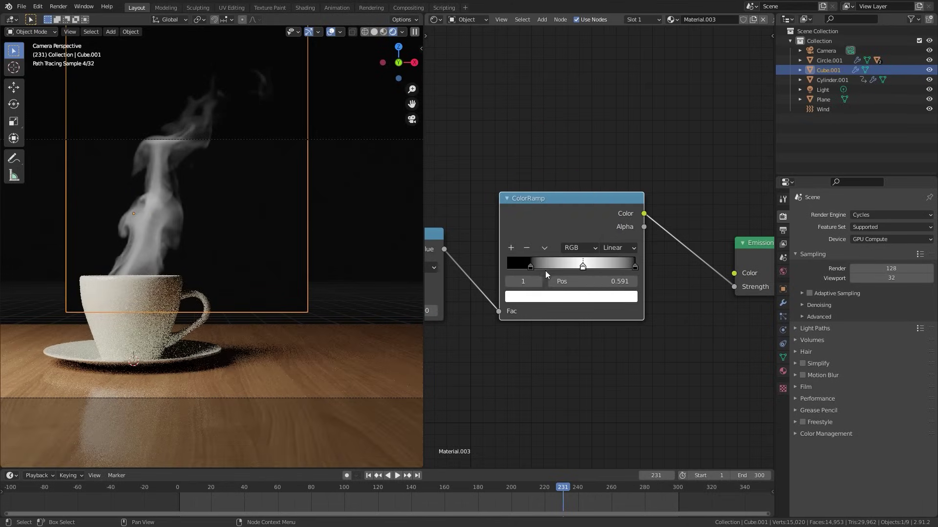
- Shift the ColorRamp's first black stop closer to the middle and move the white stop to about position 0.414
drag(531, 266, 559, 265)
click(582, 266)
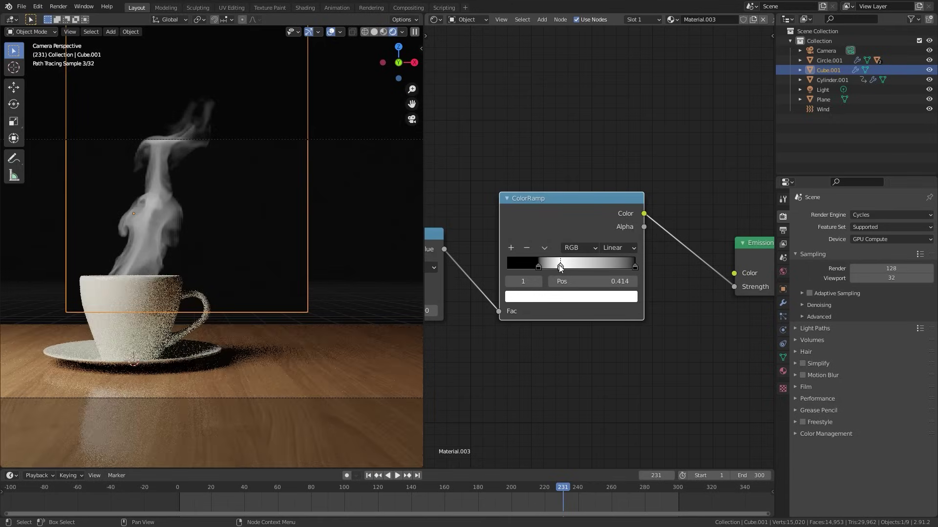
scroll(151, 219, up, 2)
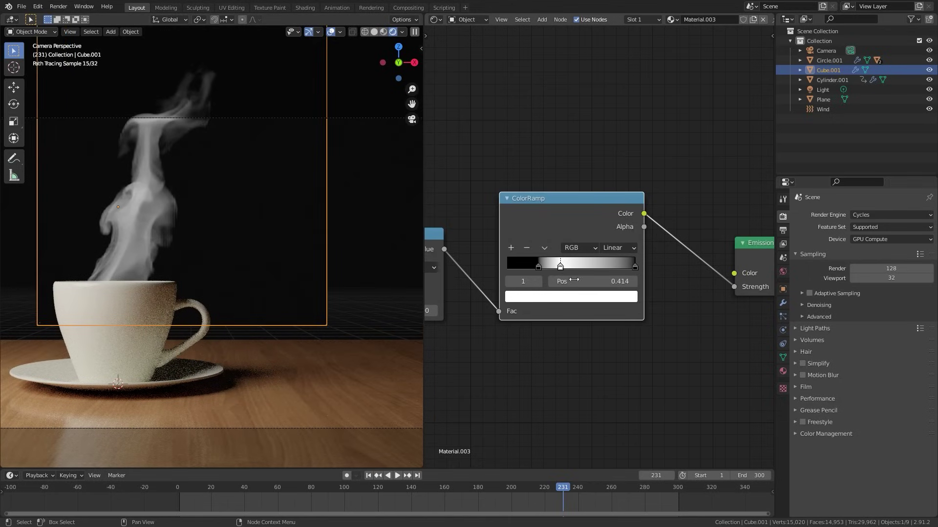
- Darken the Emission color to a grey with an HSV value of about 0.43
middle_drag(761, 264, 545, 250)
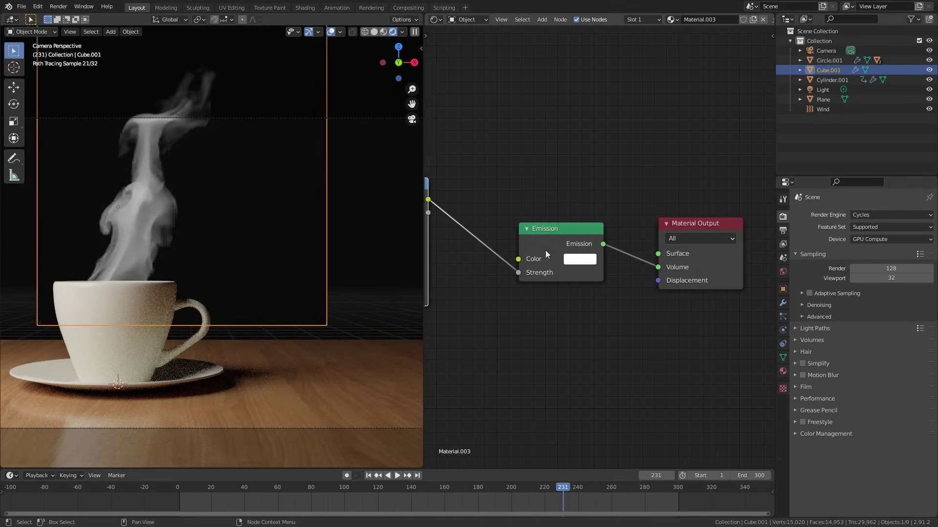
click(580, 259)
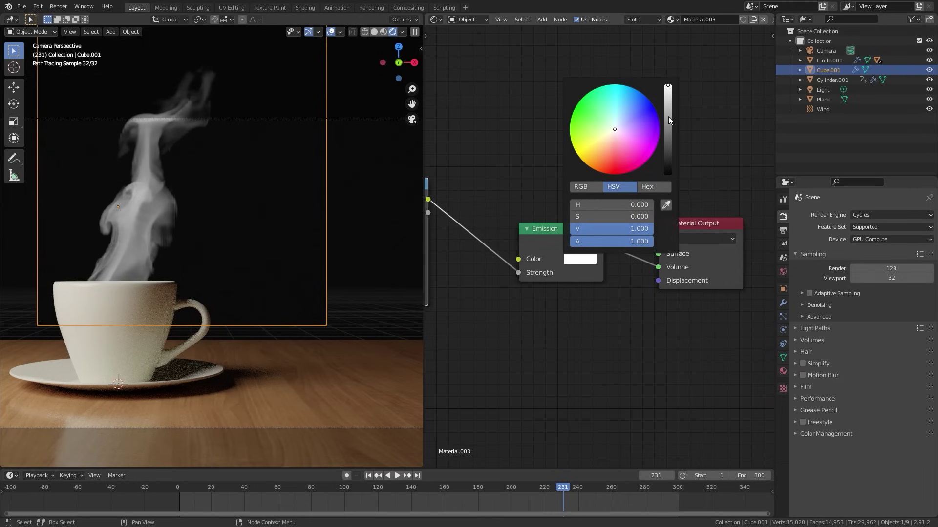
mouse_move(668, 116)
mouse_down()
mouse_move(668, 156)
mouse_move(668, 88)
mouse_move(667, 130)
mouse_up()
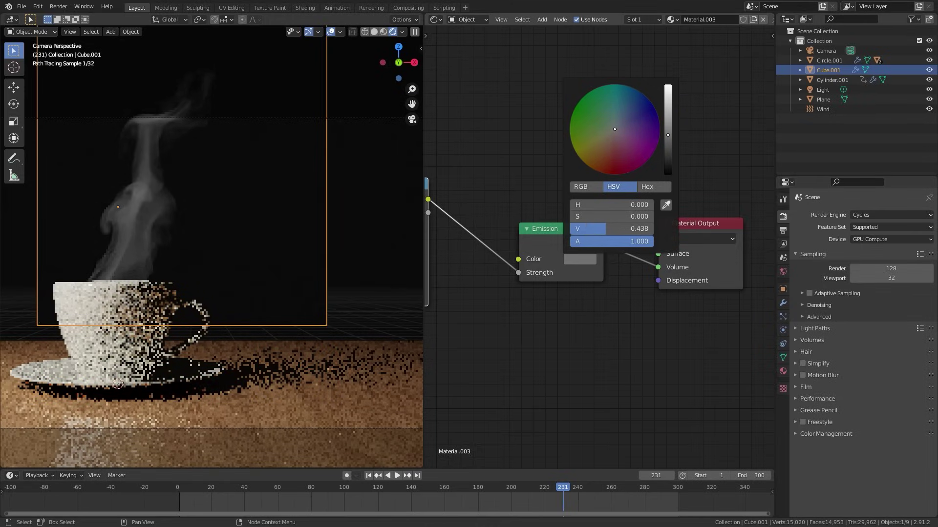
- Raise the second Multiply node's value to 10
scroll(527, 317, down, 1)
ctrl+scroll(488, 283, left, 5)
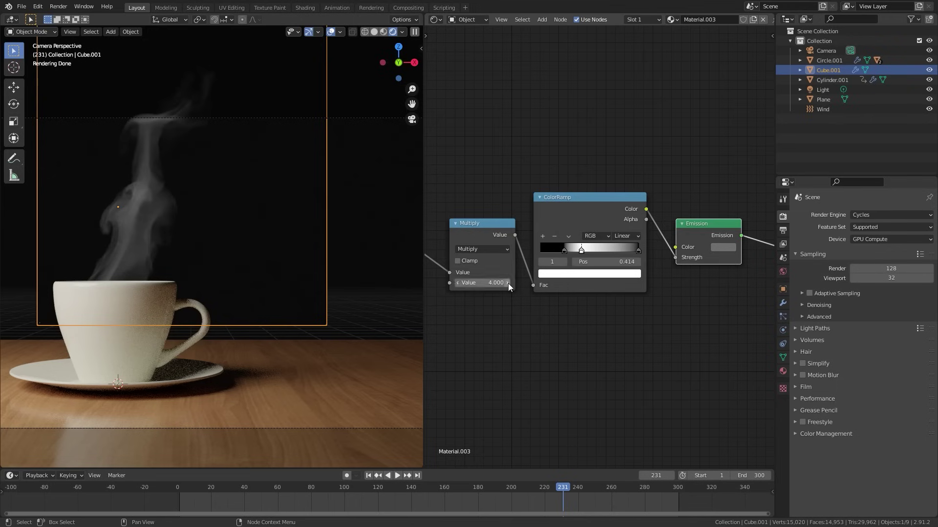
scroll(484, 307, up, 2)
middle_drag(483, 307, 535, 287)
scroll(610, 231, down, 1)
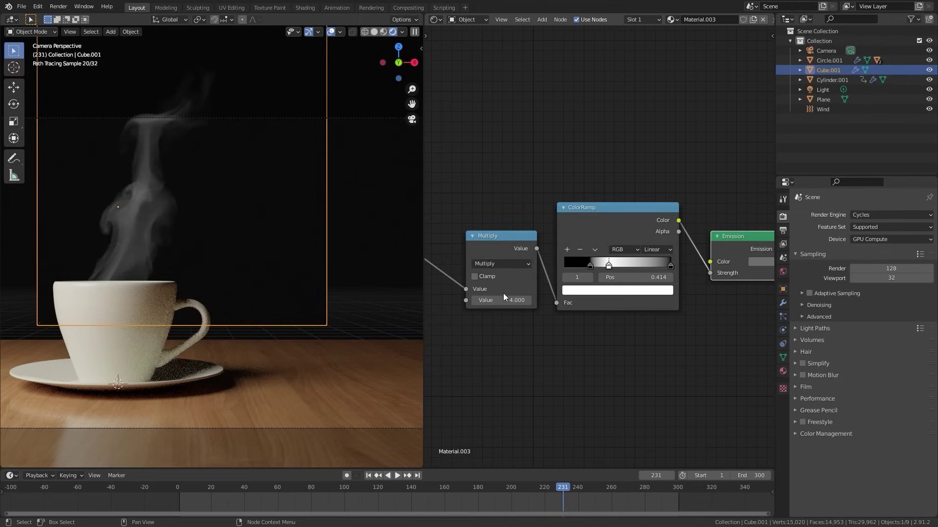
scroll(503, 294, up, 1)
drag(494, 302, 517, 301)
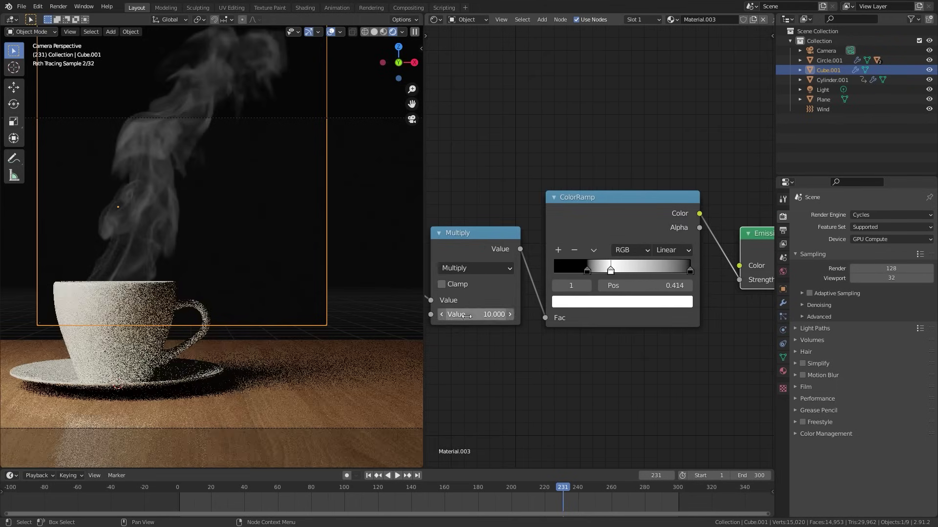
- Move the ColorRamp's first black stop to about 0.42 and its white stop to about 0.56
scroll(614, 273, up, 1)
drag(613, 273, 651, 275)
drag(584, 275, 615, 276)
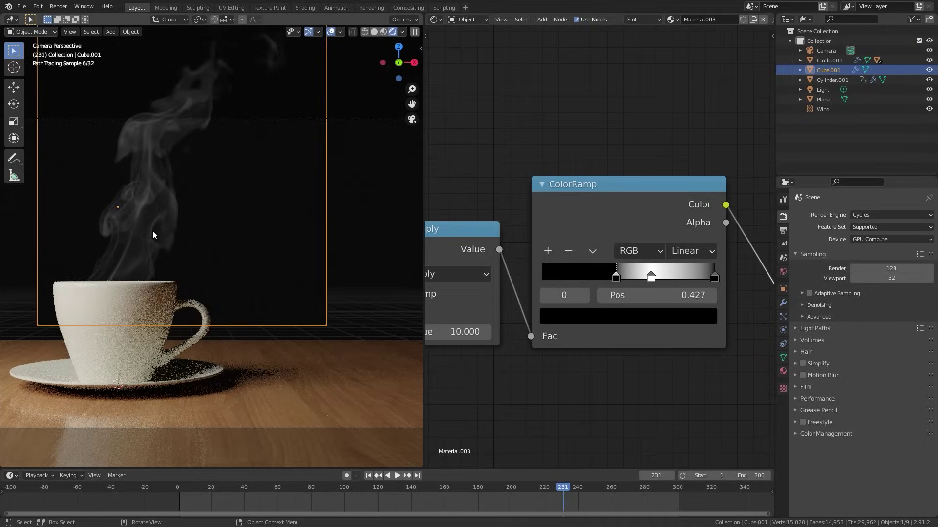
middle_drag(450, 325, 517, 320)
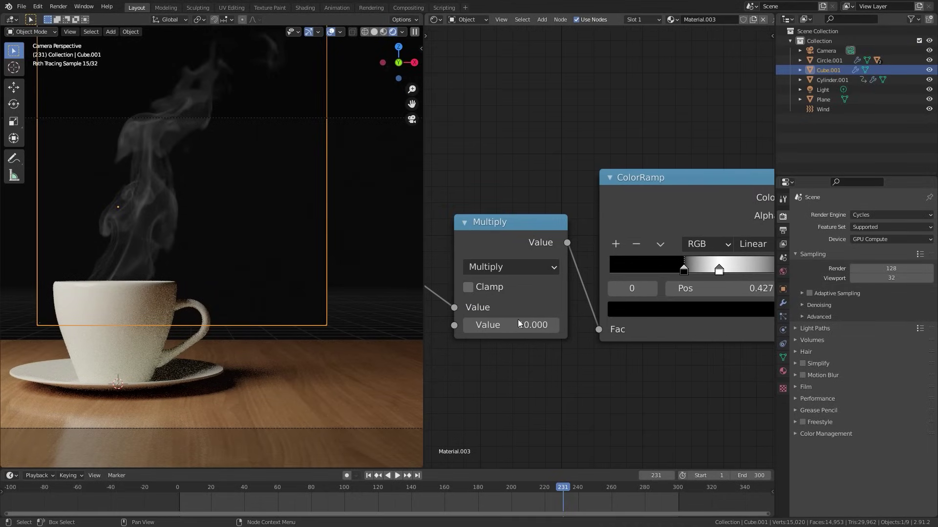
middle_drag(650, 277, 572, 286)
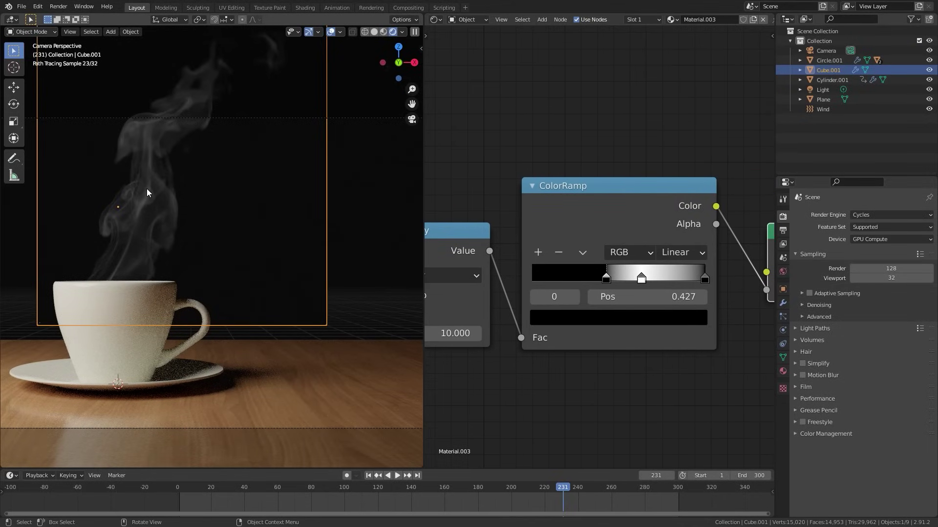
drag(642, 278, 631, 278)
scroll(631, 278, down, 2)
- Darken the Emission color slightly further and shift the second Multiply node a little away from the ColorRamp
middle_drag(672, 284, 504, 284)
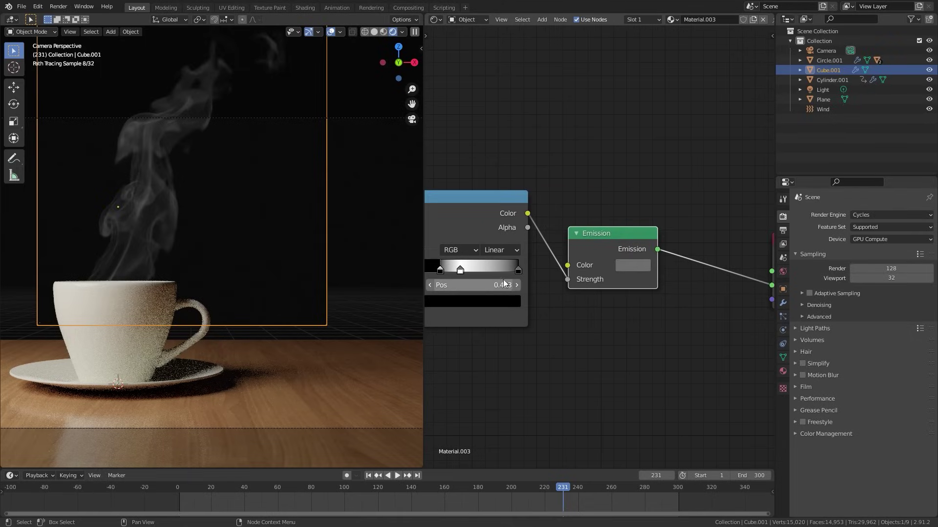
click(632, 265)
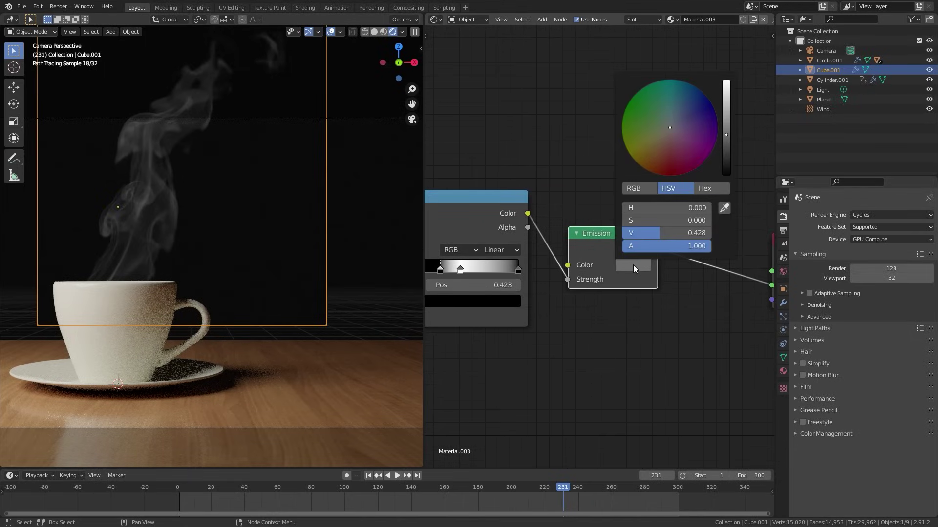
click(723, 140)
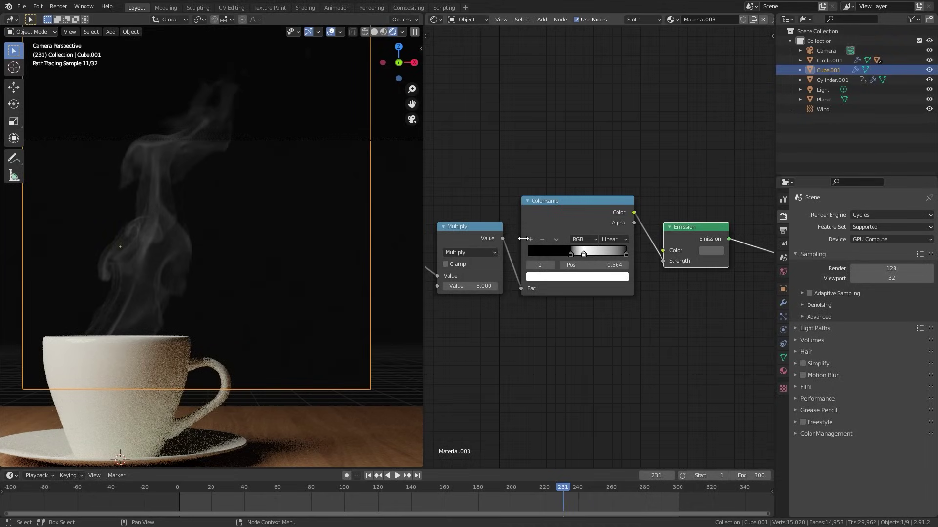
drag(474, 233, 471, 232)
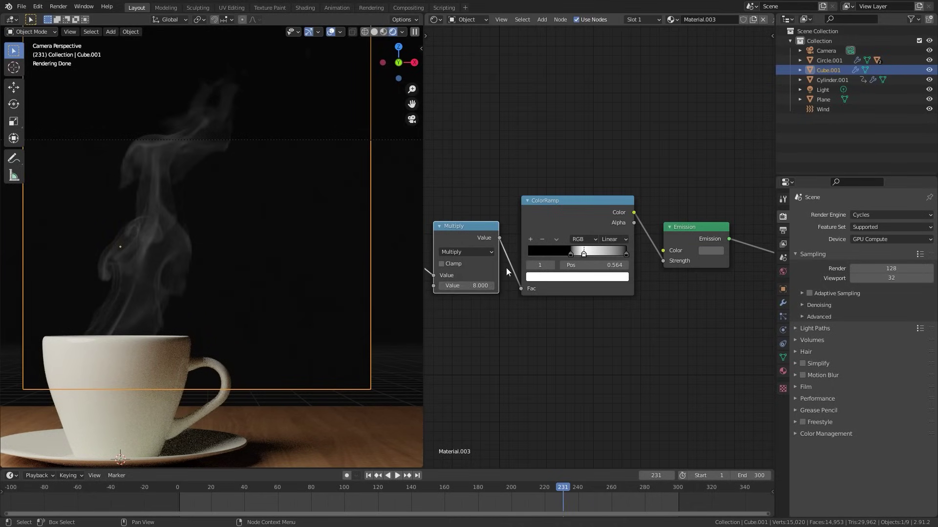
- Open the Emission node's Color for editing
scroll(560, 224, up, 3)
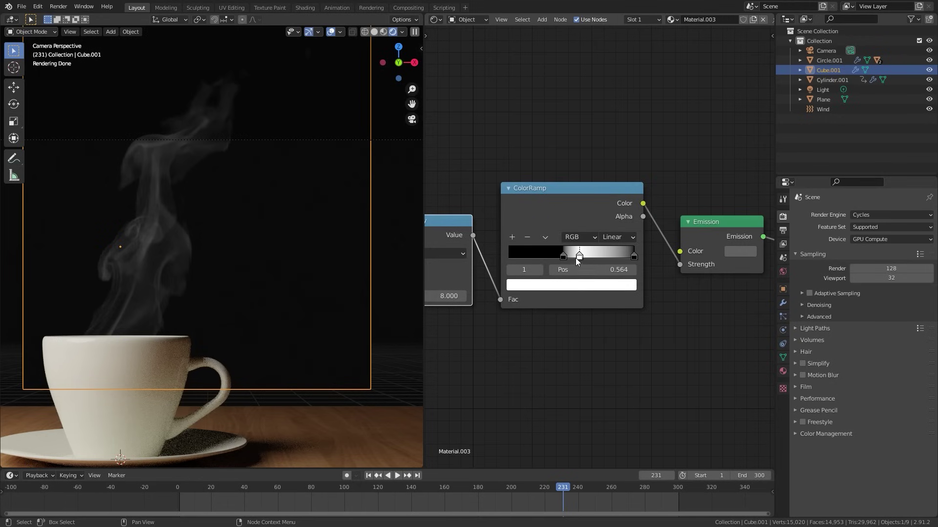
middle_drag(579, 258, 434, 264)
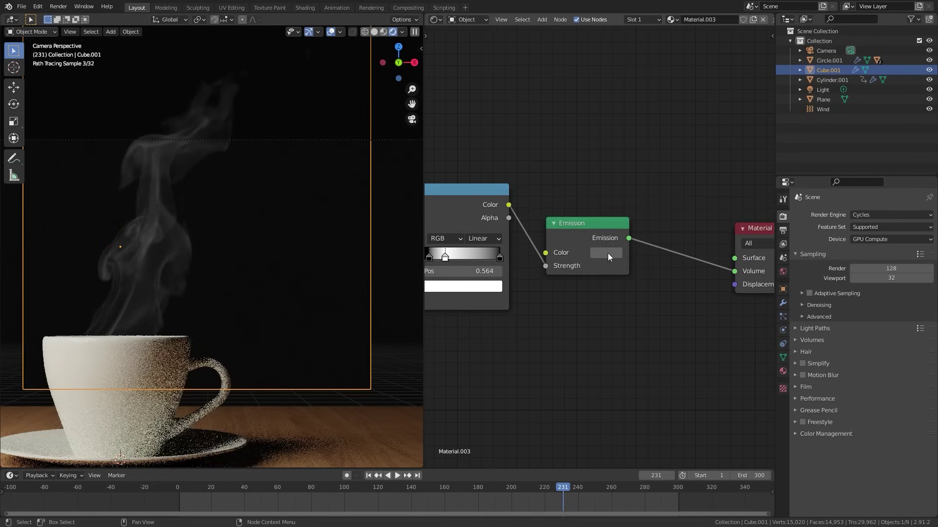
click(607, 253)
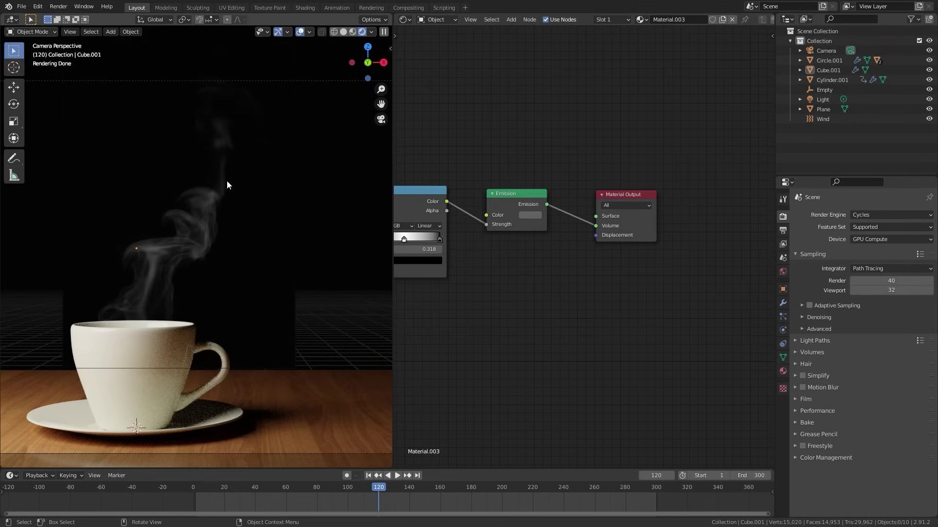
- Lighten the Emission color to a mid grey and move the Emission node up above the ColorRamp's level
scroll(180, 282, up, 3)
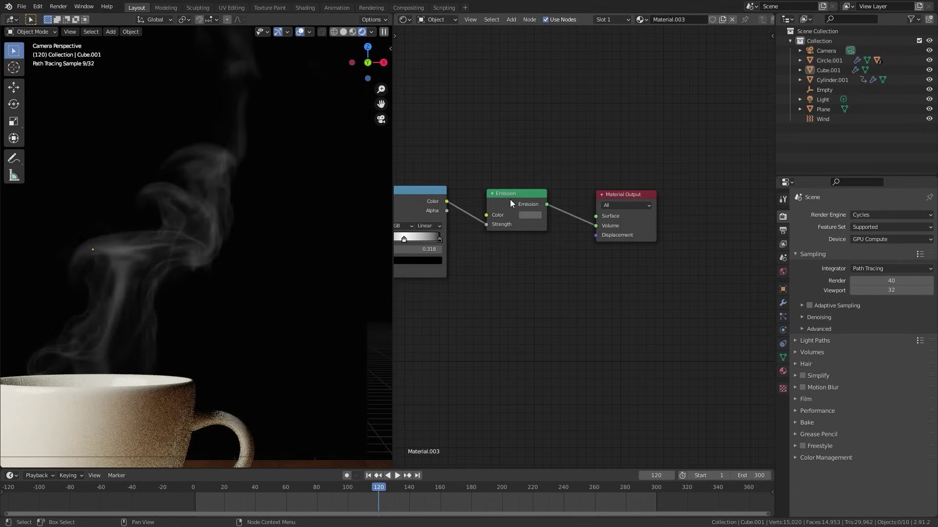
scroll(514, 204, up, 2)
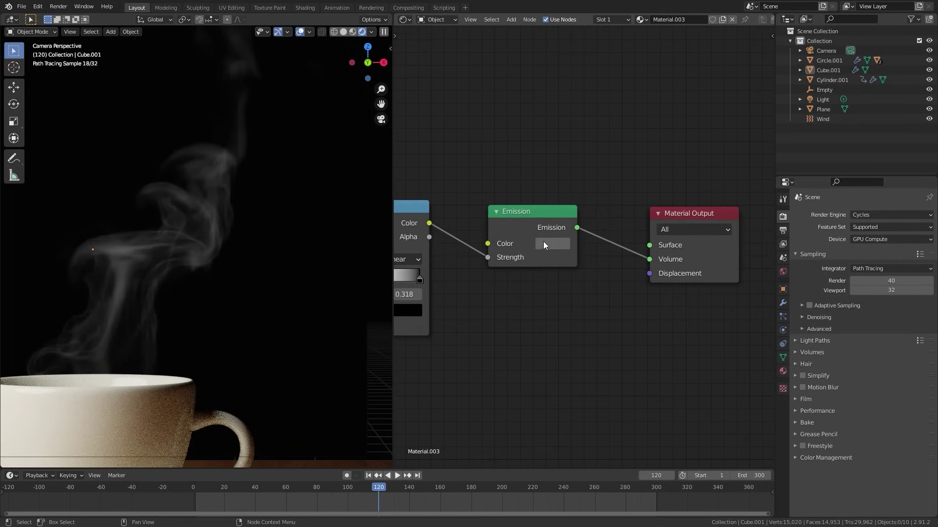
click(544, 244)
mouse_move(645, 110)
mouse_down()
mouse_move(645, 78)
mouse_move(554, 100)
mouse_move(580, 140)
mouse_move(613, 100)
mouse_move(562, 97)
mouse_move(584, 105)
mouse_move(611, 87)
mouse_move(589, 107)
mouse_up()
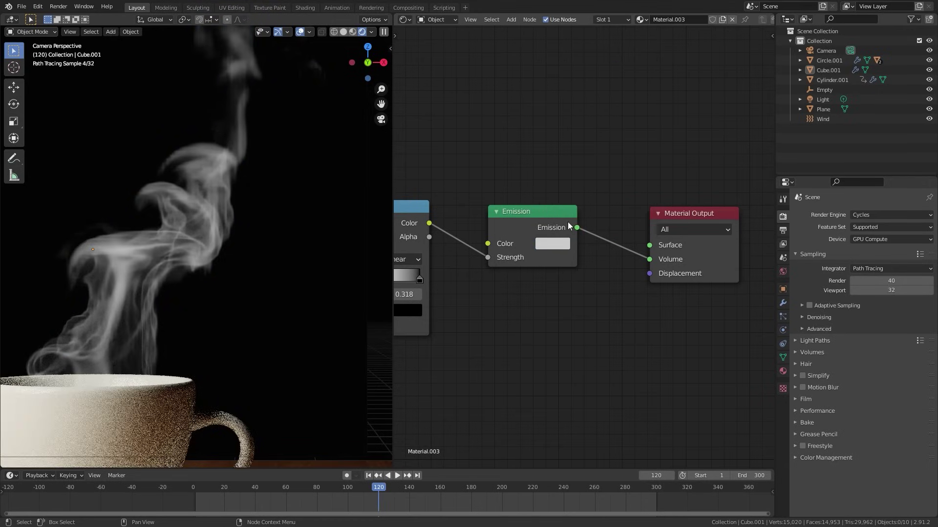
scroll(556, 239, down, 1)
drag(512, 222, 518, 183)
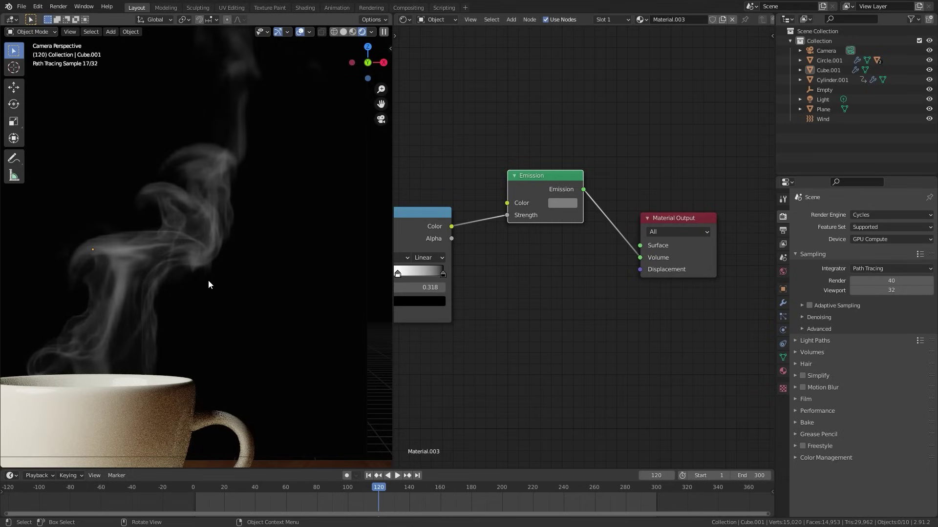
scroll(542, 229, down, 2)
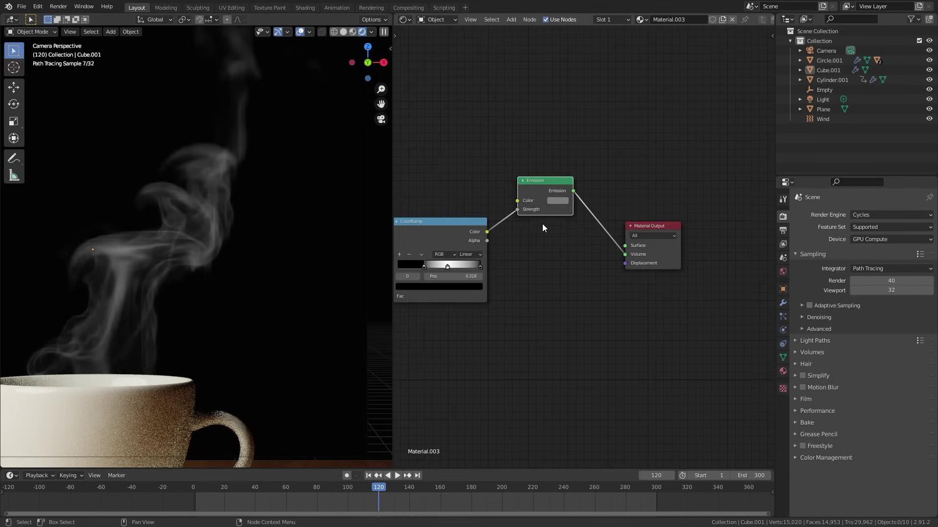
- Switch the render engine from Cycles to Eevee
click(876, 214)
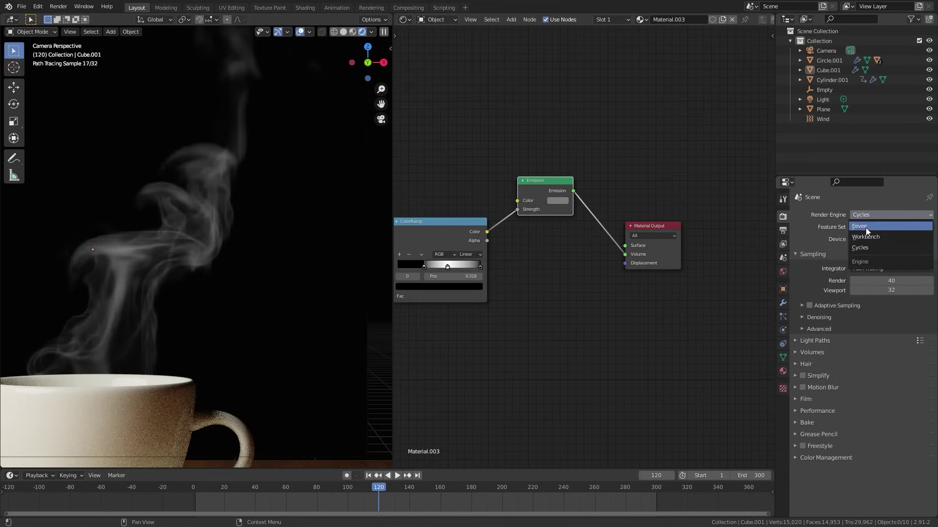
click(865, 227)
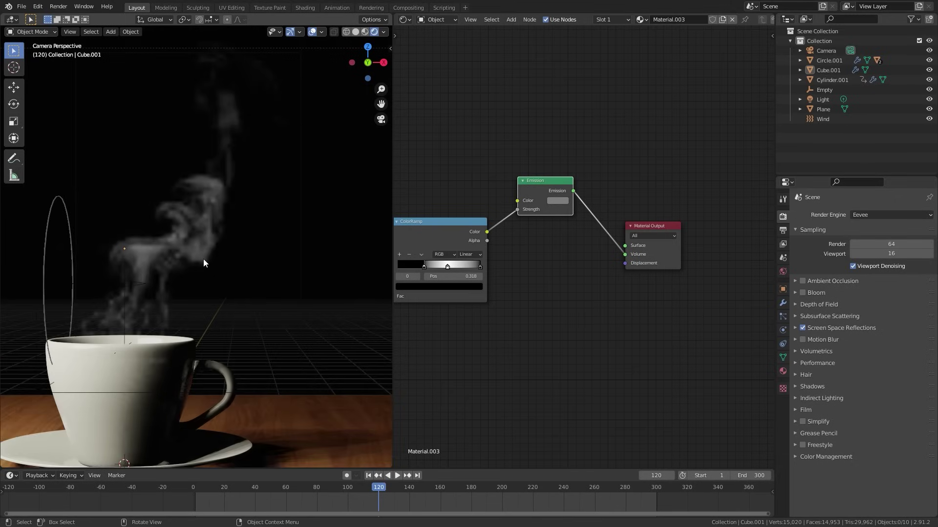
scroll(195, 257, down, 1)
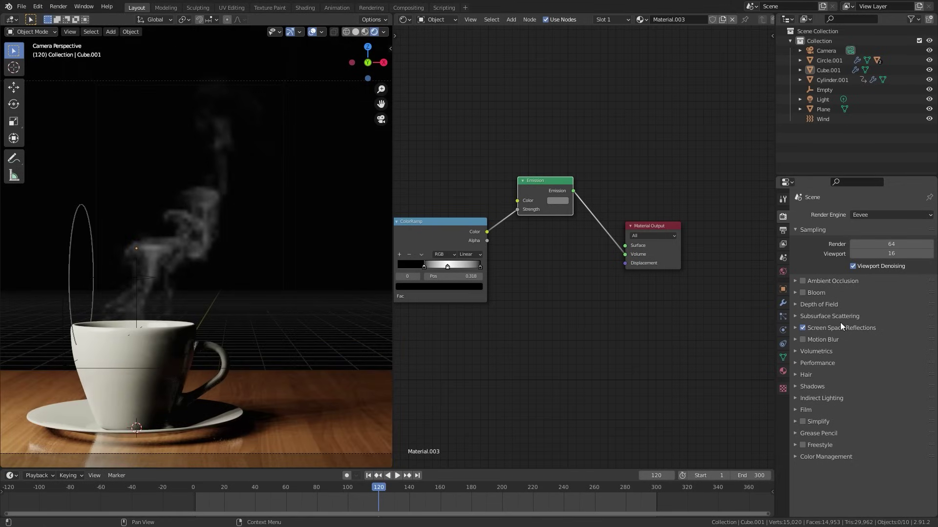
- Set the Eevee Volumetrics tile size to 2 px and its samples to 128
click(812, 351)
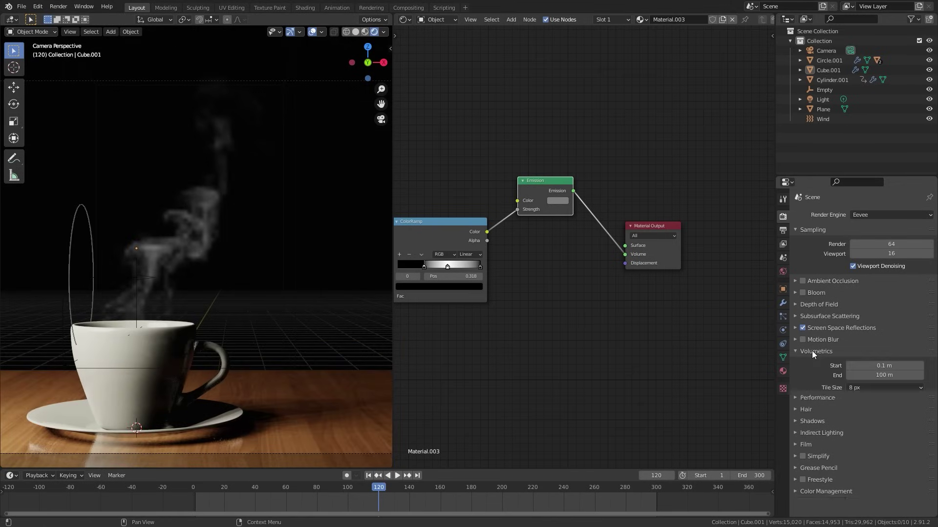
click(860, 387)
click(860, 399)
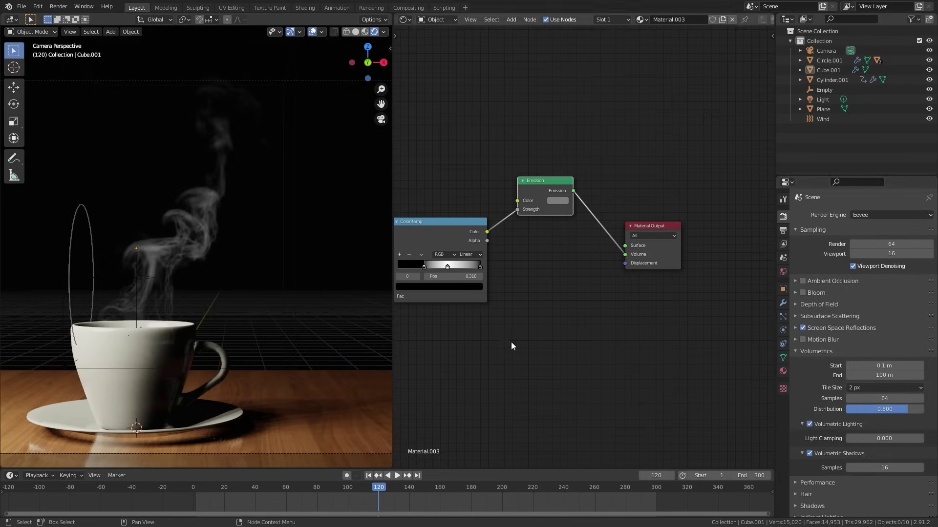
scroll(231, 297, up, 2)
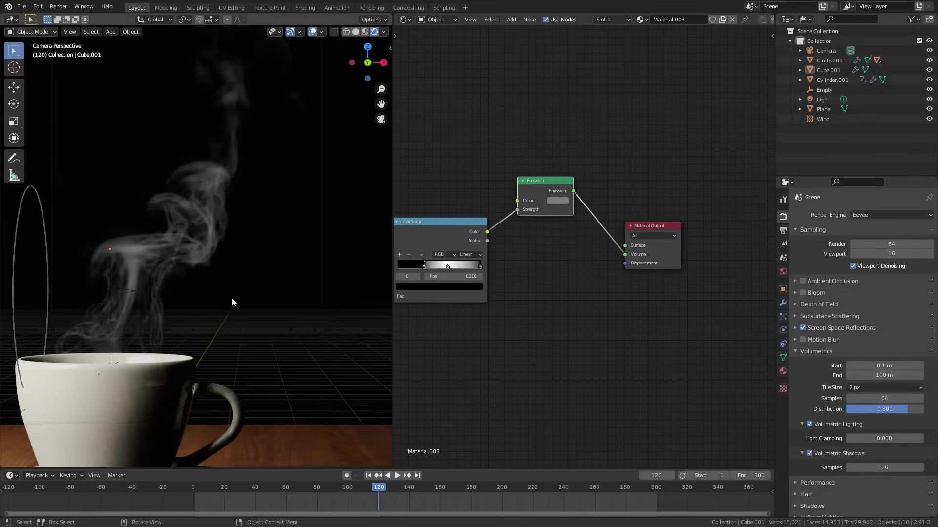
click(884, 398)
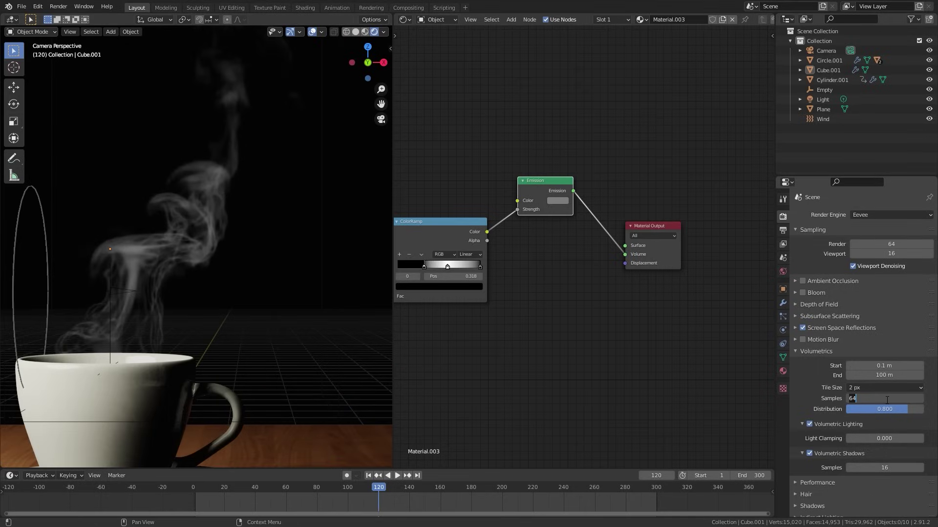
text(128)
key(Return)
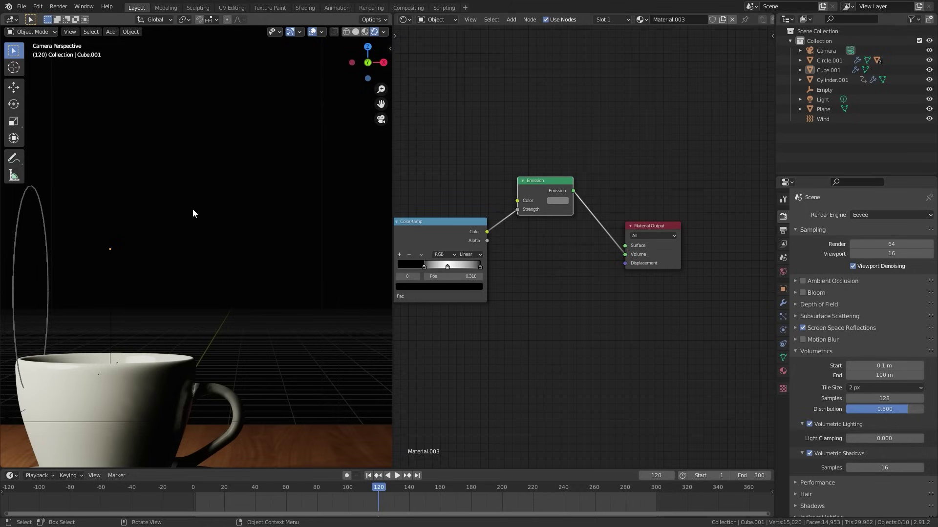
- Space out the Emission and Material Output nodes and add a Principled Volume shader below the Emission node
drag(641, 226, 677, 227)
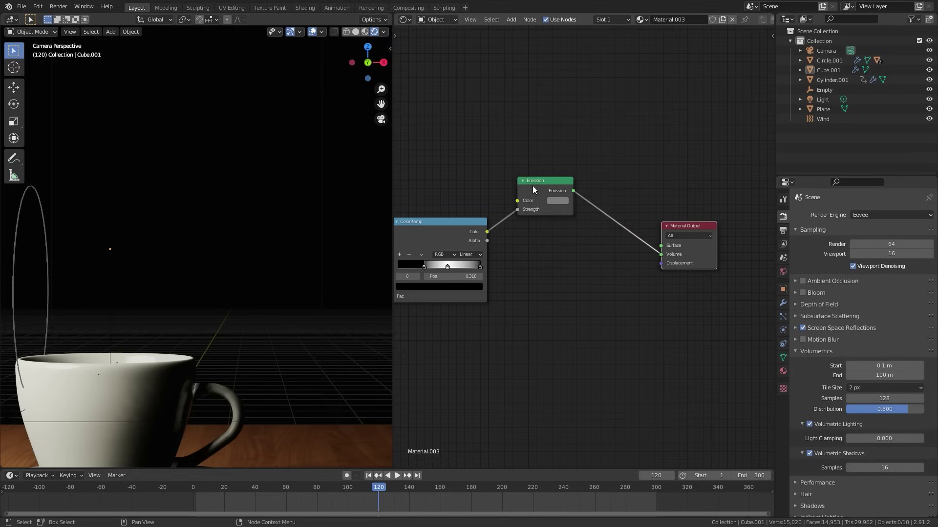
drag(532, 187, 540, 157)
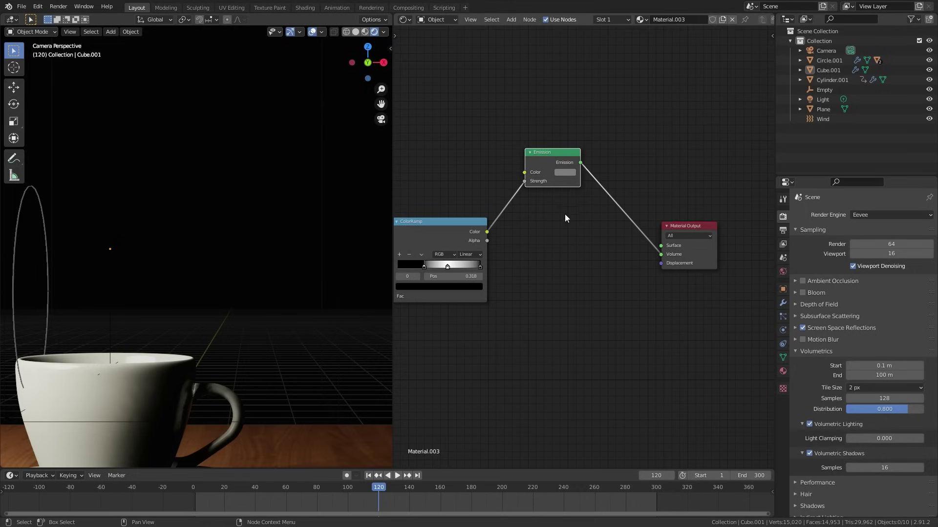
scroll(566, 220, up, 1)
key(shift+a)
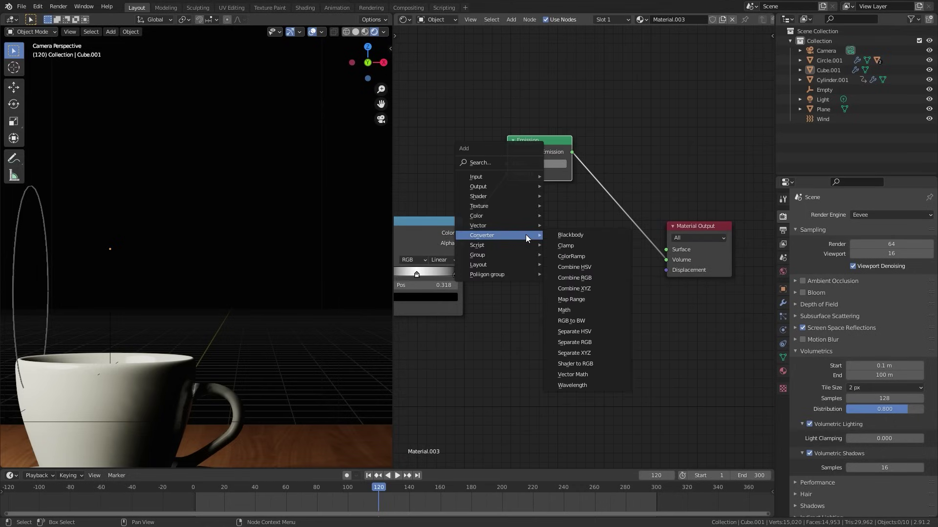
mouse_move(498, 195)
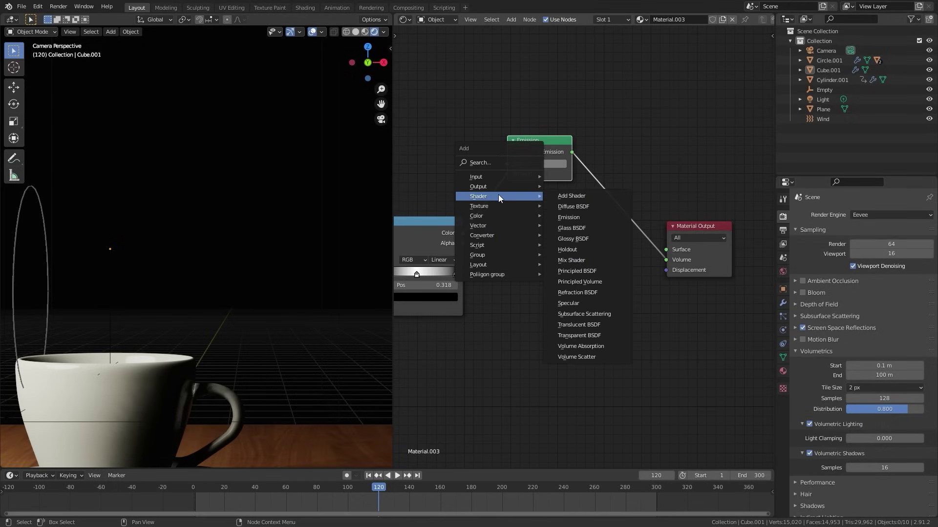
click(591, 281)
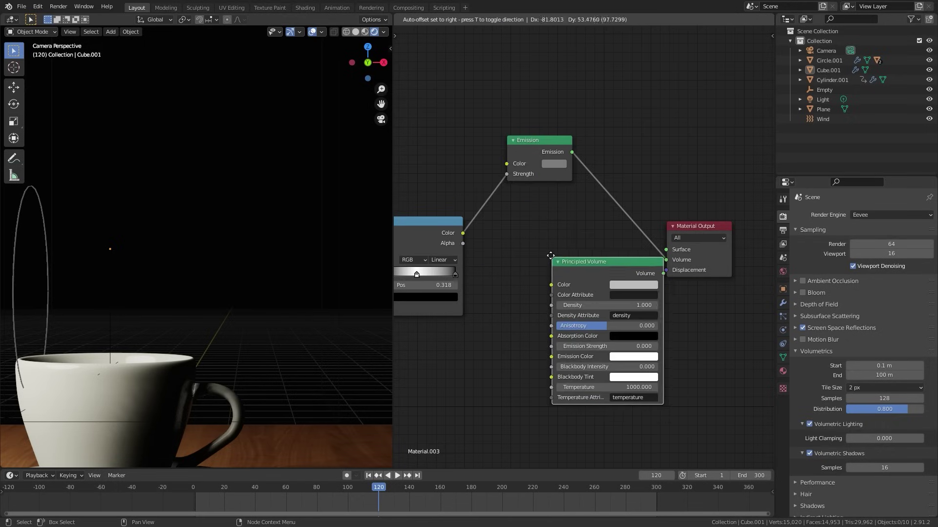
click(462, 233)
- Connect the ColorRamp's Color to the Principled Volume's Density, and its Volume output to the Material Output's Volume
drag(462, 233, 519, 272)
drag(604, 237, 669, 258)
drag(693, 230, 717, 229)
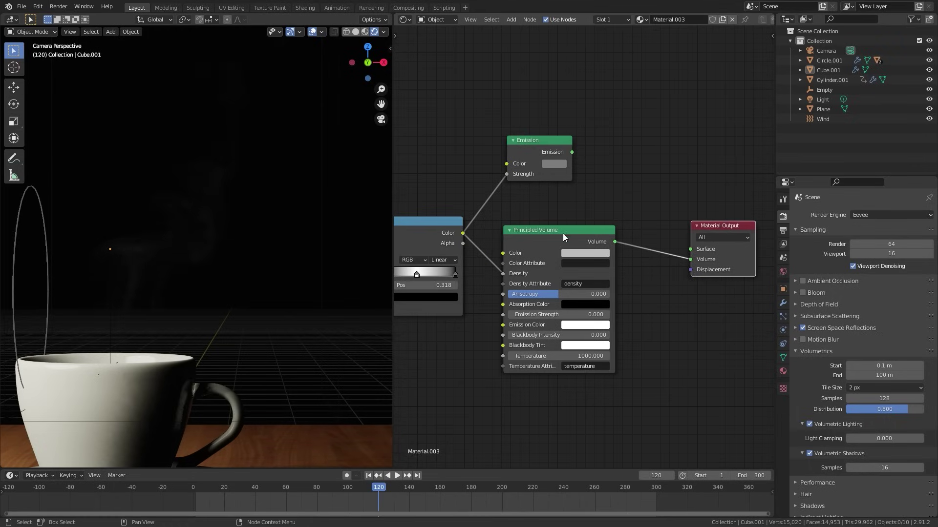
drag(563, 233, 592, 232)
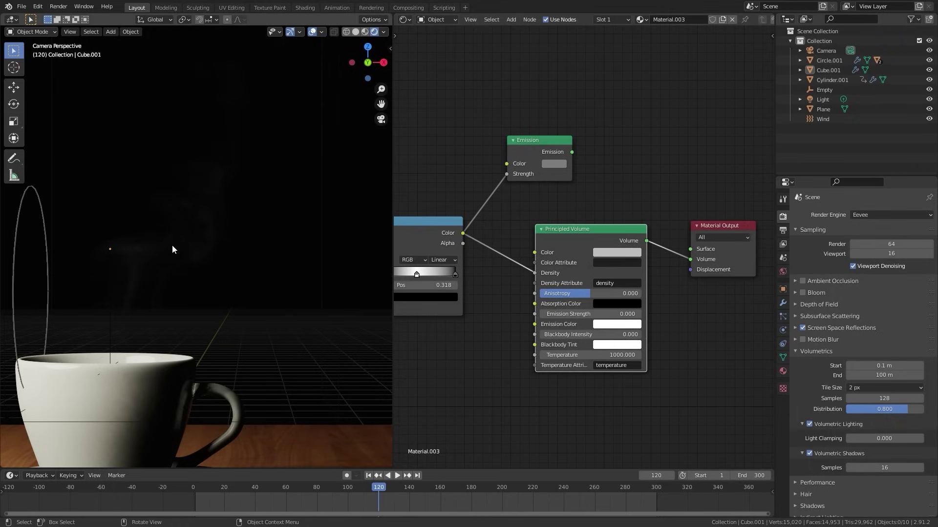
- Make room beside the ColorRamp and insert a Math node on the link into the Principled Volume's Density
shift+click(744, 248)
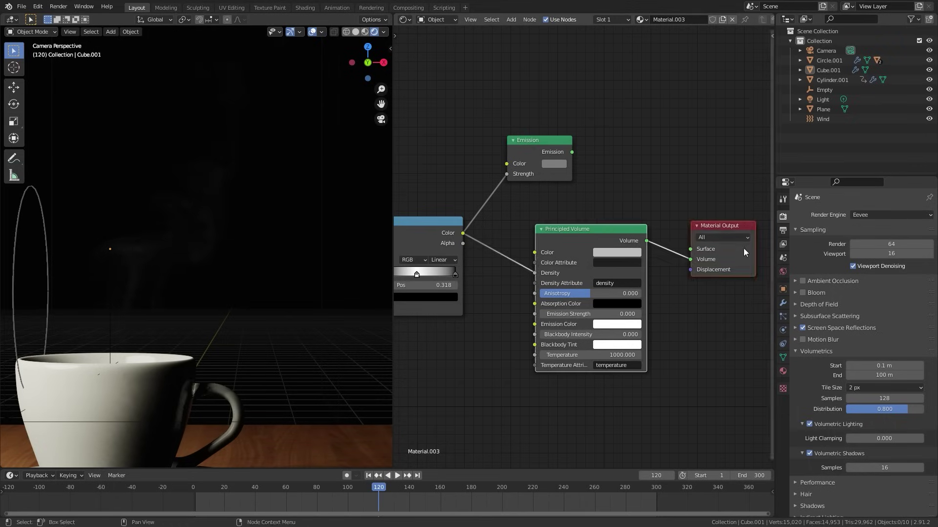
drag(578, 229, 633, 227)
key(shift+a)
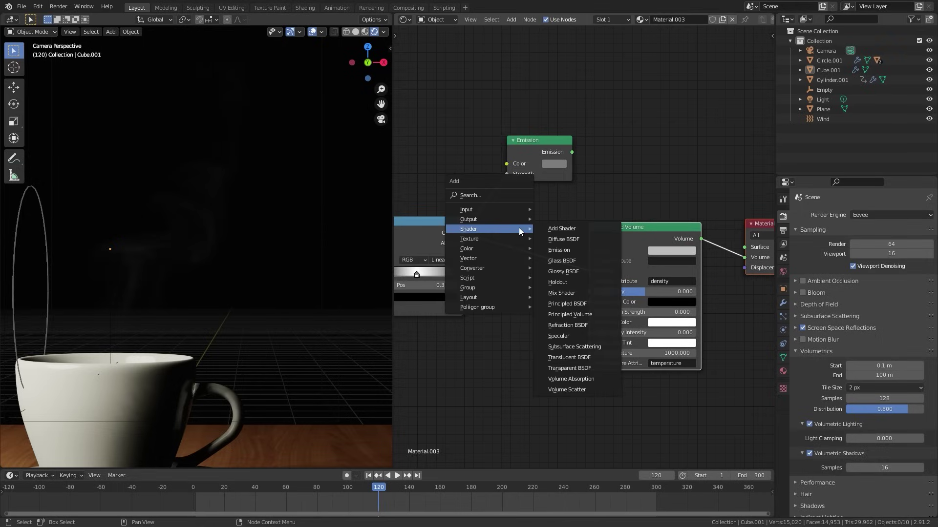
mouse_move(484, 268)
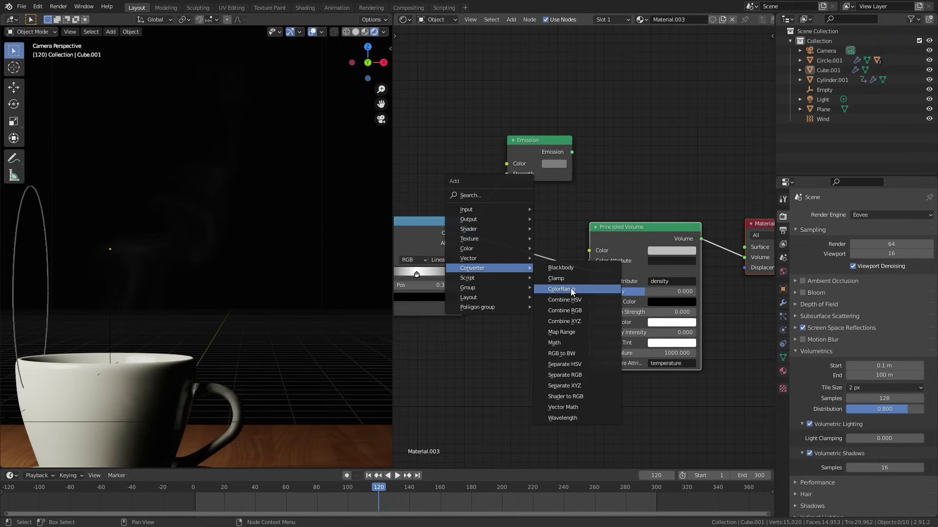
click(560, 343)
click(498, 234)
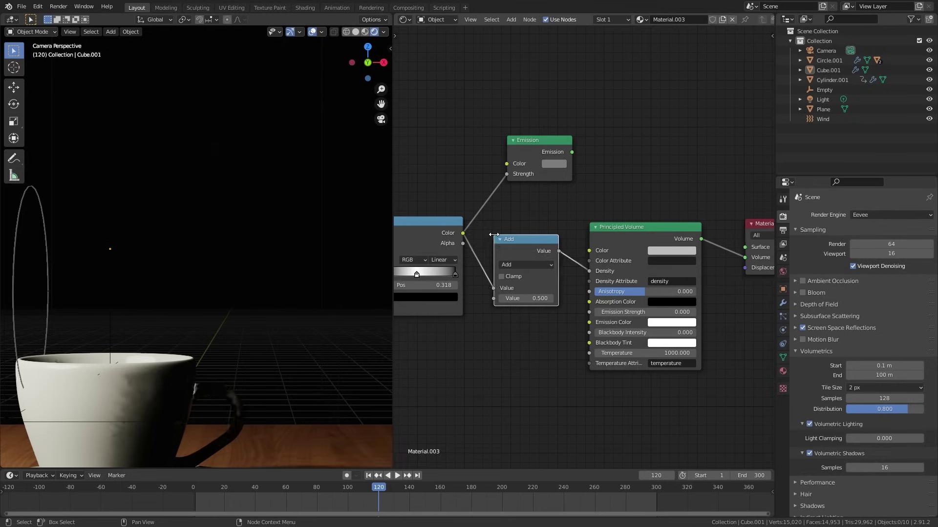
- Change the new Math node's operation to Multiply with a value of 7
click(524, 266)
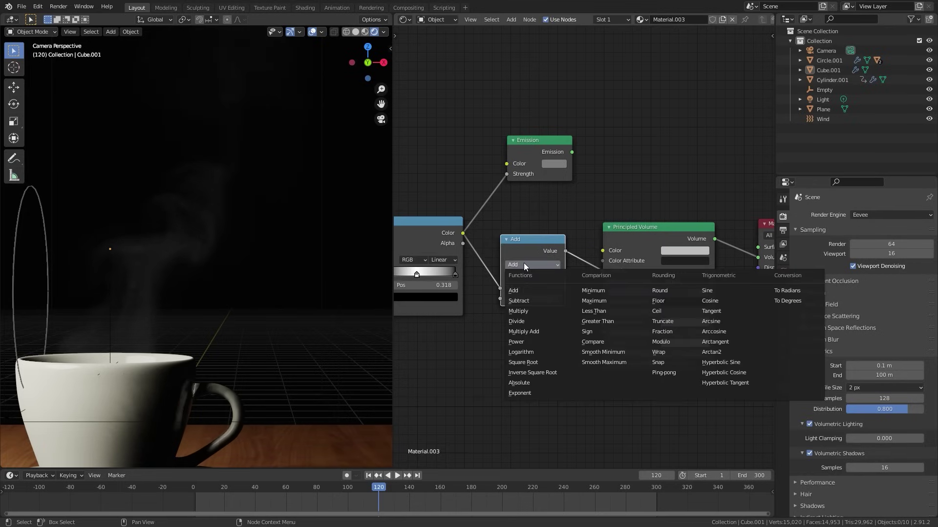
click(541, 311)
scroll(520, 312, up, 1)
click(515, 313)
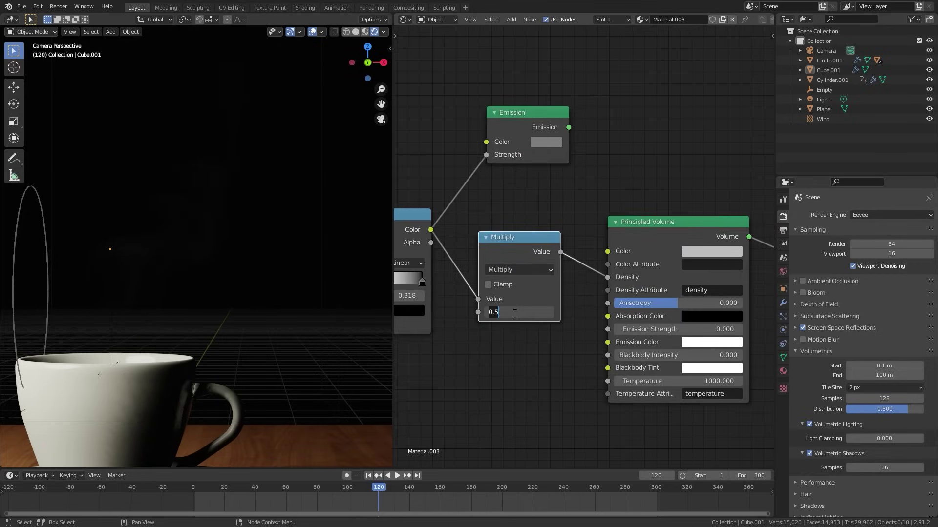
text(7)
key(Return)
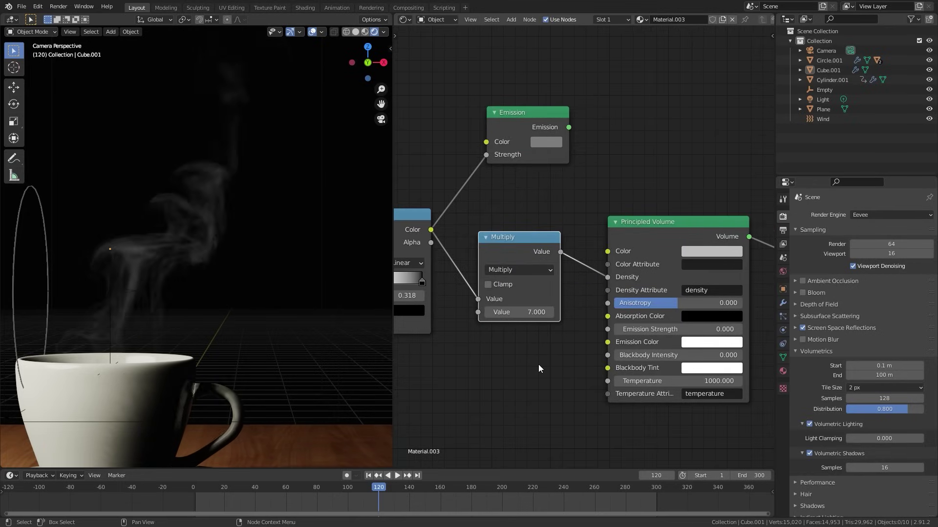
- Try 13.3 as the value of the Multiply node feeding Density, and reset it to 7
scroll(199, 262, down, 2)
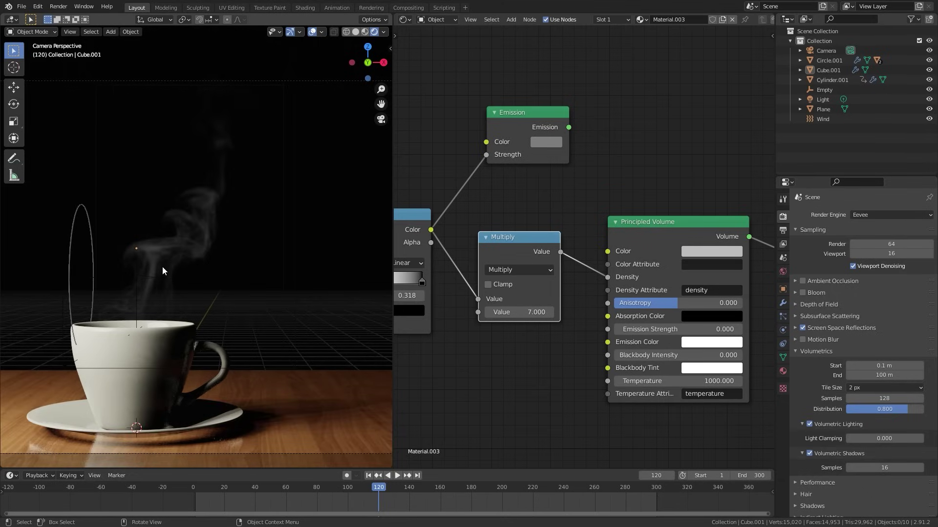
scroll(162, 267, up, 2)
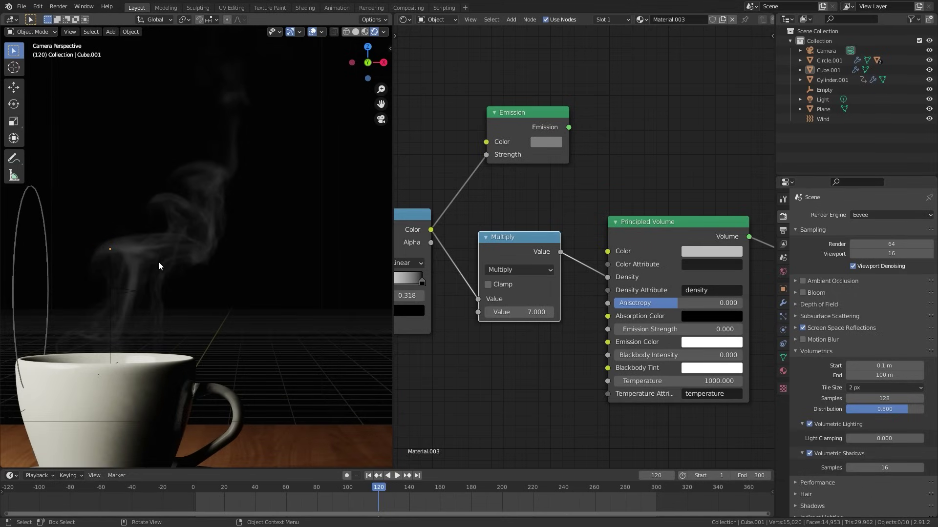
mouse_move(503, 313)
mouse_down()
mouse_move(527, 313)
mouse_move(503, 312)
mouse_up()
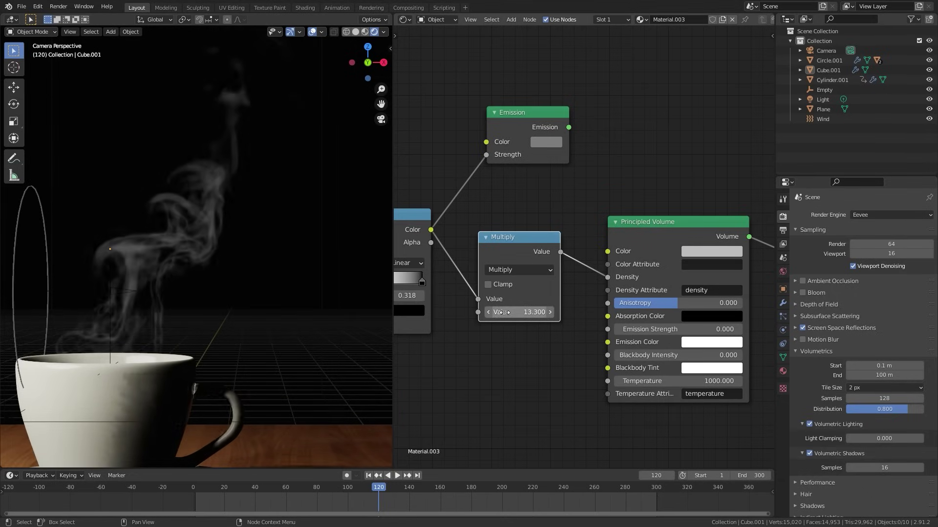
click(533, 313)
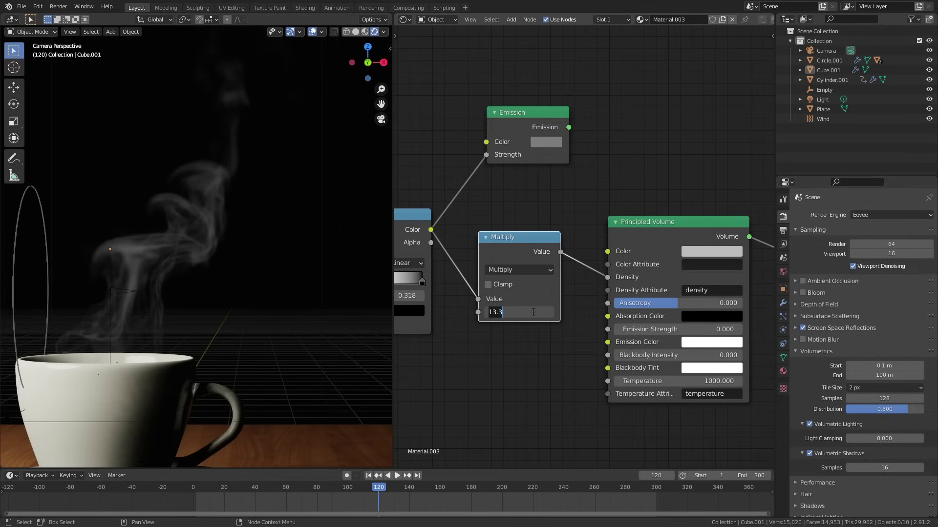
text(7)
key(Return)
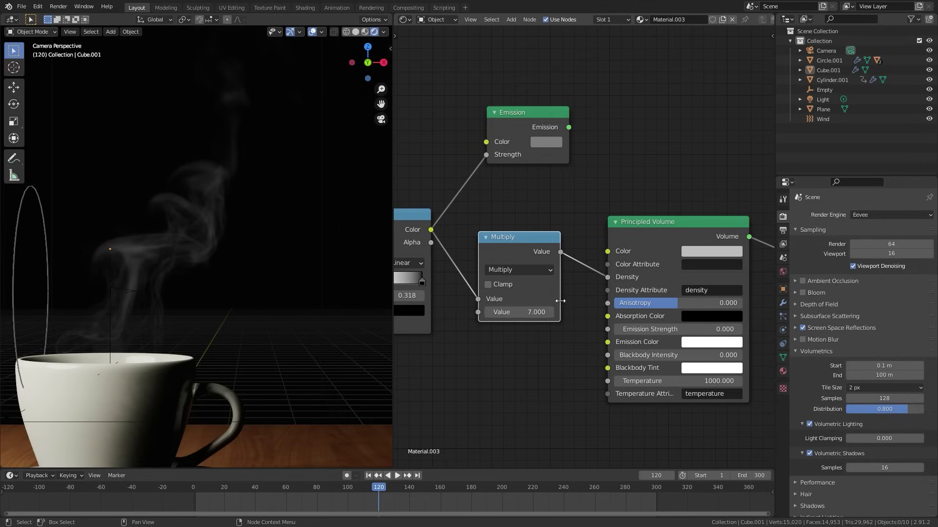
- Brighten the Principled Volume's Color to white
click(713, 251)
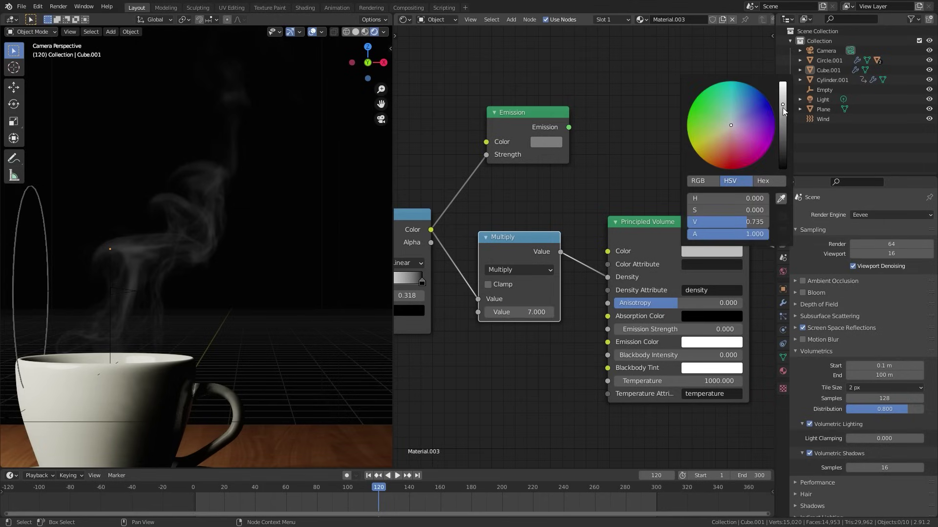
drag(784, 111, 783, 88)
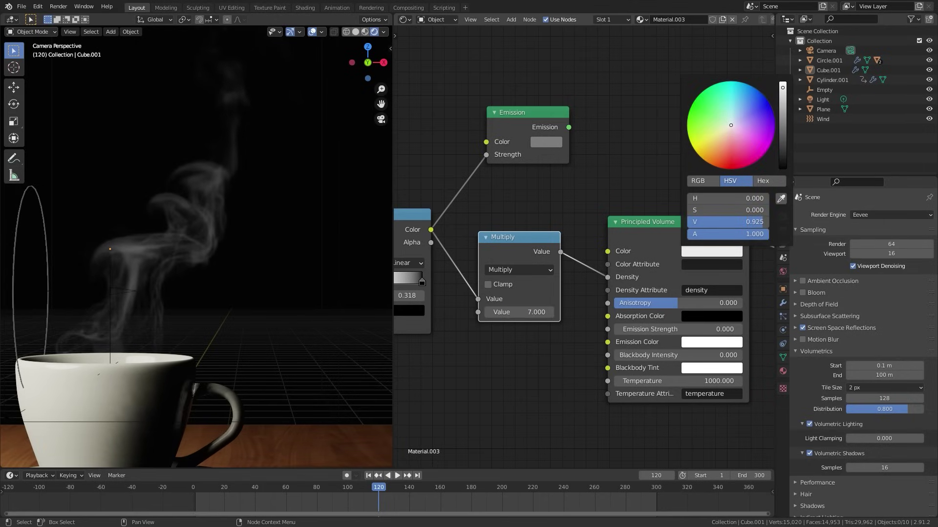
click(711, 251)
drag(780, 92, 782, 83)
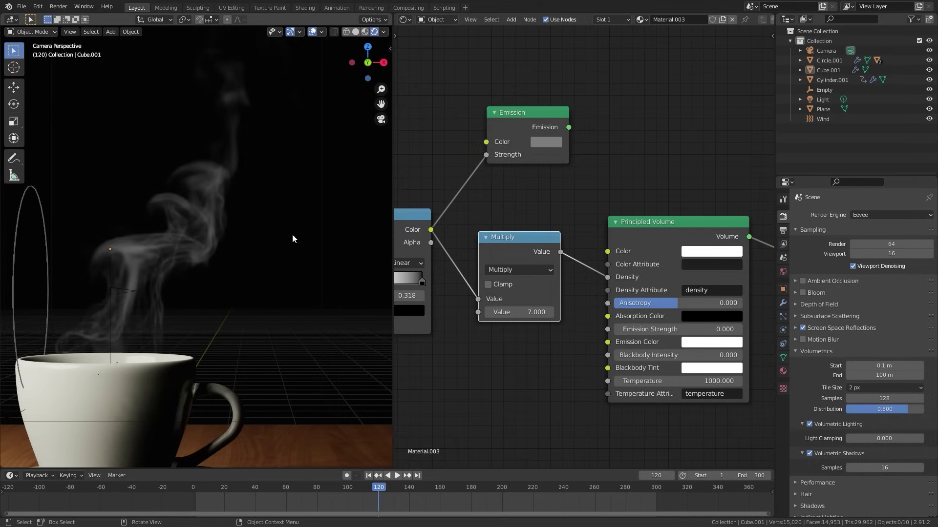
scroll(429, 283, down, 2)
drag(491, 159, 489, 154)
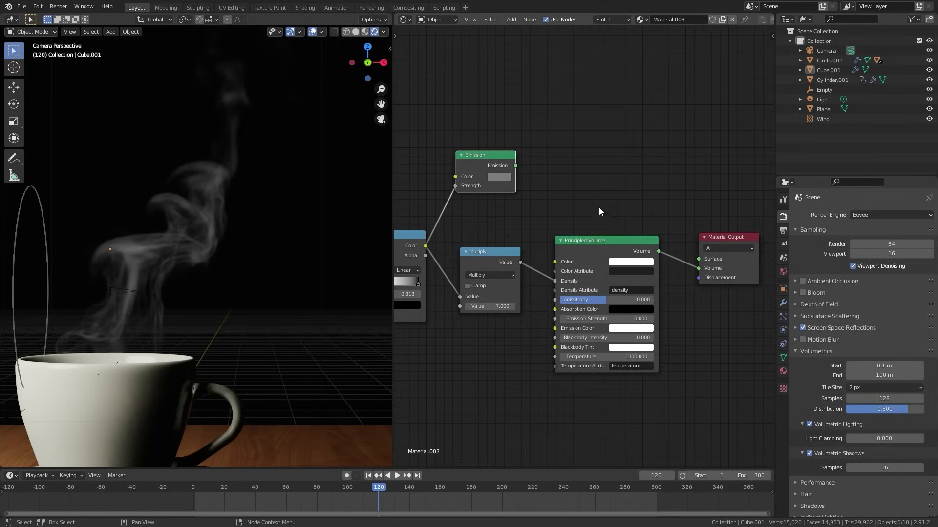
scroll(483, 215, up, 2)
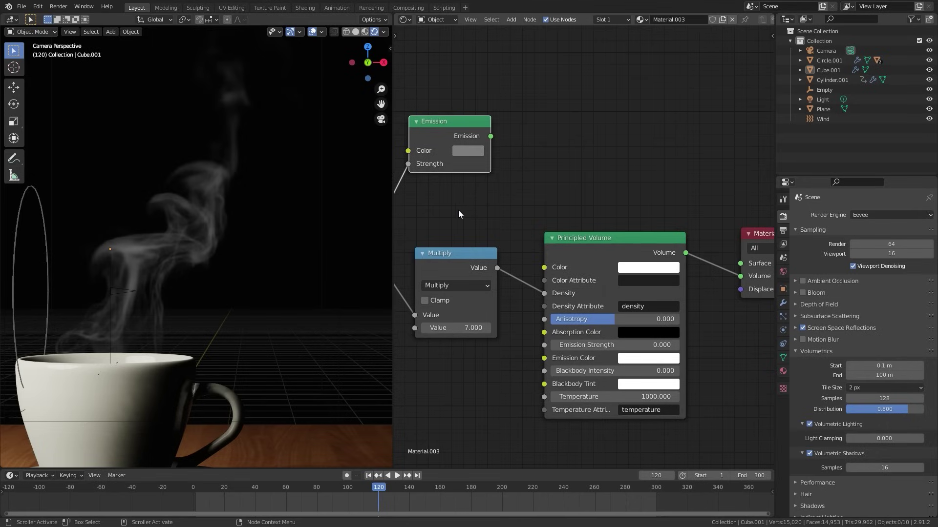
drag(441, 221, 595, 253)
scroll(595, 253, down, 1)
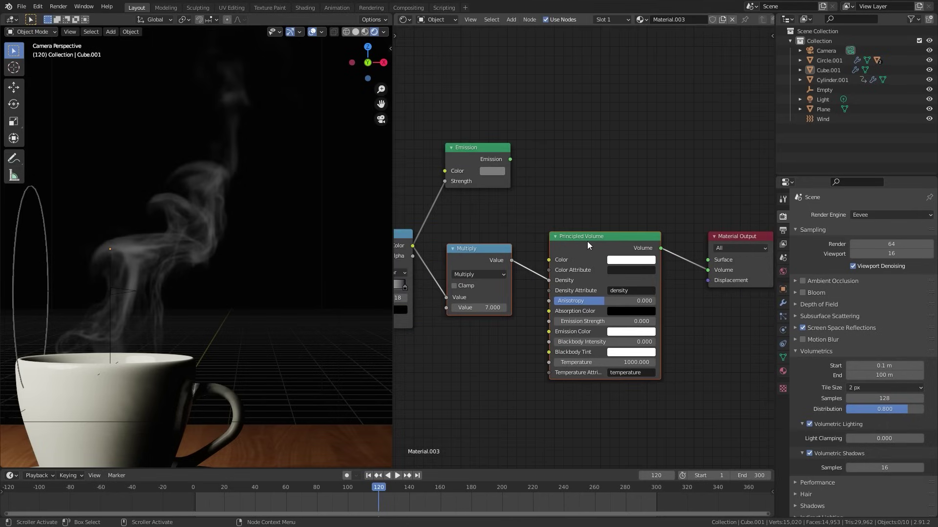
- Render frame 120, compare it with the renders in the other slots, and close the render window
key(F12)
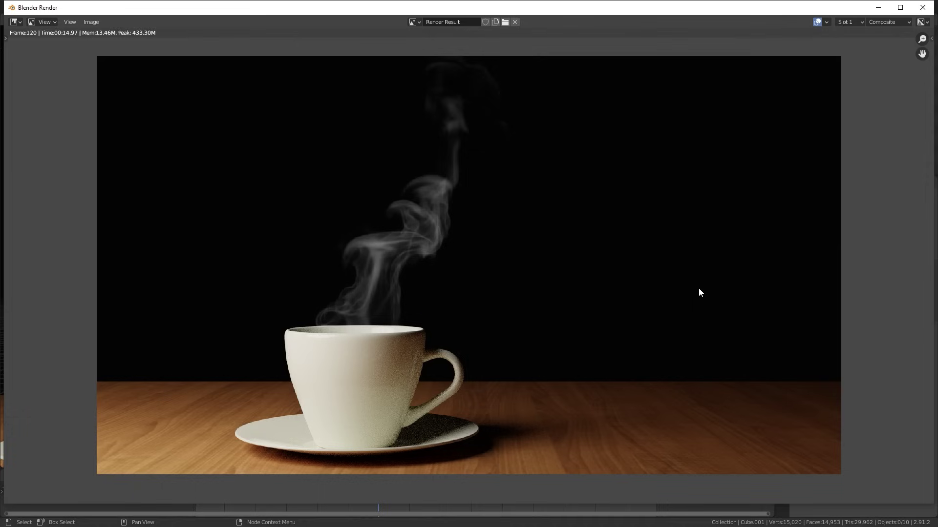
key(j)
key(j)
key(alt+j)
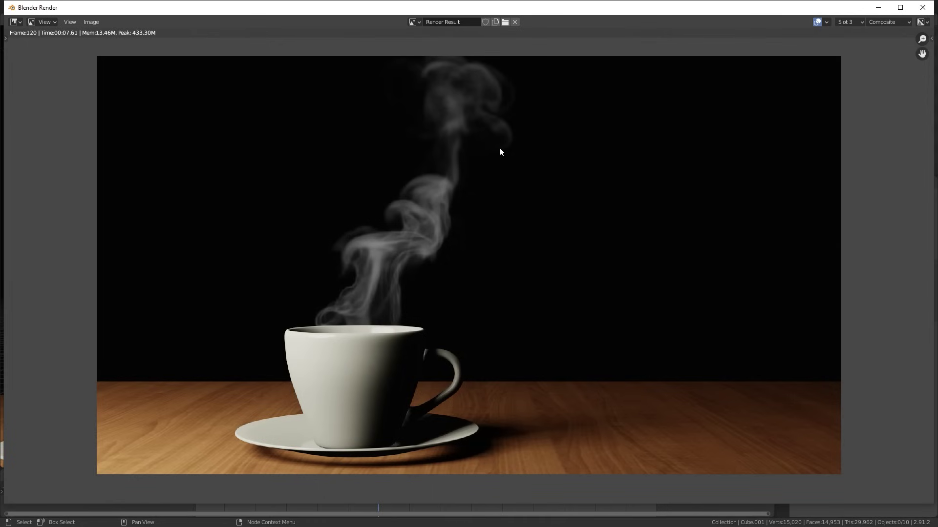
scroll(442, 245, down, 1)
scroll(446, 220, up, 1)
click(922, 7)
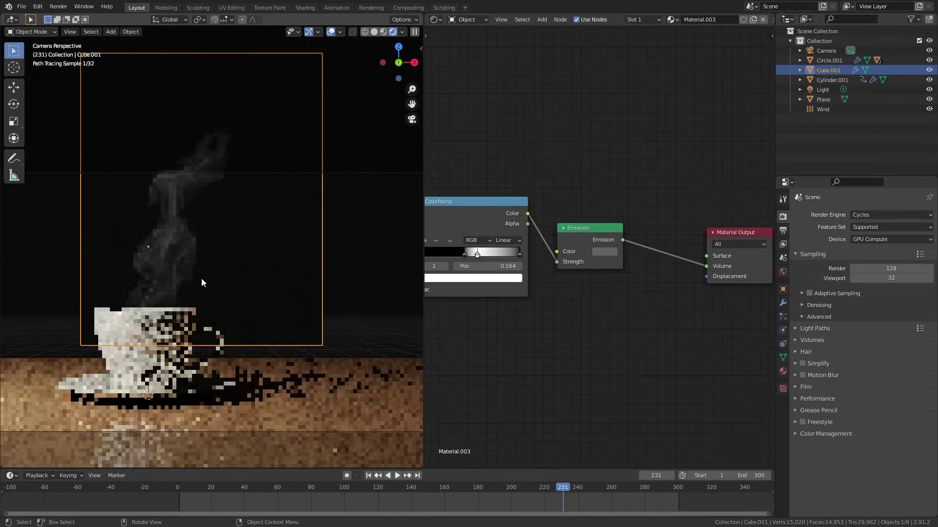
- Save the file and raise the camera along Z so more of the steam fits in the frame
key(ctrl+s)
scroll(246, 253, down, 3)
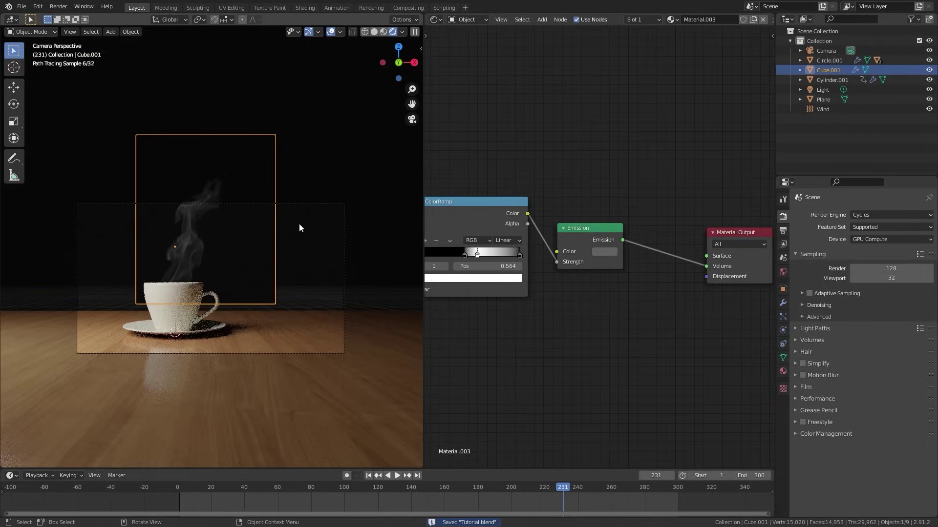
click(344, 203)
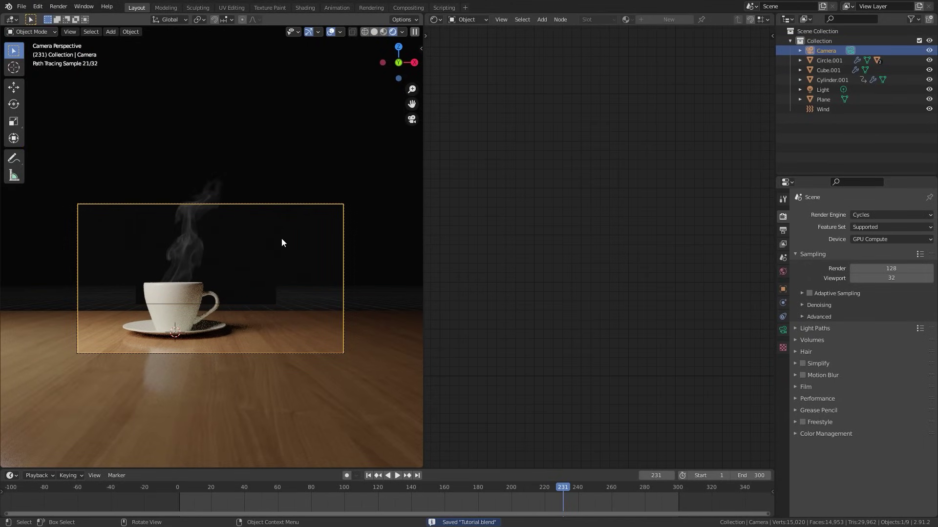
key(g)
key(z)
click(272, 272)
- Pull the camera back along its local Z axis and shift it right and up, framing the cup at lower left with all the steam
key(g)
key(z)
key(z)
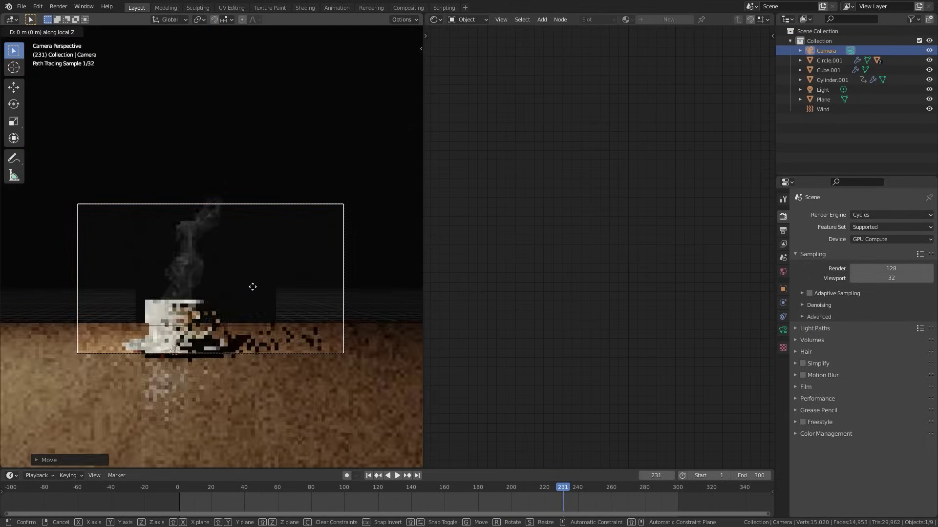
key(Escape)
scroll(219, 320, up, 2)
key(g)
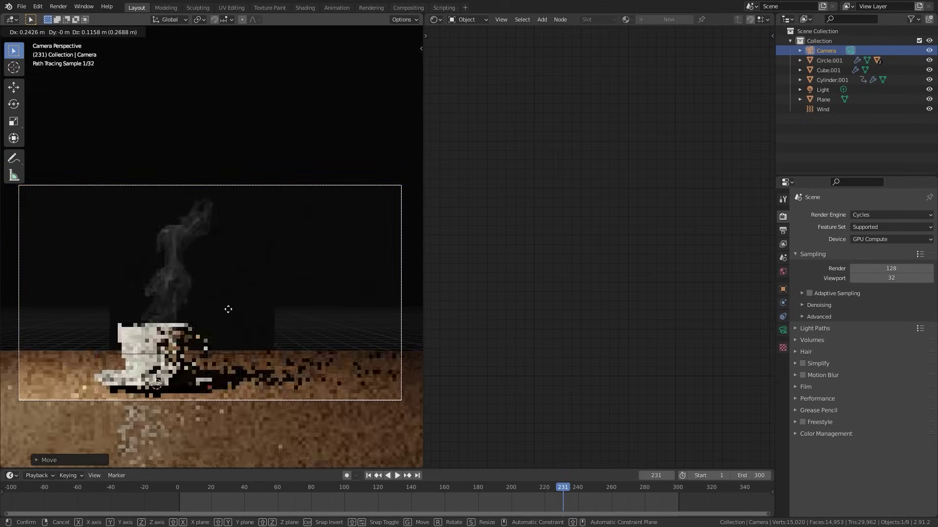
click(235, 306)
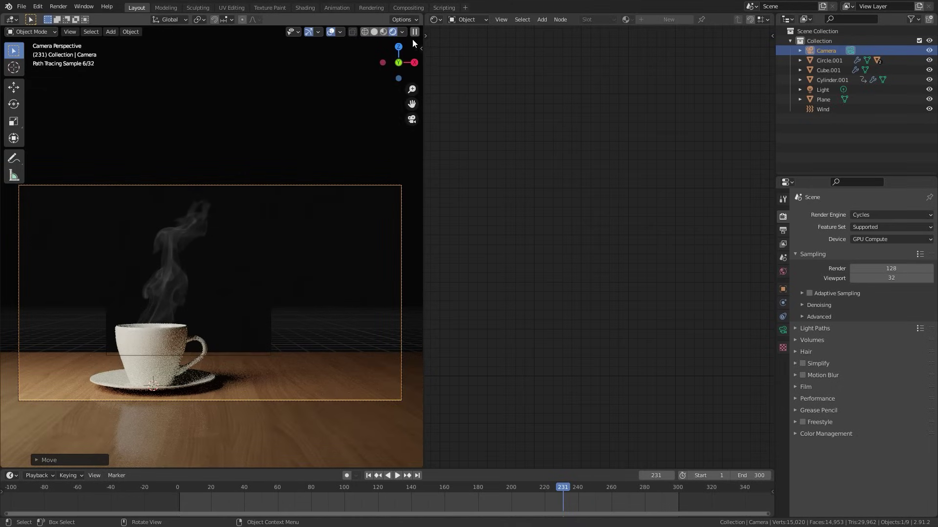
- Expand the 3D viewport over the shader editor and change the Color Management Look to a higher-contrast option
drag(418, 16, 476, 24)
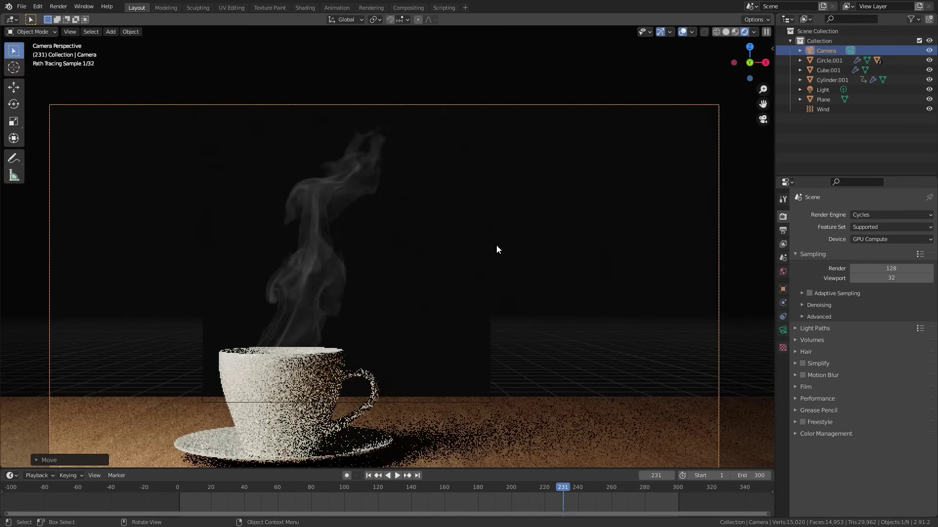
shift+middle_drag(338, 278, 356, 220)
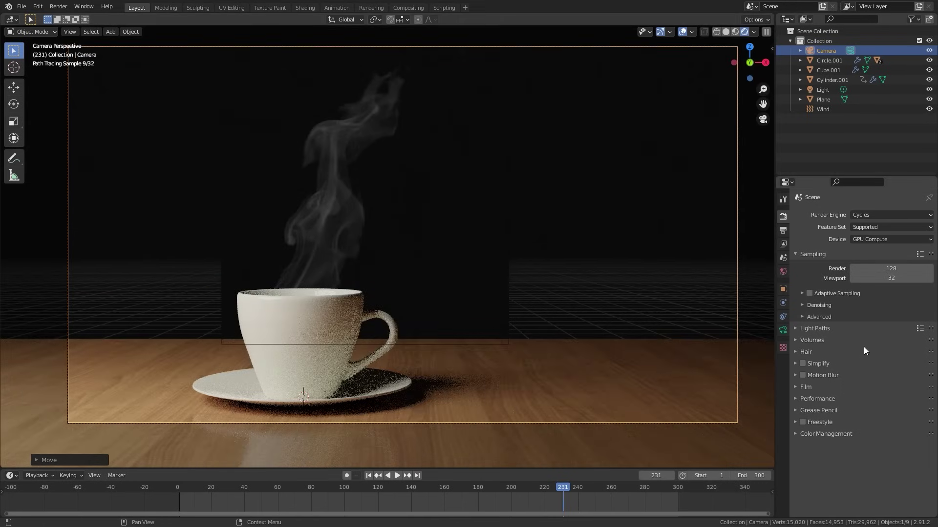
click(825, 433)
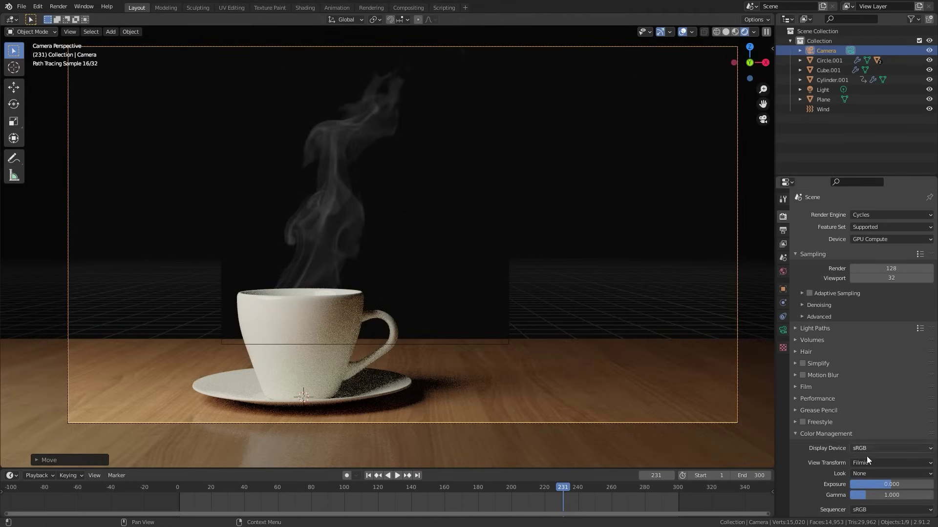
click(870, 474)
click(874, 442)
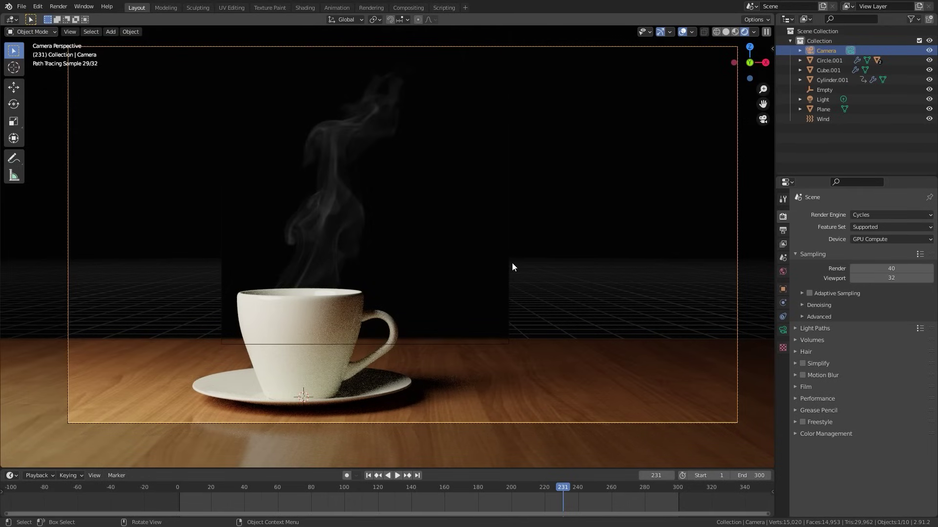
- Enable the Denoising Data pass for the view layer, and move the compositor's Render Layers node farther from the Composite node
click(782, 243)
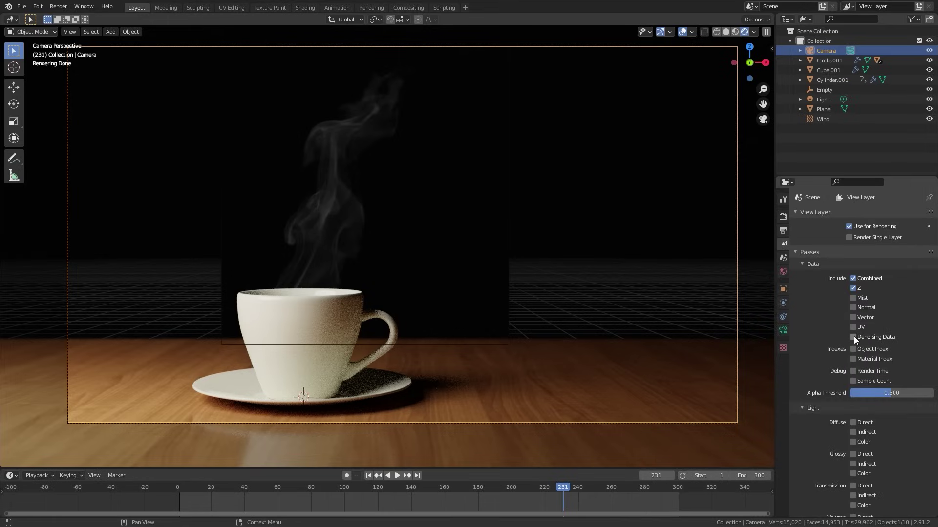
click(414, 9)
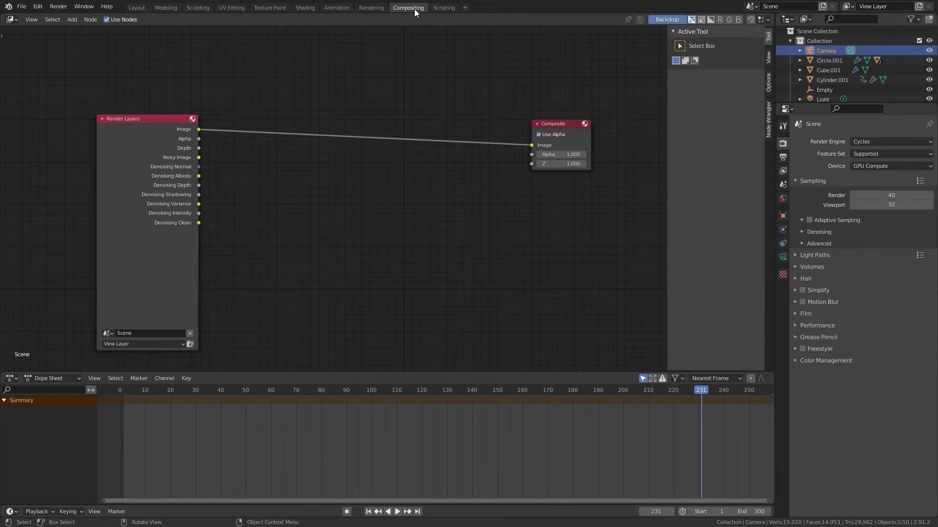
key(a)
key(s)
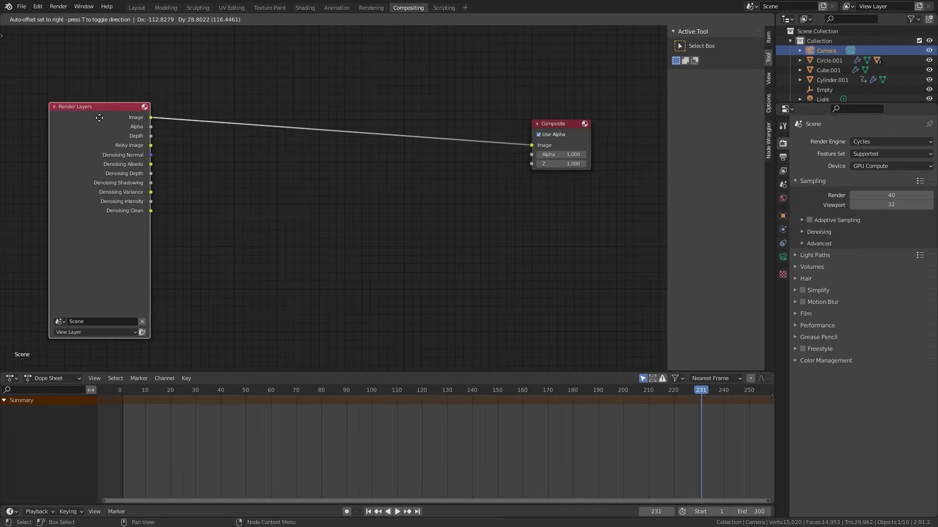
click(187, 137)
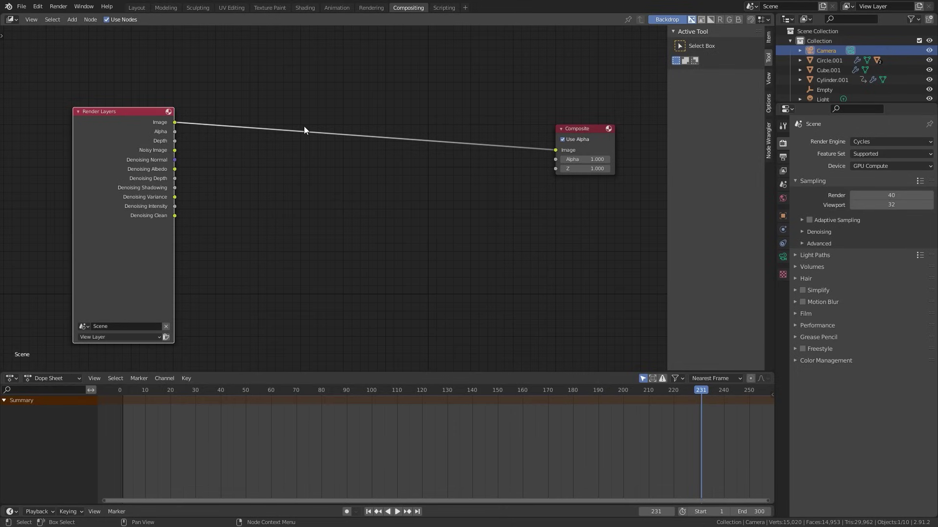
- Insert a Denoise filter node on the link between Render Layers and Composite
key(shift+a)
mouse_move(306, 91)
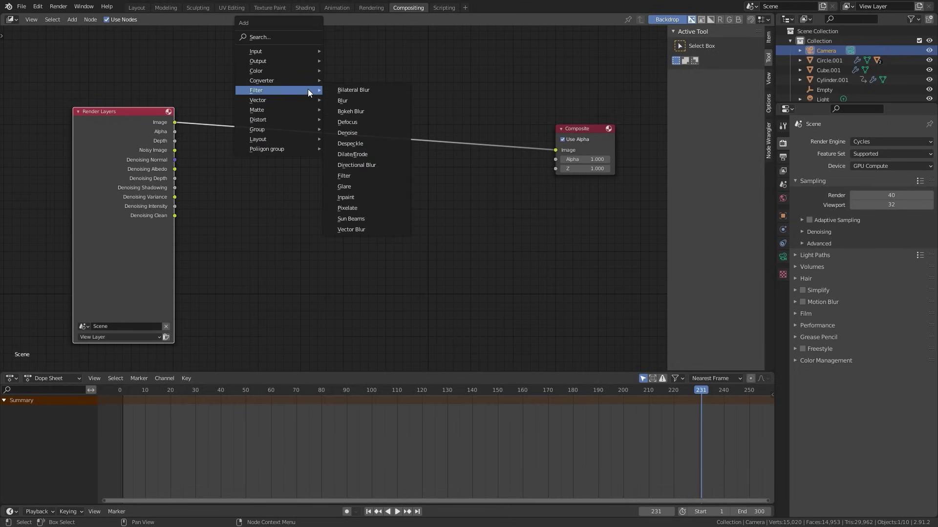
click(361, 132)
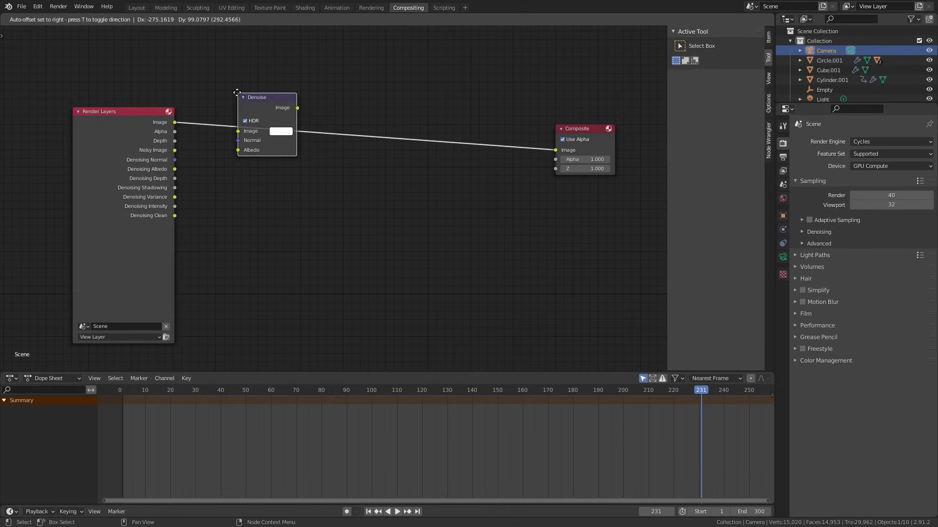
click(237, 95)
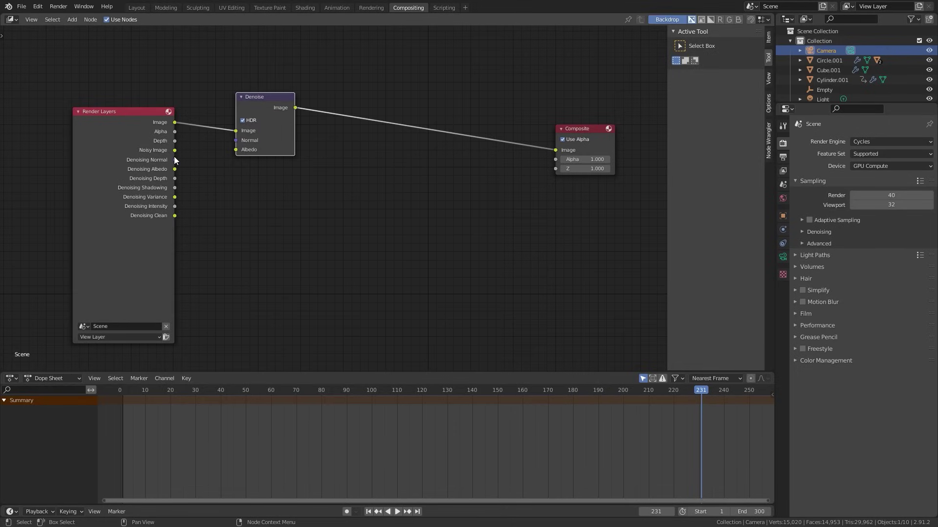
- Connect Denoising Normal and Denoising Albedo to the Denoise node's Normal and Albedo, and place the node closer to Render Layers
drag(174, 159, 240, 139)
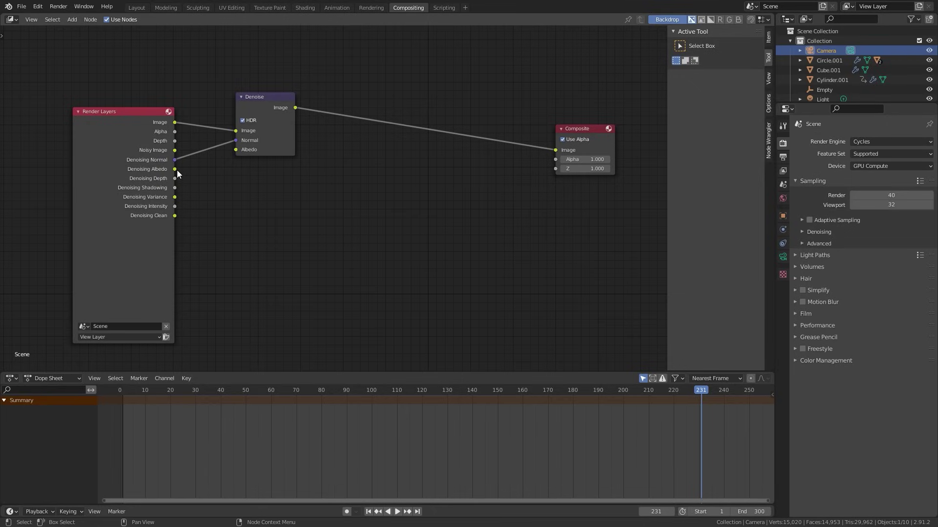
drag(174, 169, 237, 150)
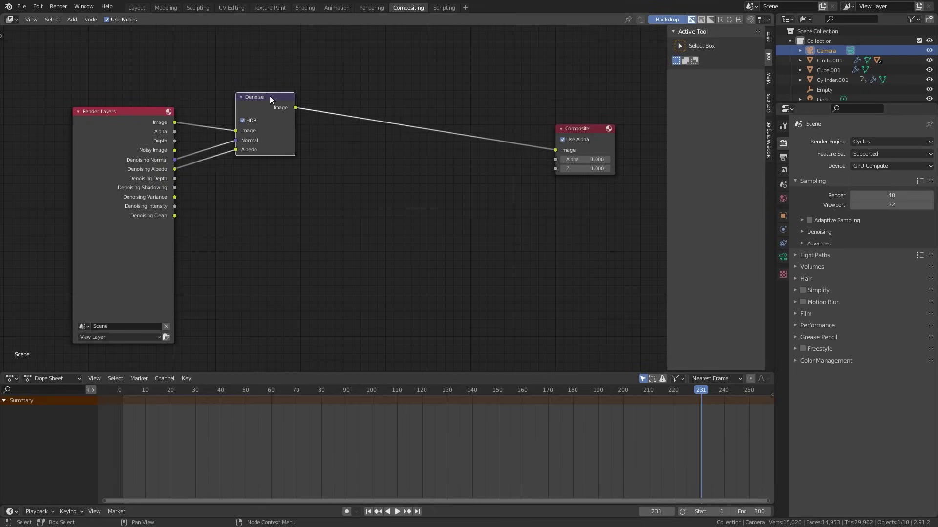
drag(270, 95, 256, 107)
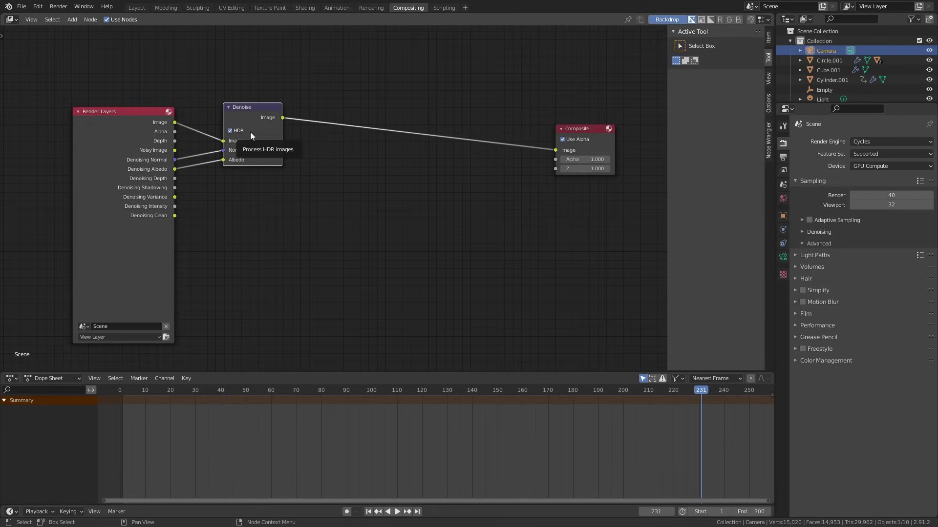
- Return to the Layout workspace and display the scene's output settings
click(136, 7)
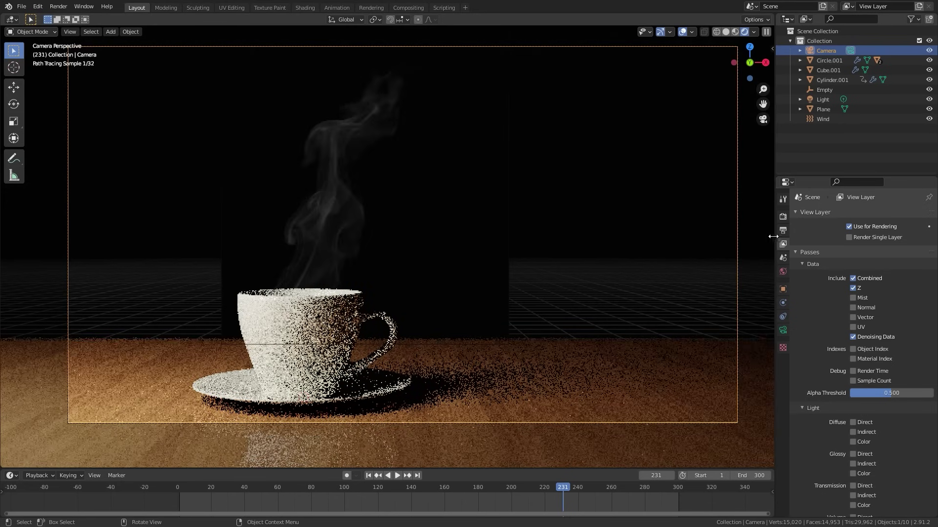
click(782, 231)
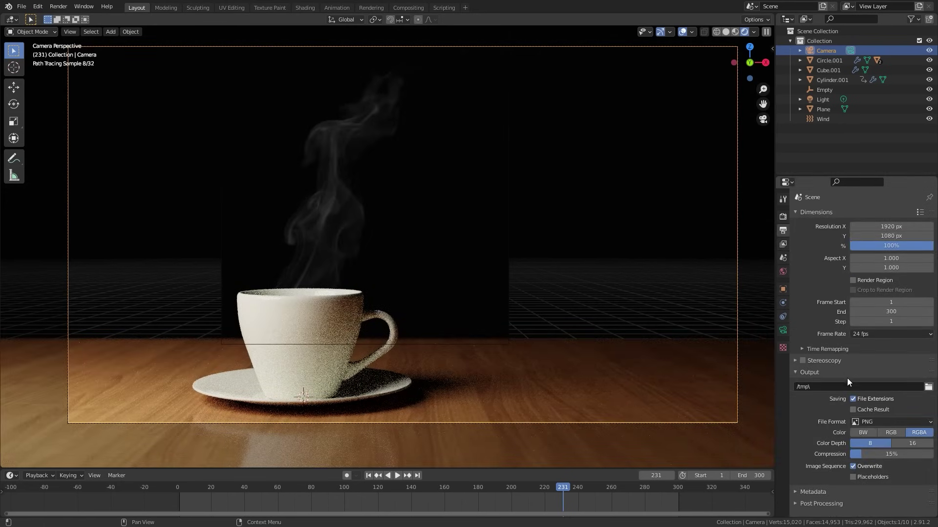